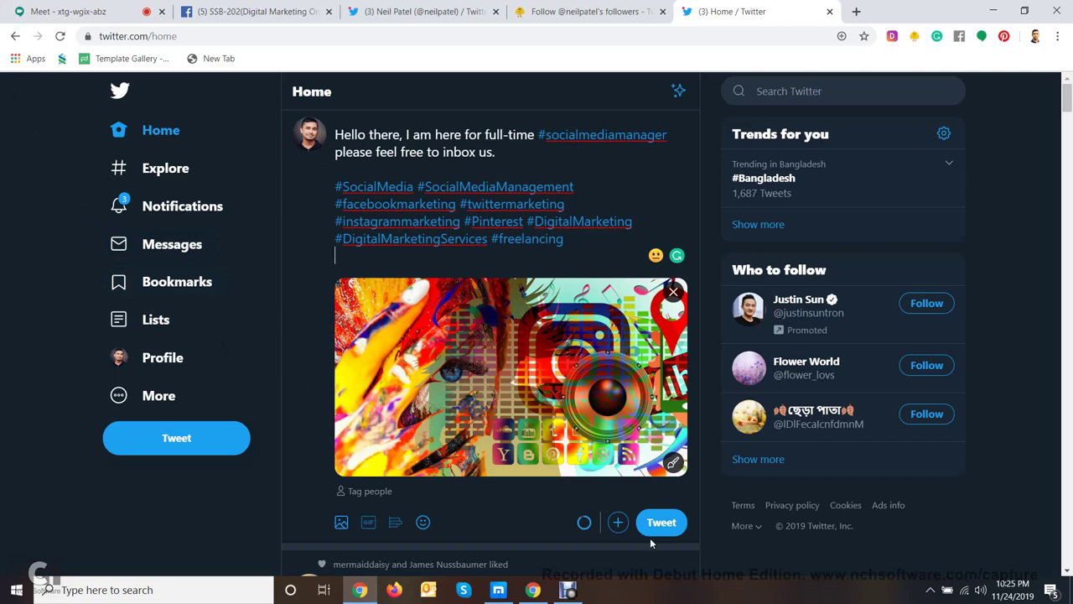
- Publish the drafted tweet about full-time social media management with its image, and like the posted tweet
click(651, 523)
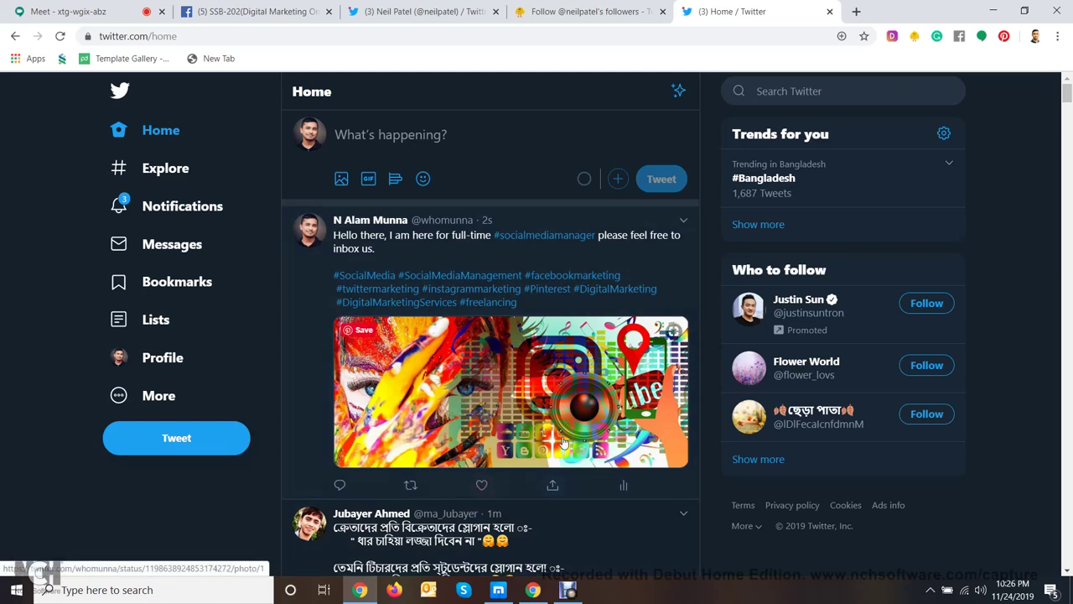
scroll(503, 432, down, 3)
scroll(550, 434, up, 3)
click(481, 485)
- Open Twitter Ads in Ads Manager and look over the account's spend charts and campaign list
click(163, 394)
click(160, 271)
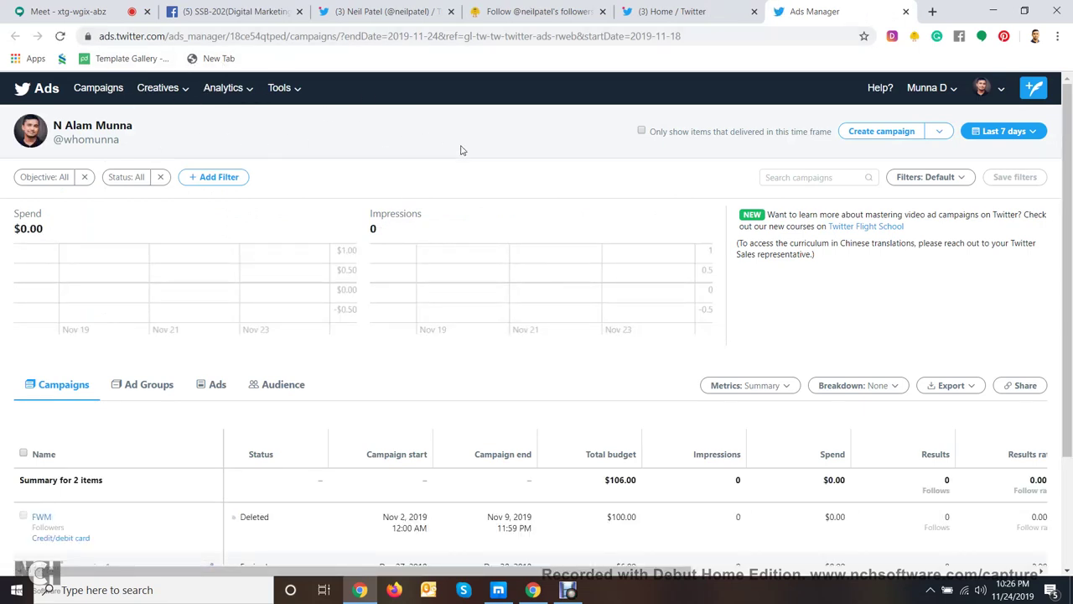
scroll(461, 151, down, 2)
scroll(460, 151, up, 2)
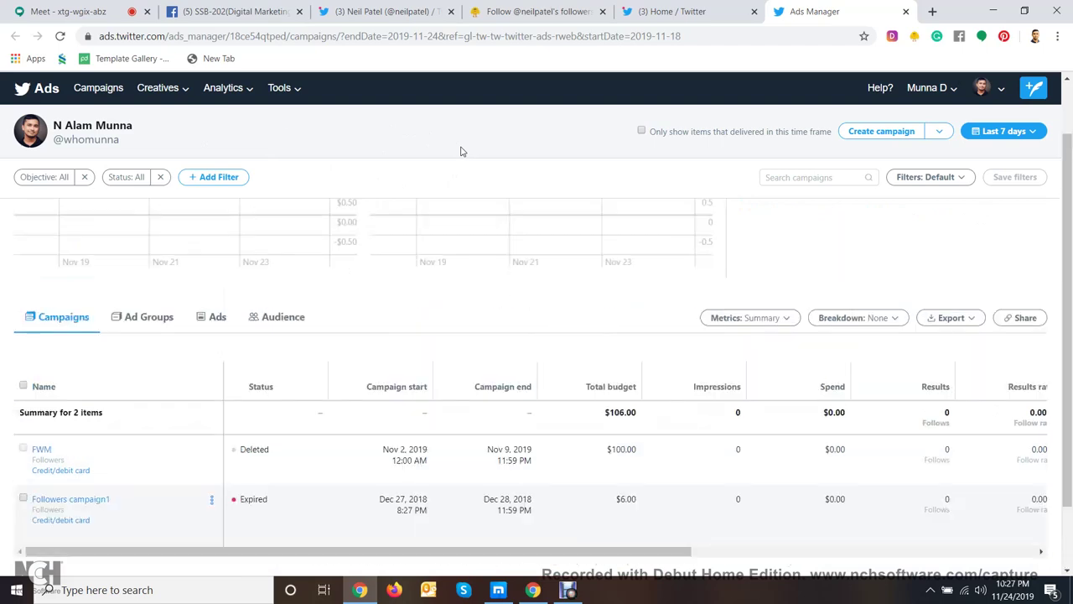
scroll(331, 277, down, 2)
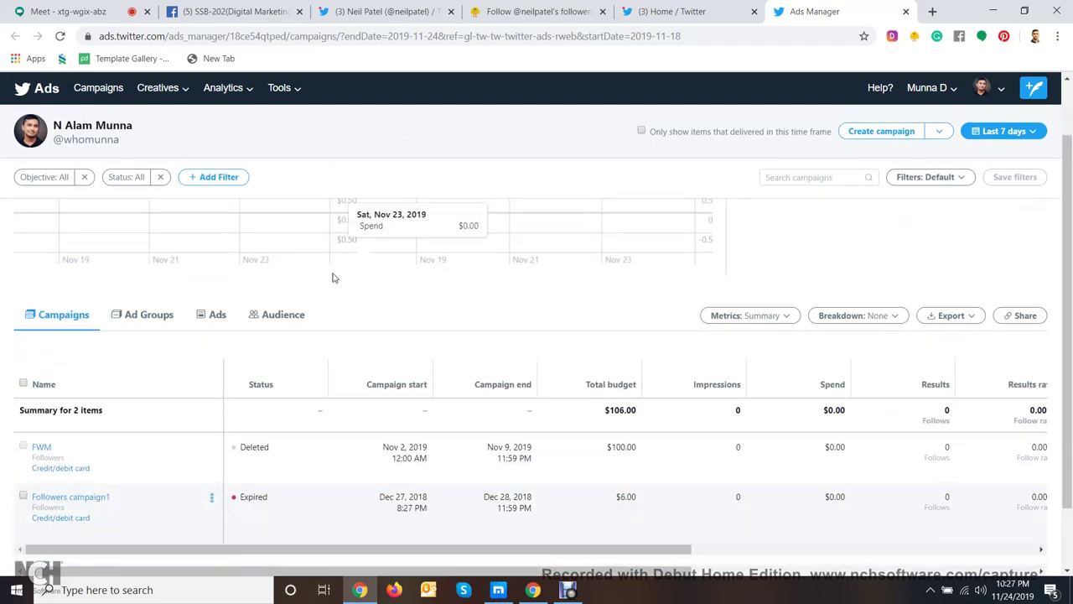
scroll(333, 277, up, 2)
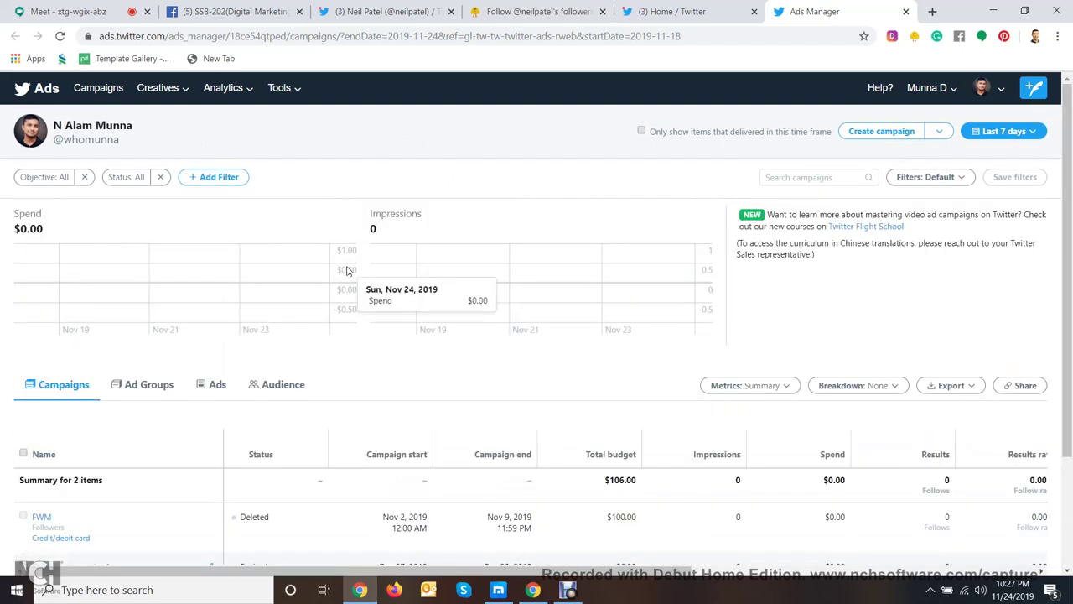
scroll(353, 272, down, 2)
scroll(547, 325, up, 2)
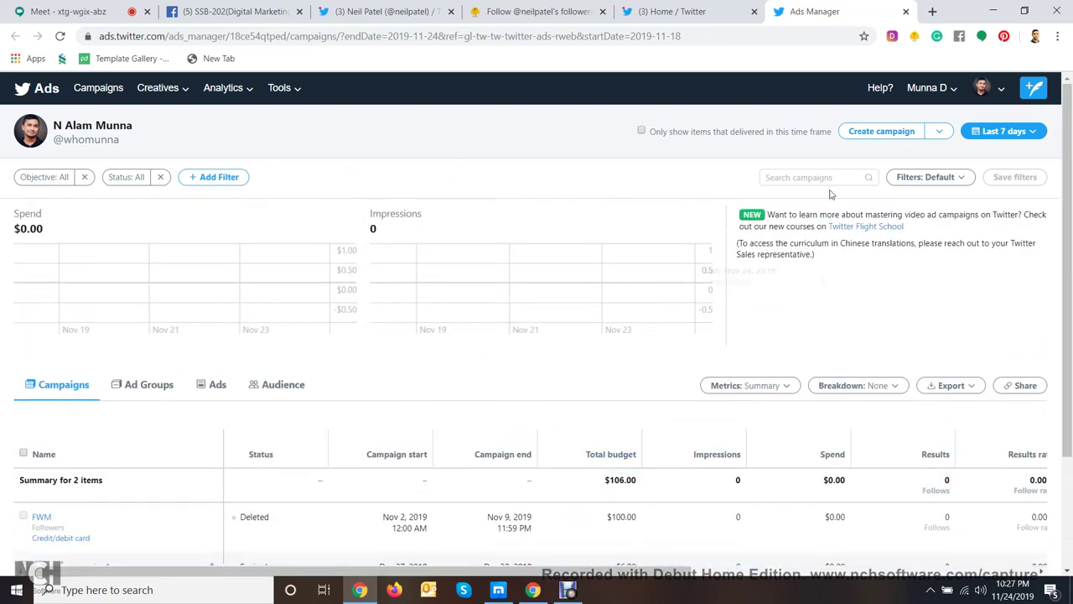
- Create a new campaign, starting over instead of resuming the saved draft, with the Tweet engagements objective
click(881, 131)
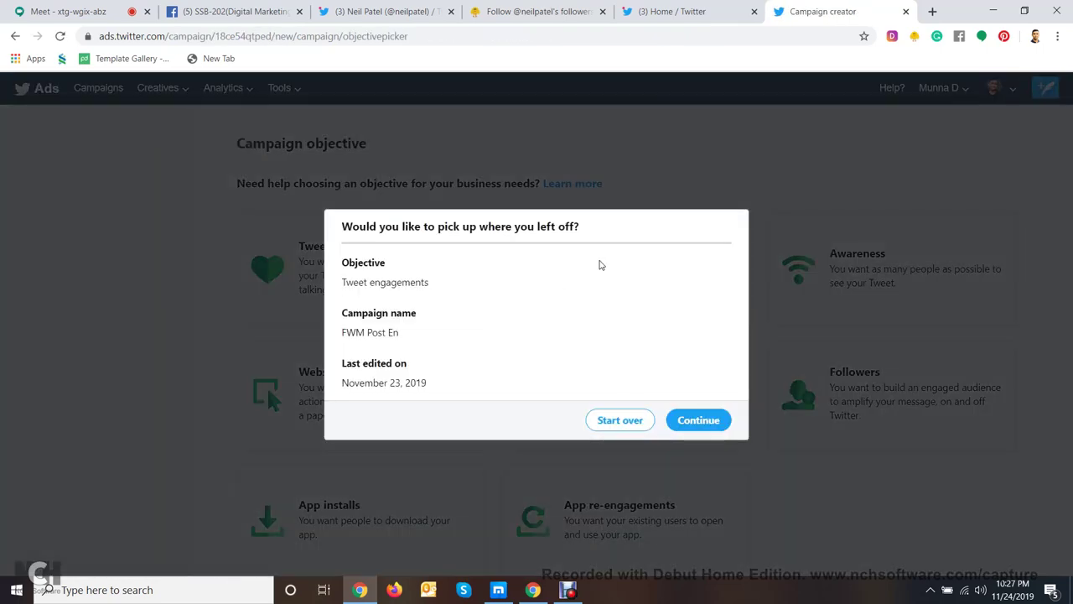
click(635, 421)
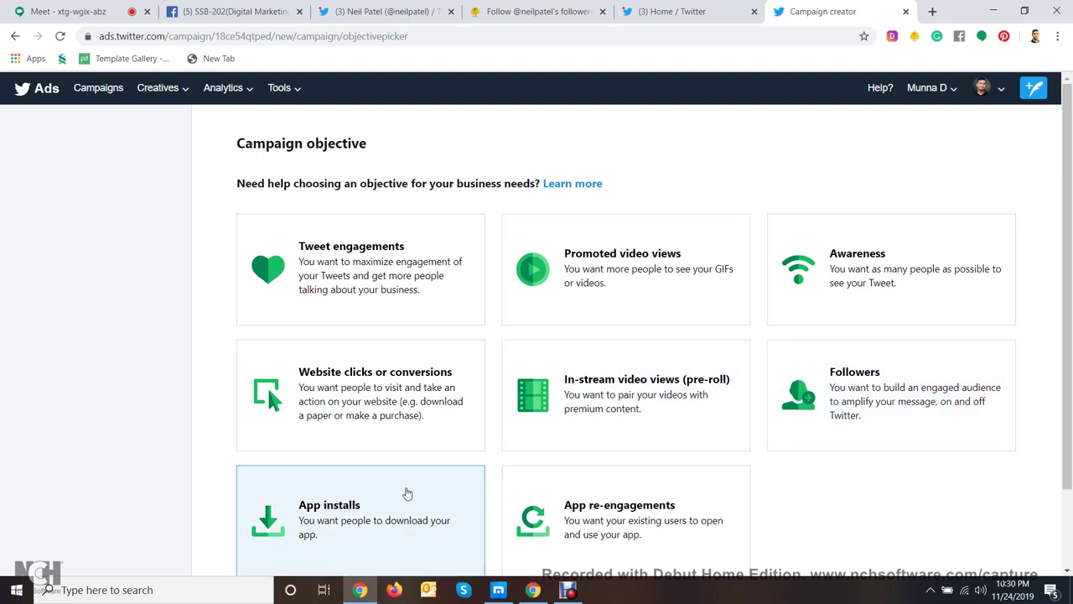
scroll(328, 502, down, 2)
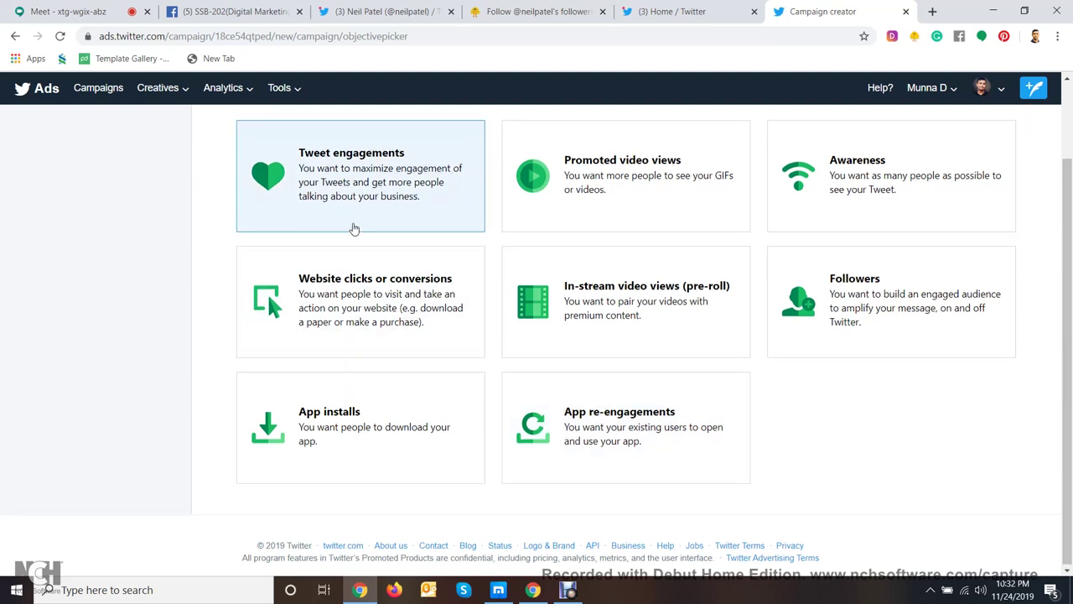
scroll(352, 227, up, 1)
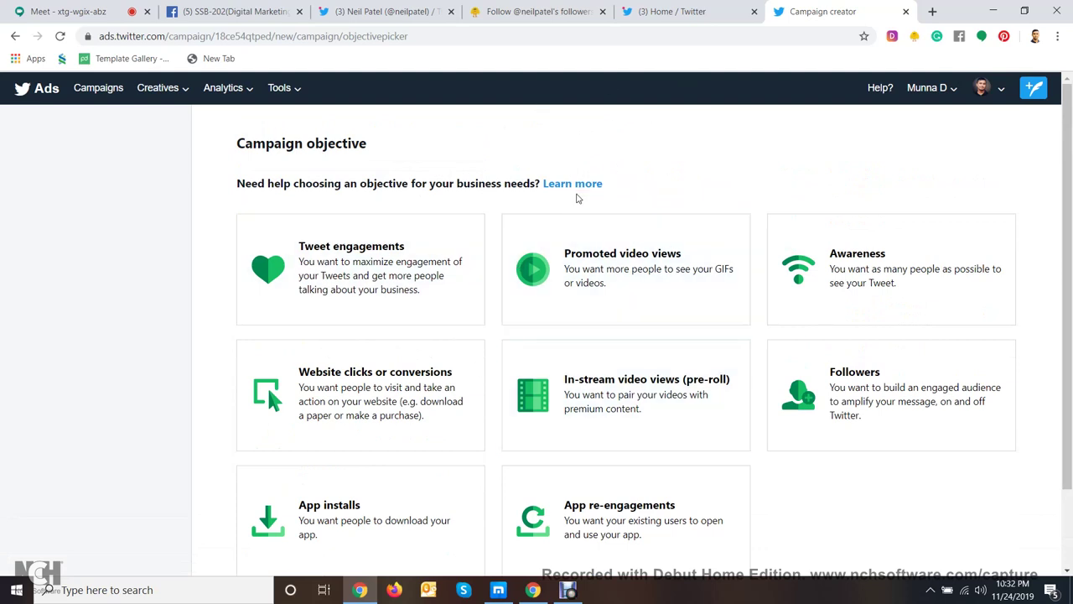
click(361, 288)
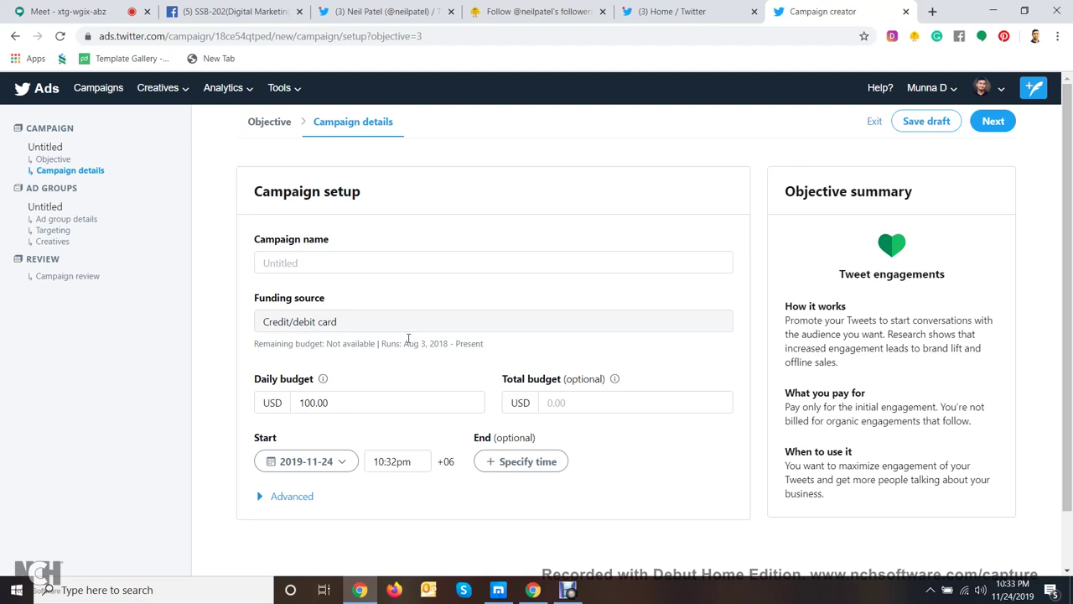
- Name the campaign FWM Eng and proceed to the ad group setup
scroll(378, 268, down, 1)
scroll(378, 282, up, 1)
click(377, 262)
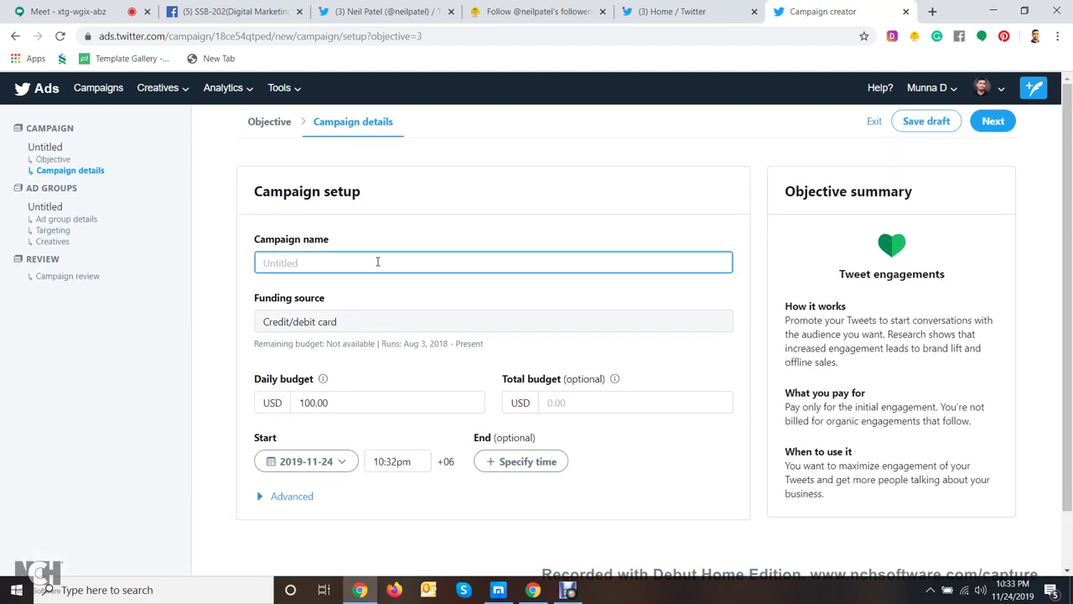
text(FWM Eng)
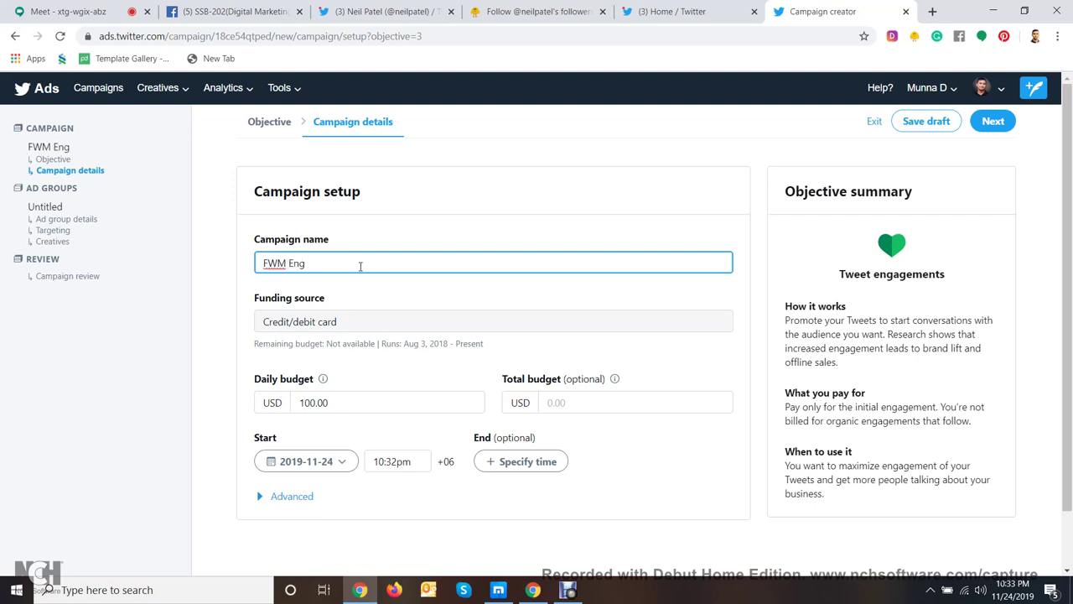
click(316, 327)
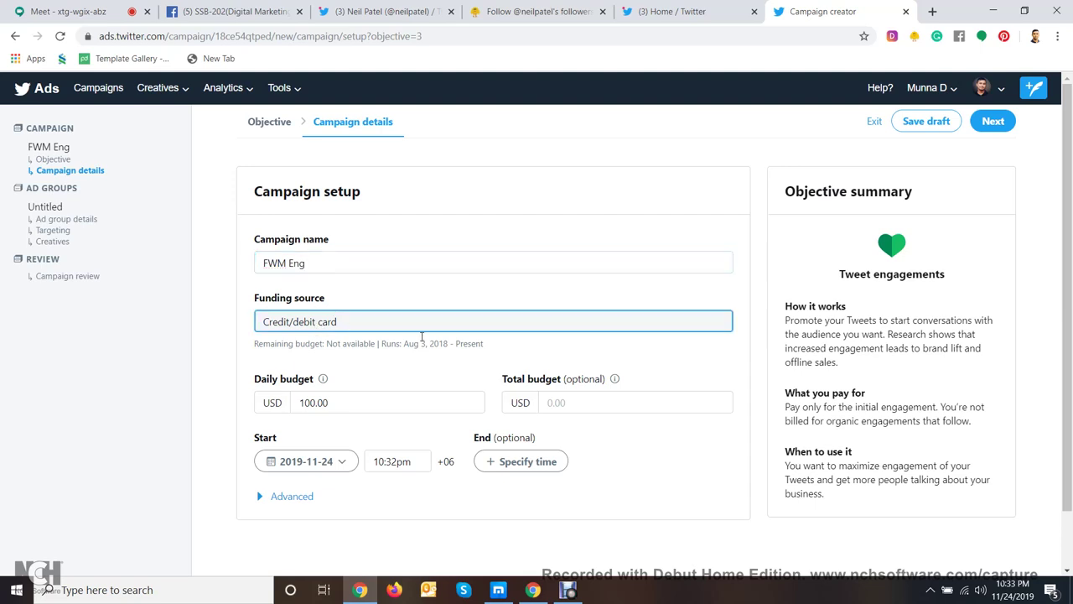
scroll(441, 407, down, 2)
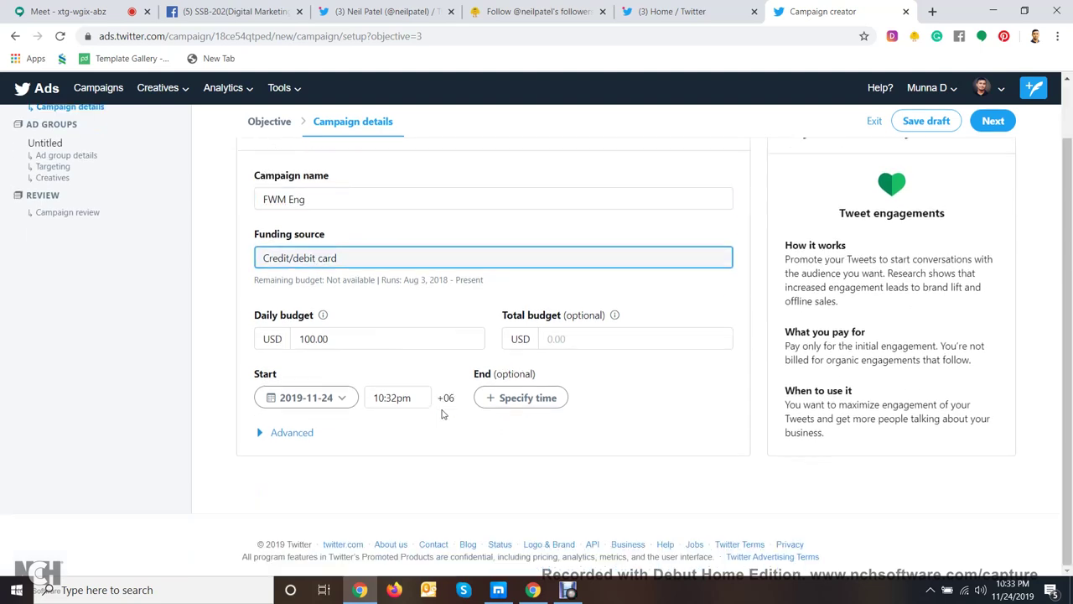
scroll(443, 419, up, 2)
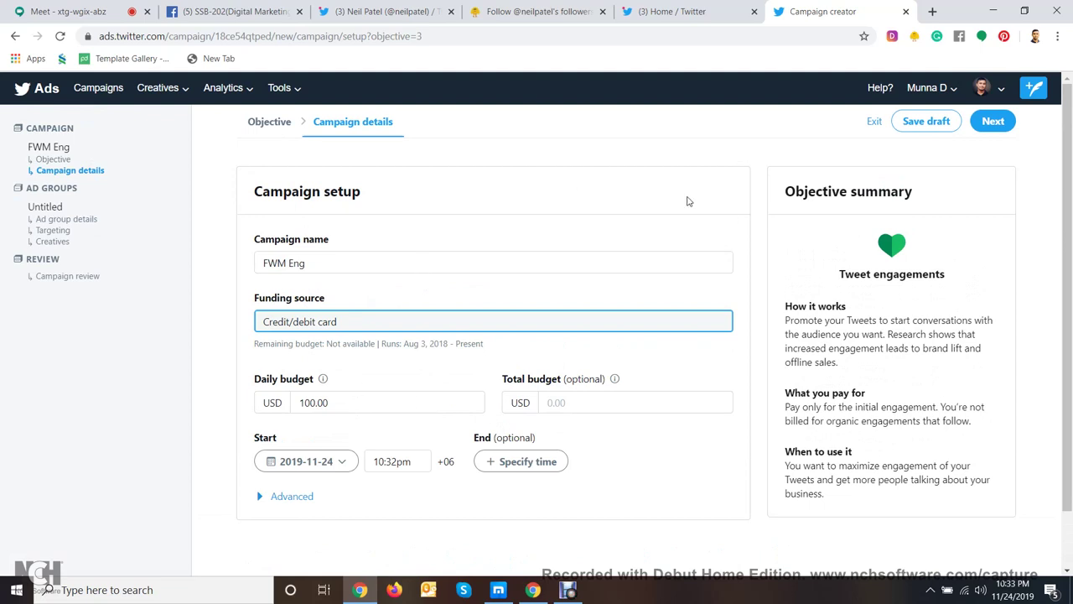
click(990, 124)
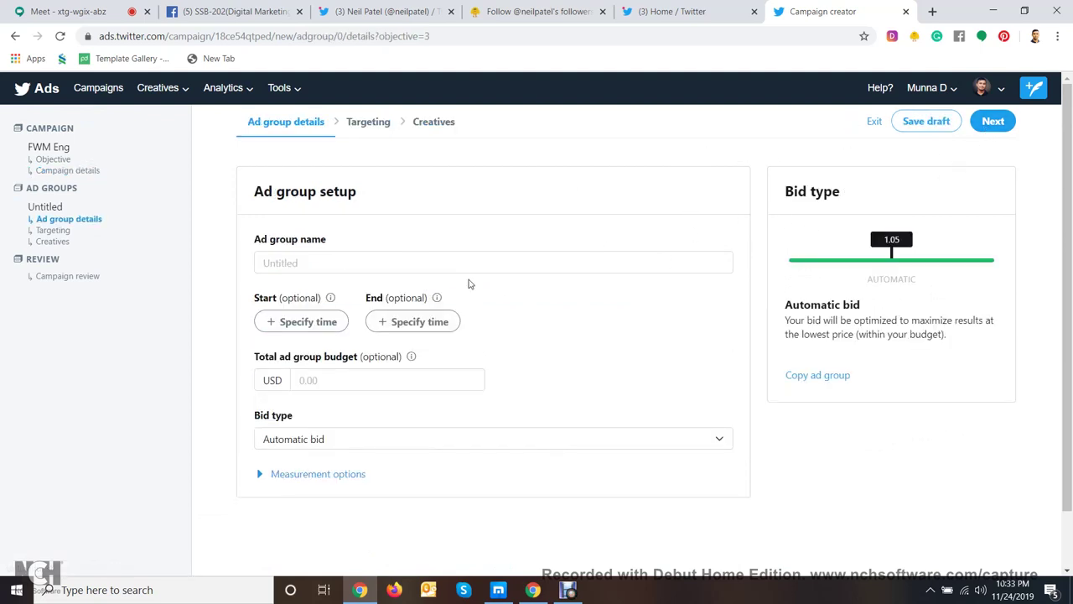
- Name the ad group FWM ENgg and keep its bid type as Automatic bid
click(444, 267)
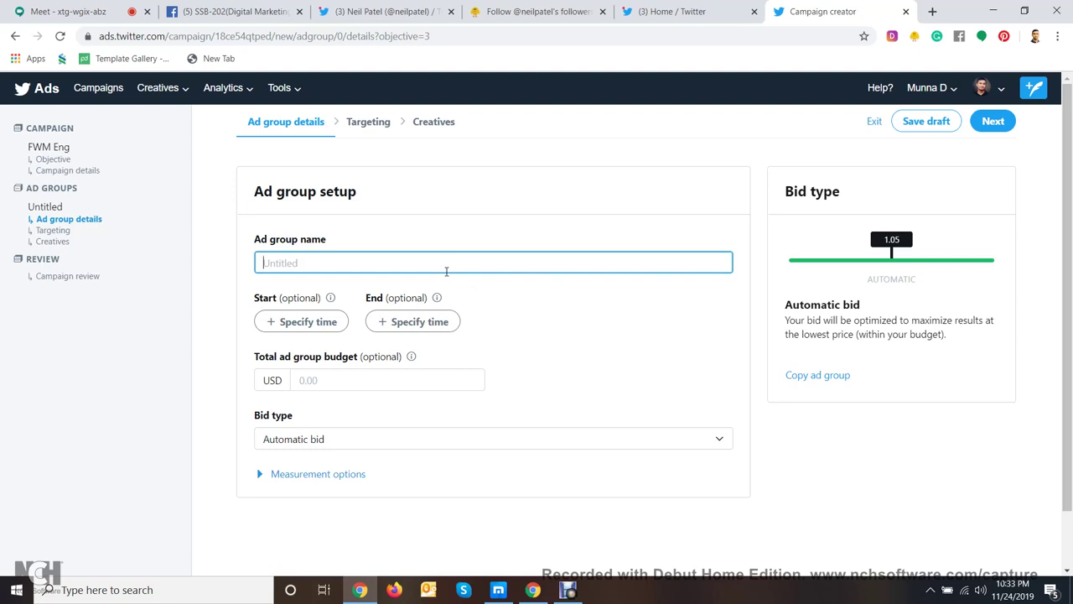
text(FWM ENgg)
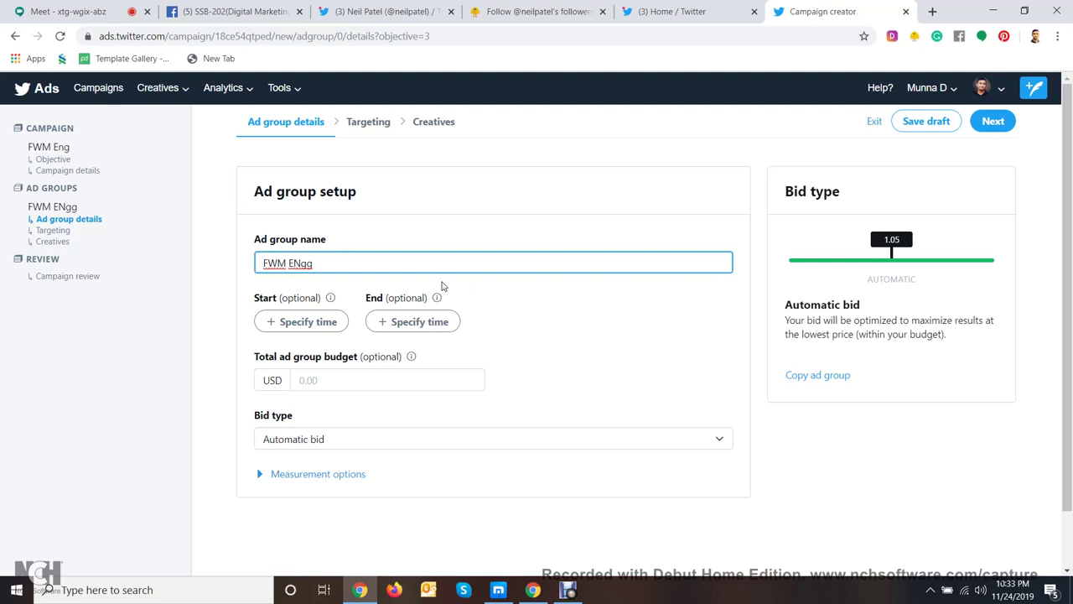
click(309, 440)
click(309, 440)
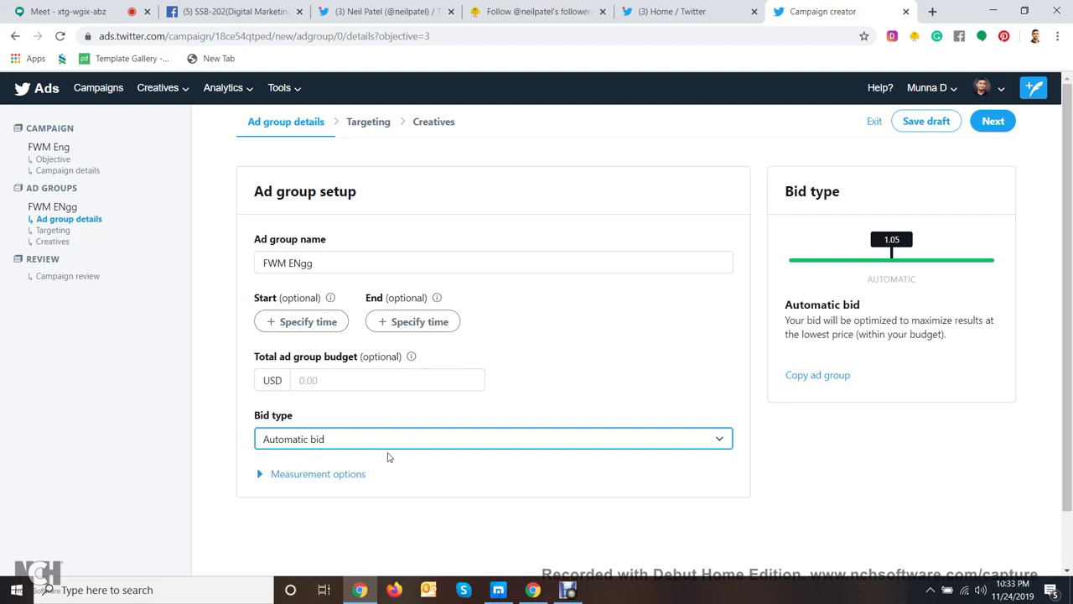
- Add a start time and an end time to the ad group, with the end date set to 2019-11-30
click(278, 320)
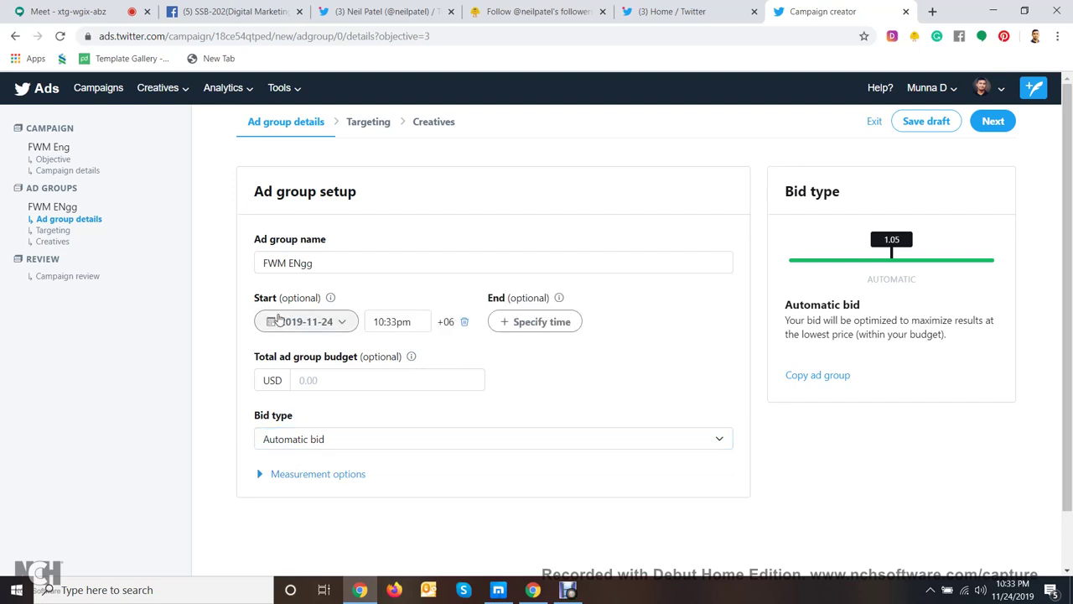
click(534, 322)
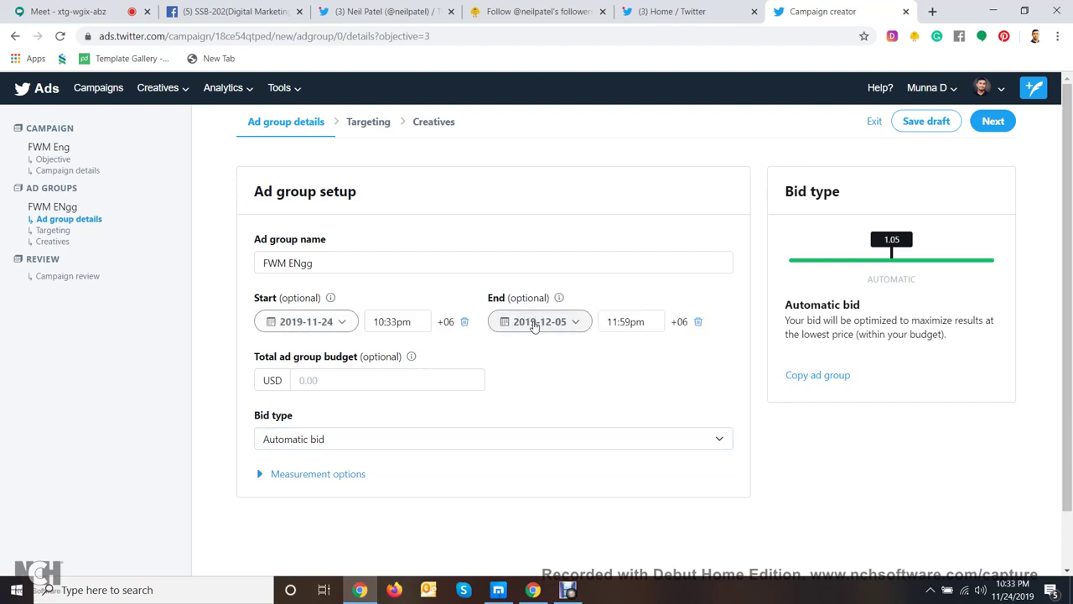
click(541, 323)
click(515, 362)
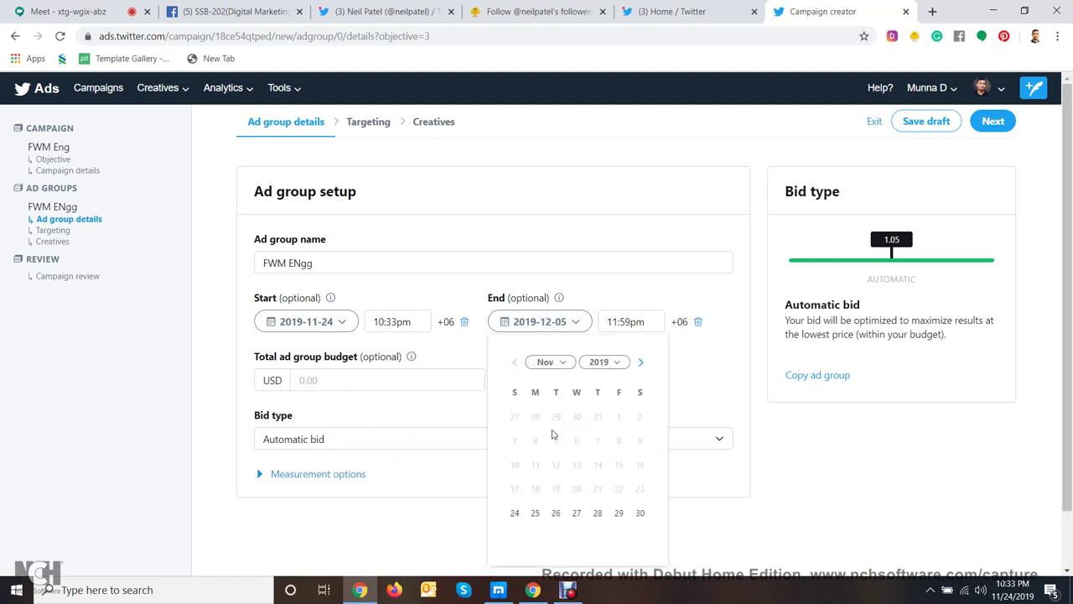
click(640, 514)
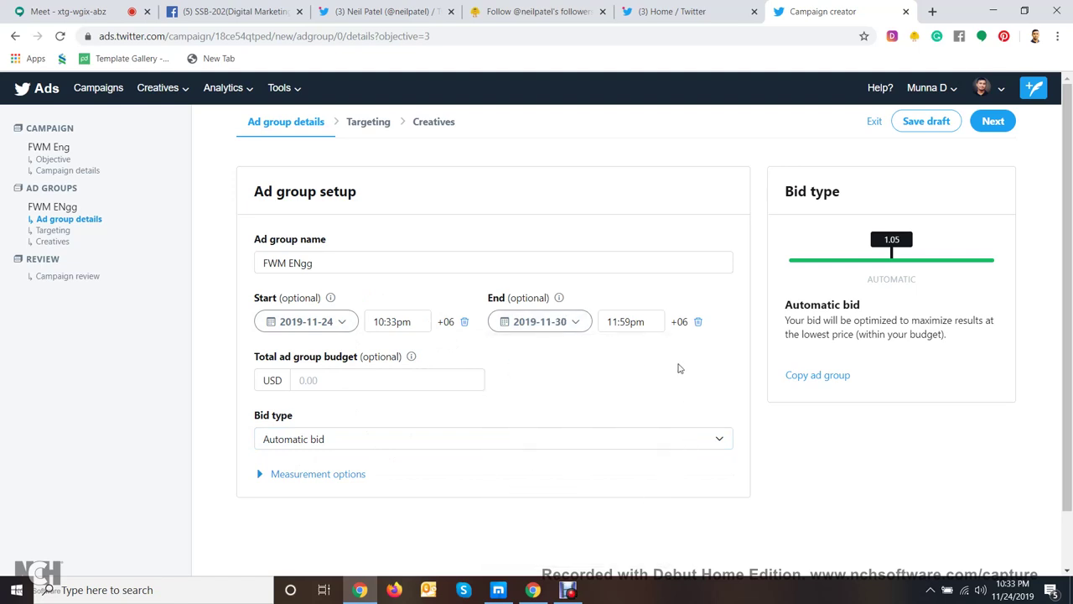
- Remove the ad group's optional start and end times
click(410, 376)
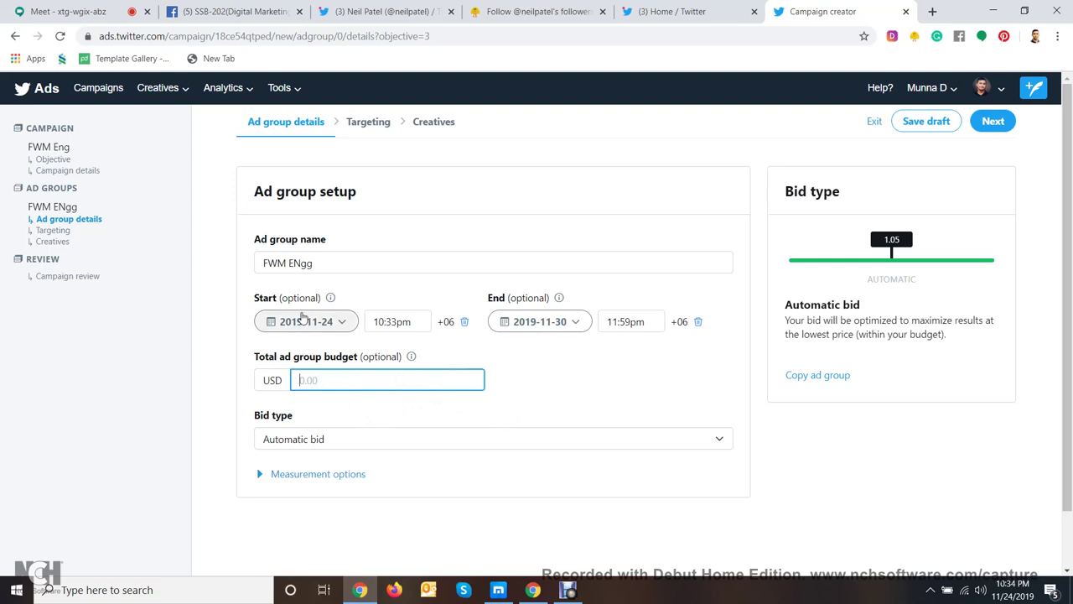
click(464, 322)
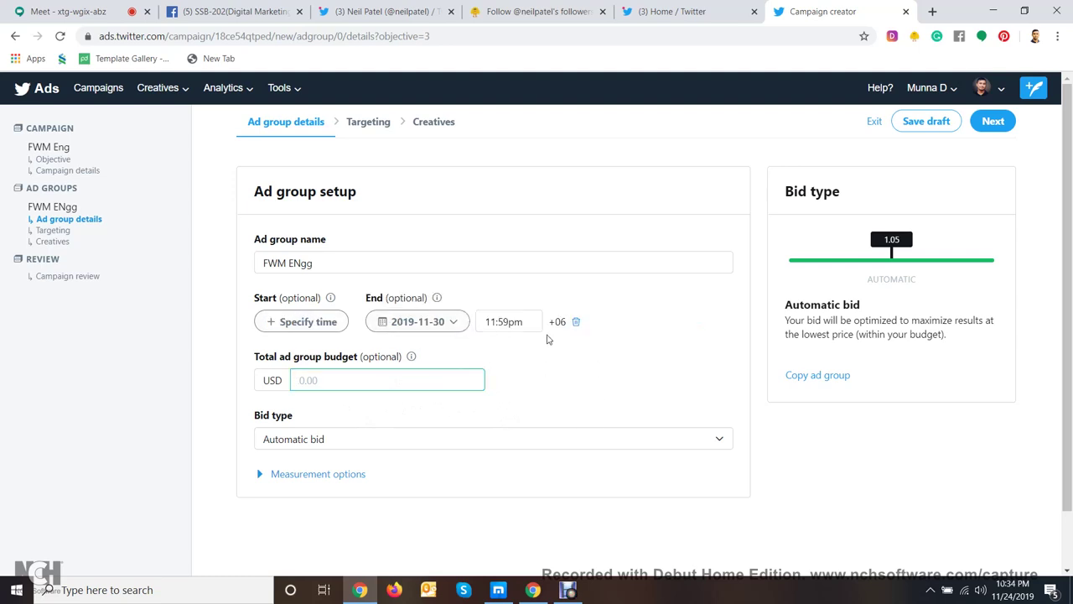
click(575, 322)
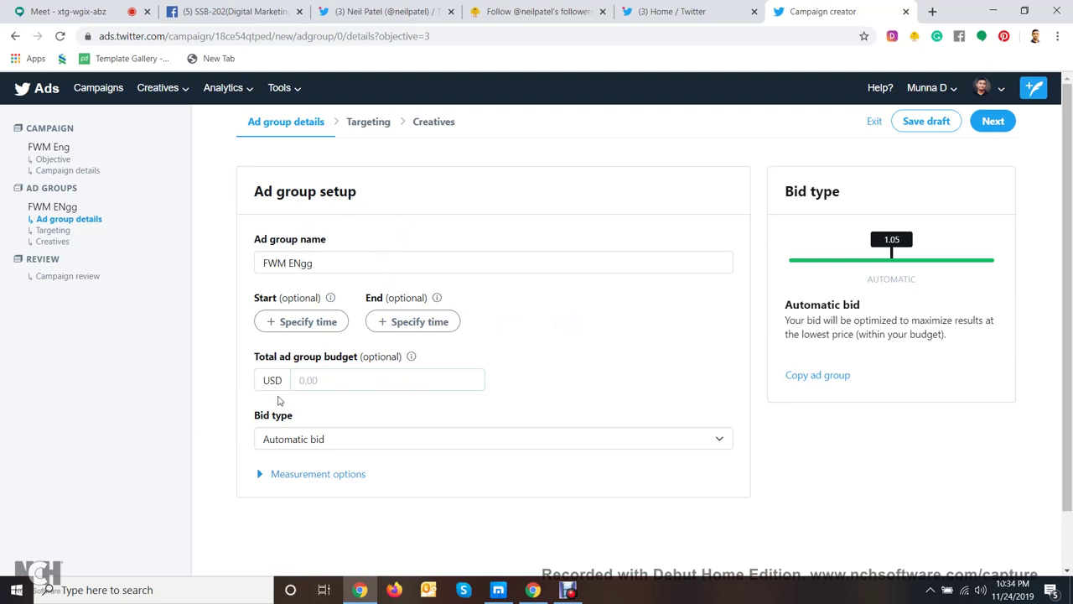
- Proceed to the ad group's targeting settings and look over the audience, demographics and audience features options
click(987, 129)
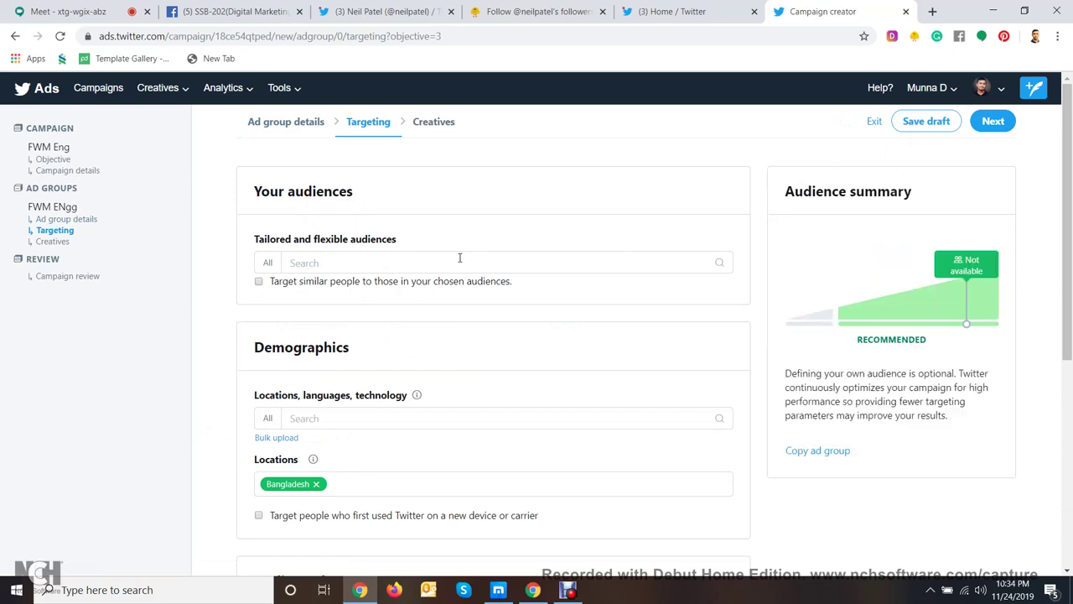
scroll(386, 285, down, 6)
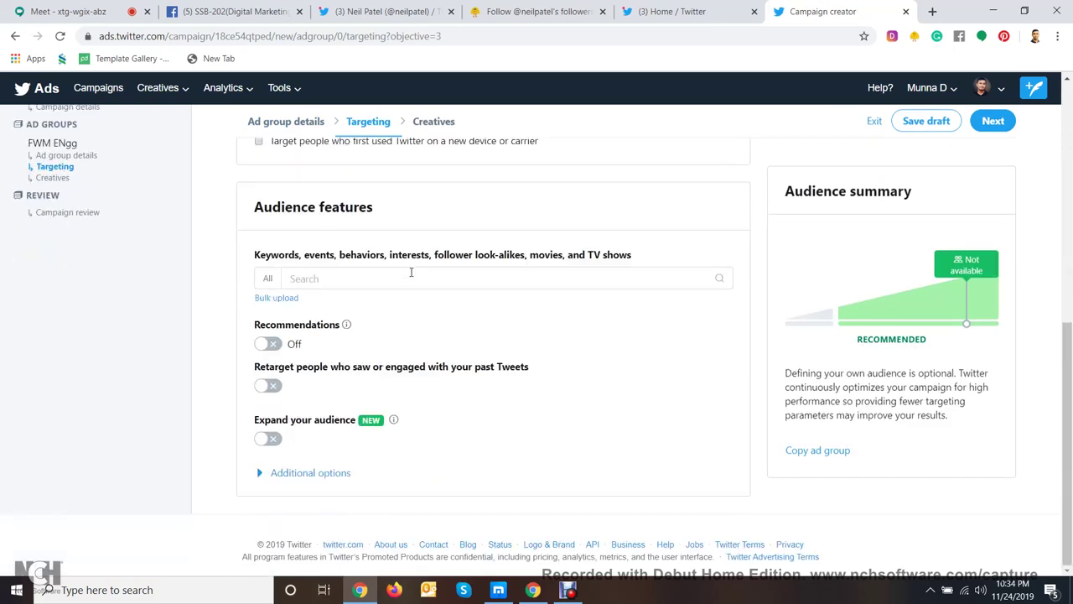
scroll(411, 271, up, 6)
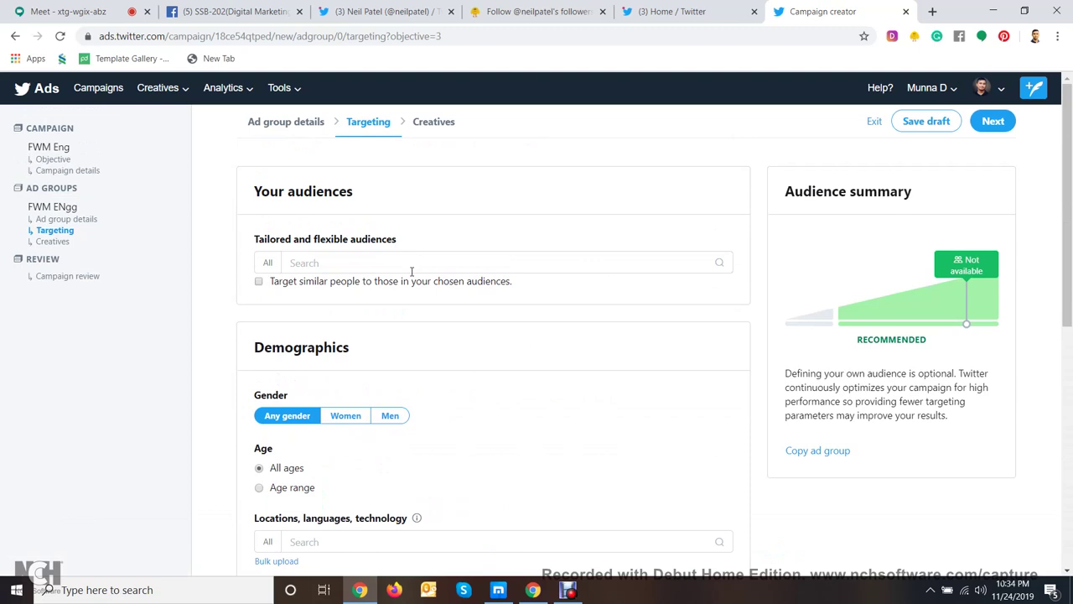
click(91, 220)
click(50, 232)
scroll(321, 302, down, 3)
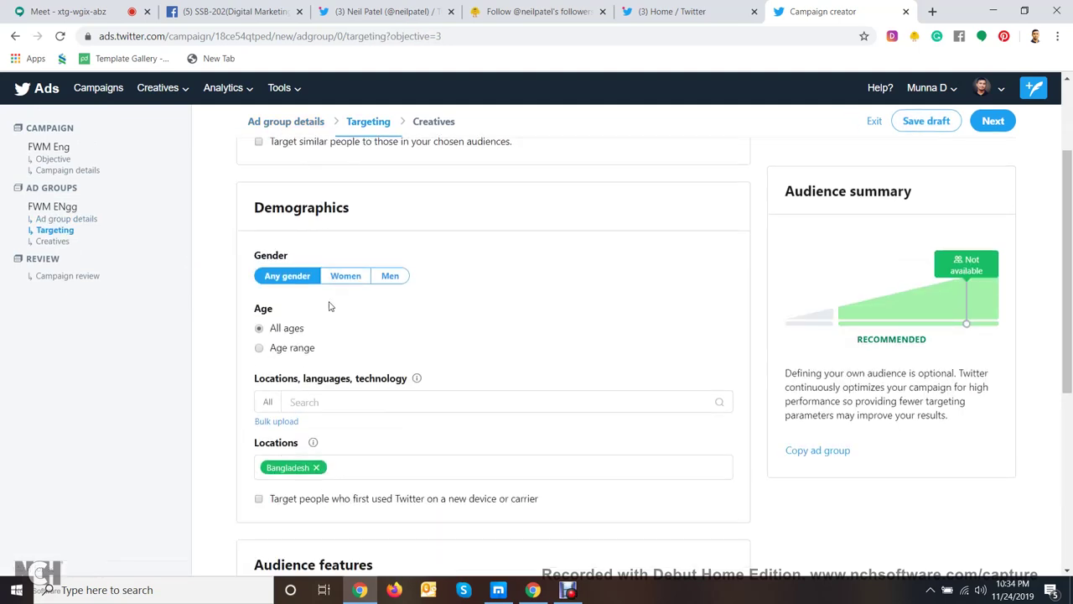
scroll(306, 216, up, 2)
- Restrict the ad group's demographic targeting to the age range 18 to 34
click(260, 348)
click(305, 369)
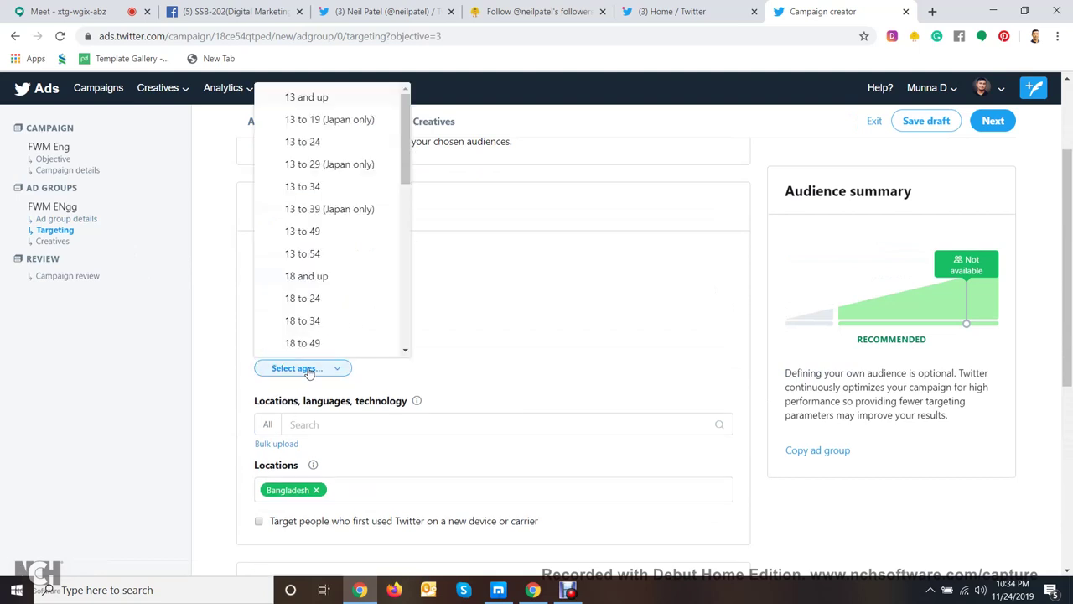
scroll(328, 251, down, 5)
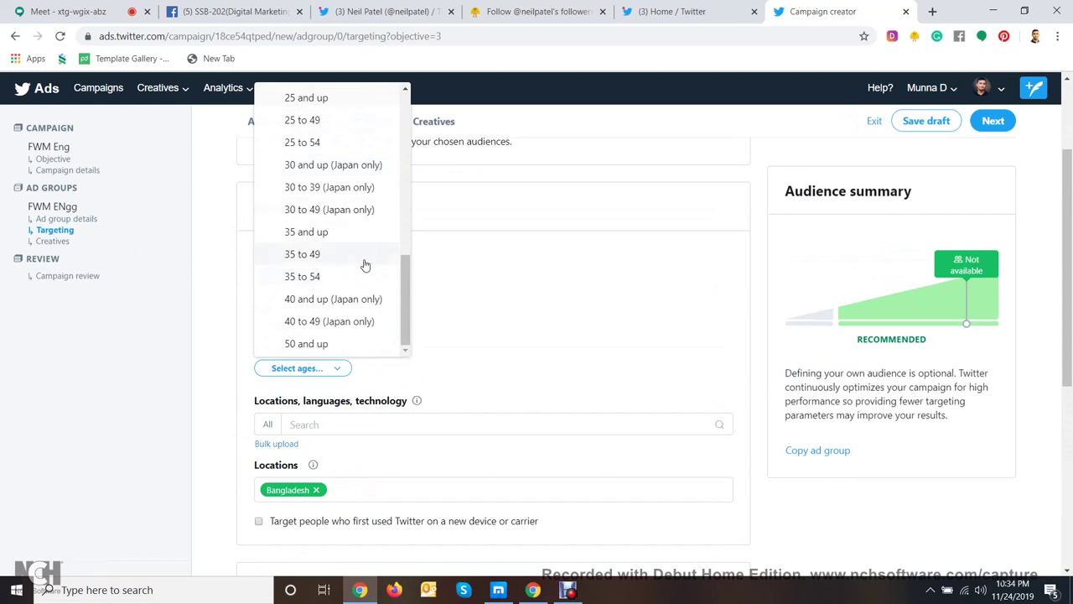
scroll(364, 272, up, 6)
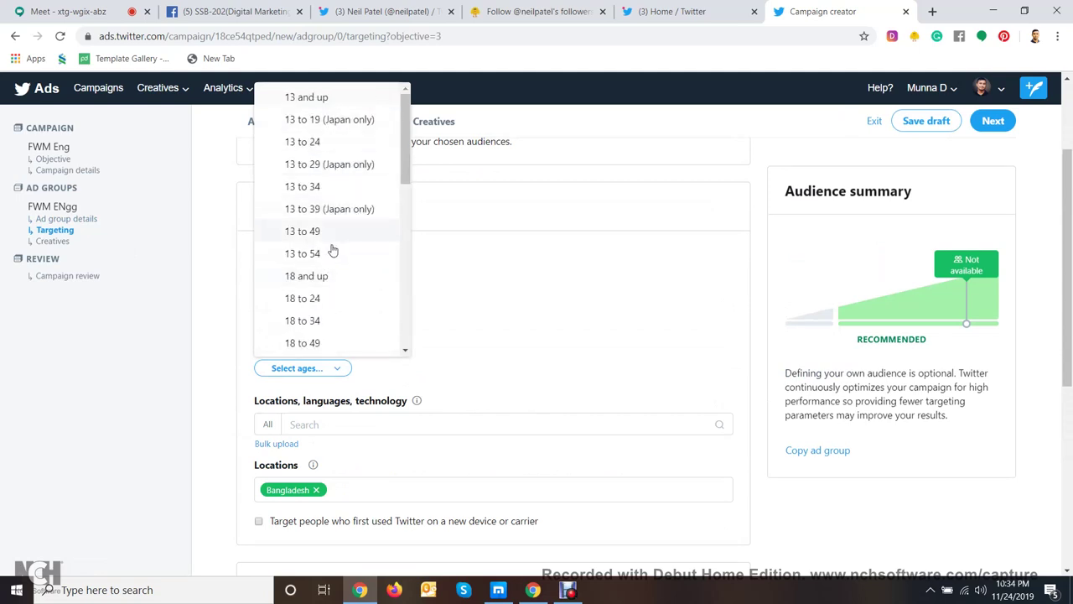
scroll(334, 279, down, 1)
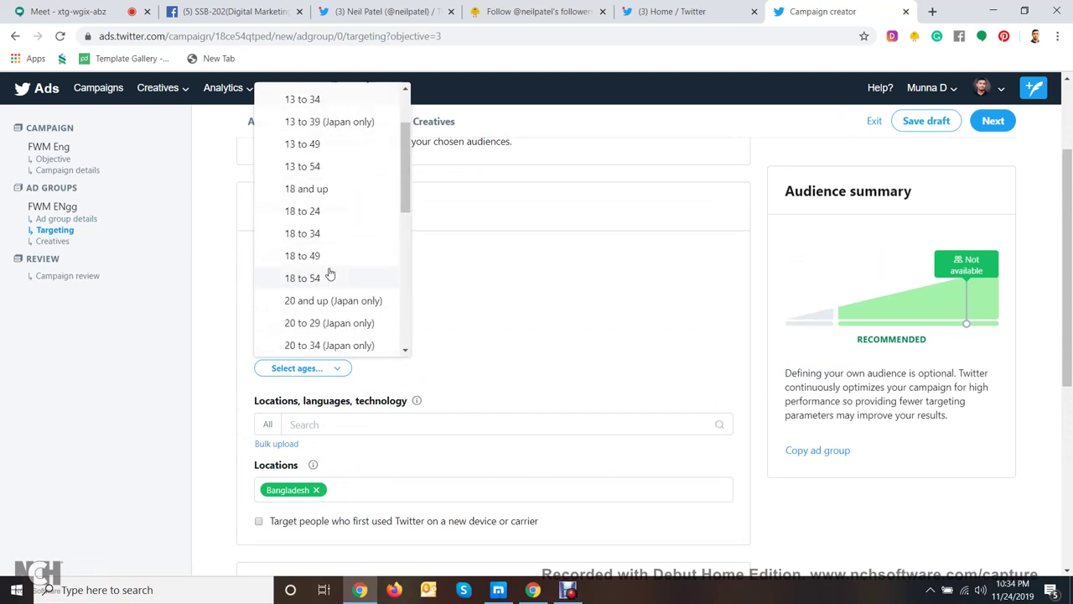
scroll(330, 275, up, 1)
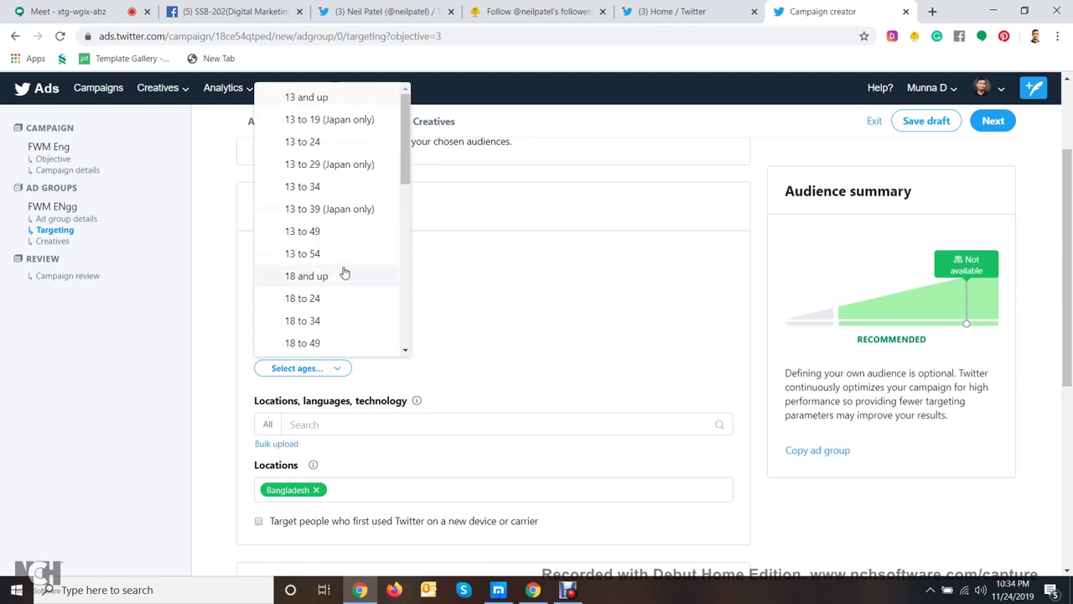
click(338, 320)
- Look over the available location, language and technology targeting categories and the current location targeting in the Demographics section
scroll(452, 335, down, 2)
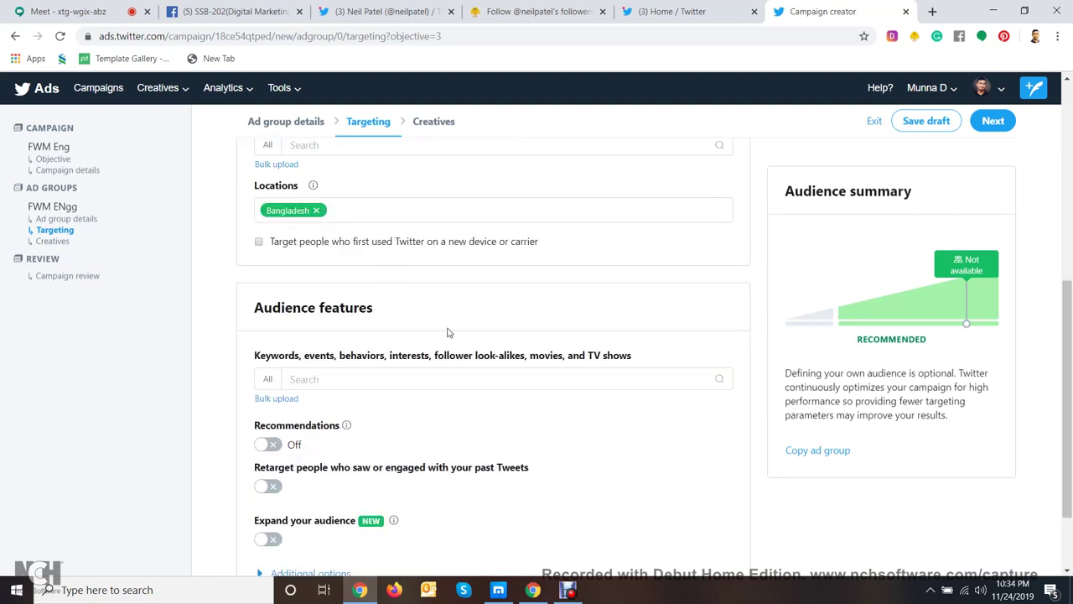
scroll(446, 333, up, 1)
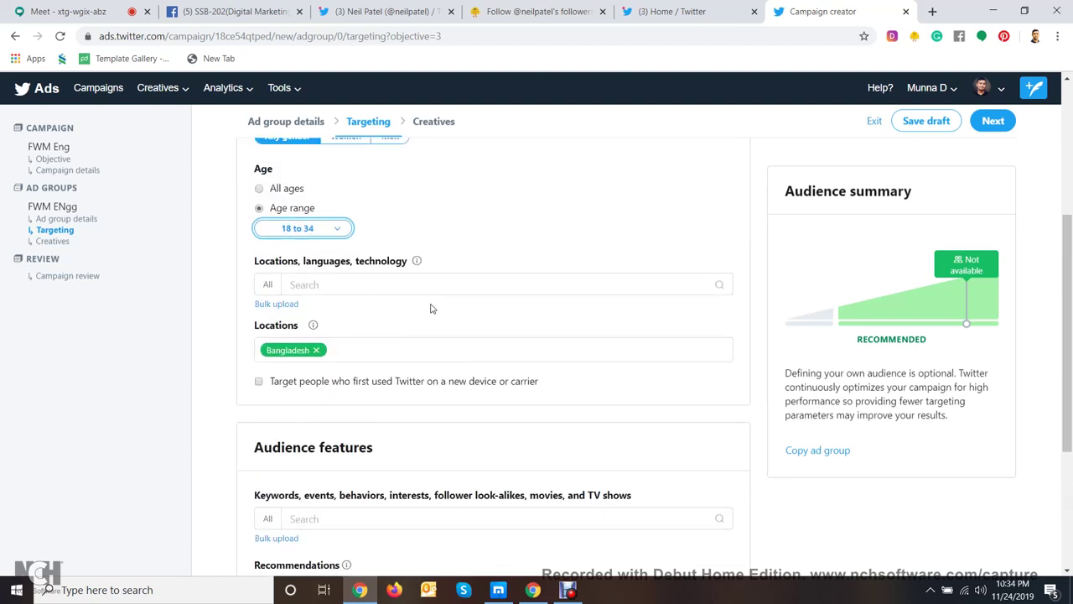
click(387, 287)
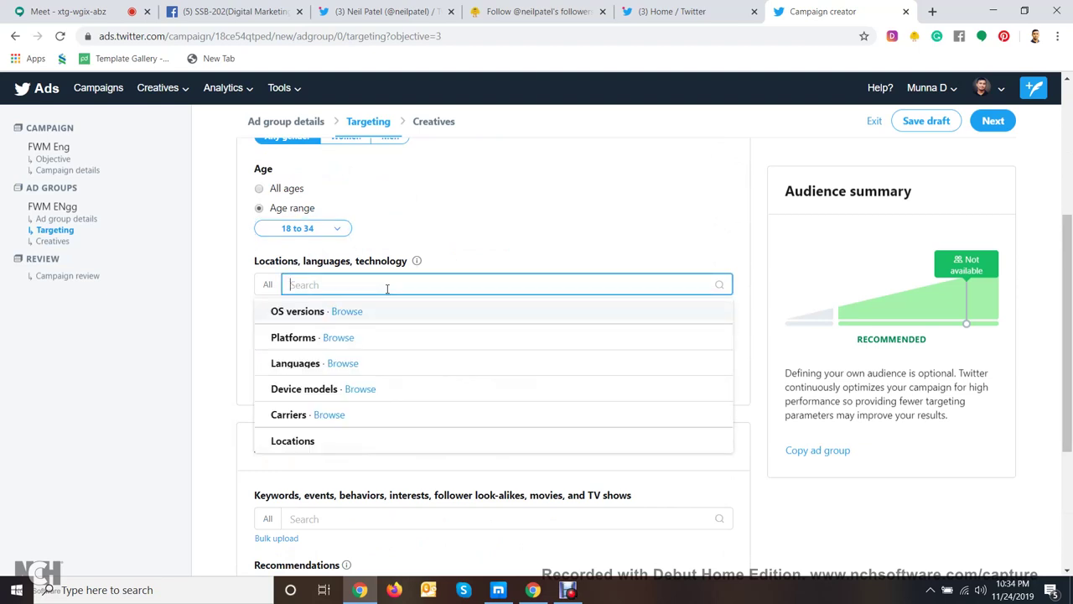
click(541, 235)
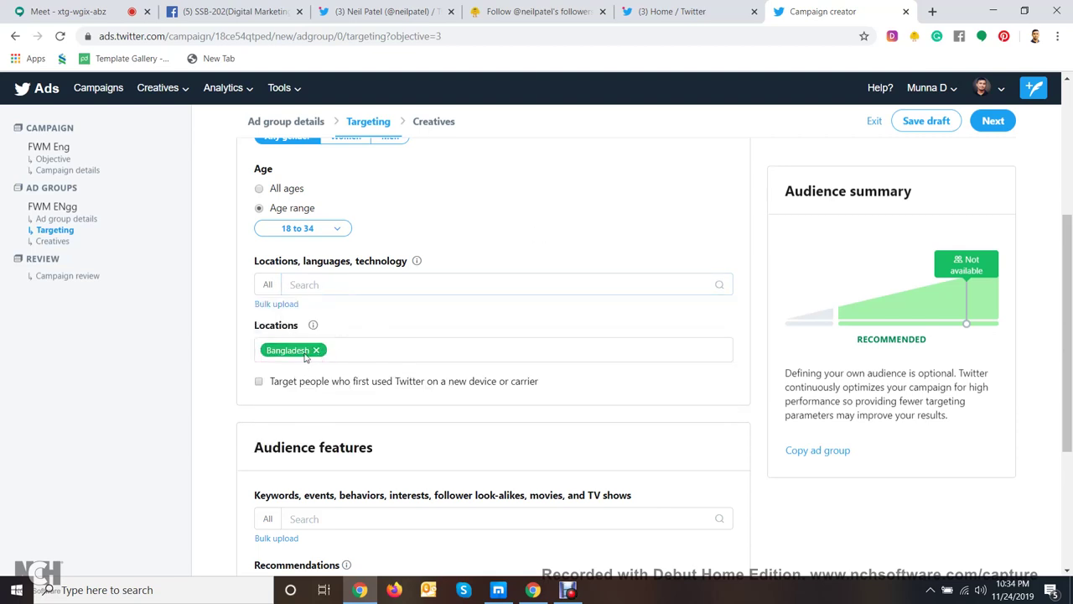
scroll(308, 361, down, 3)
scroll(335, 294, up, 2)
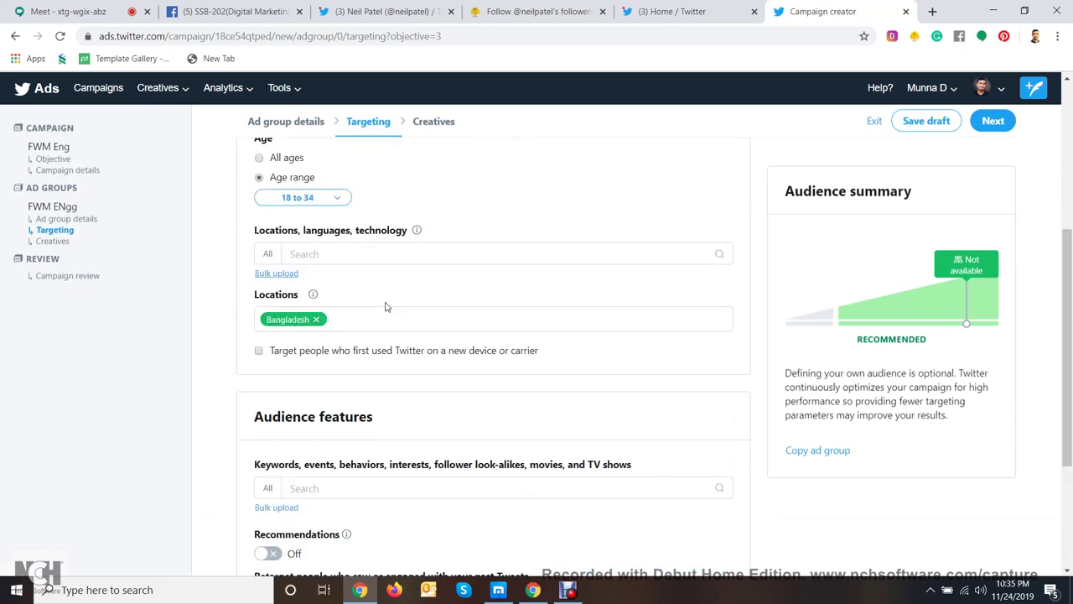
scroll(373, 309, down, 3)
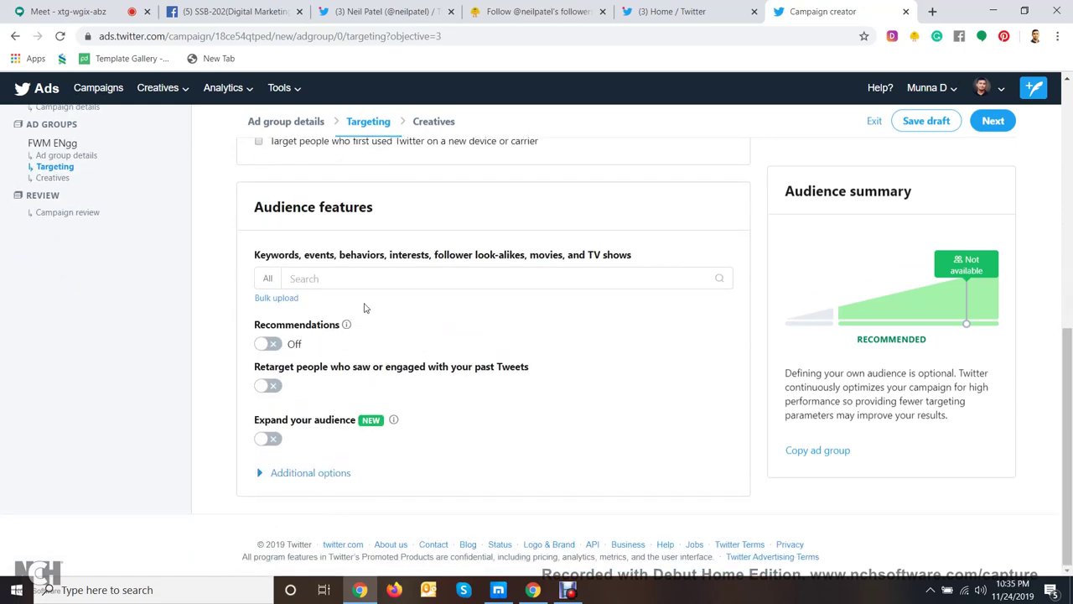
- Browse the Lifestyles category of behaviors for the audience features and read through its targeting options
click(352, 278)
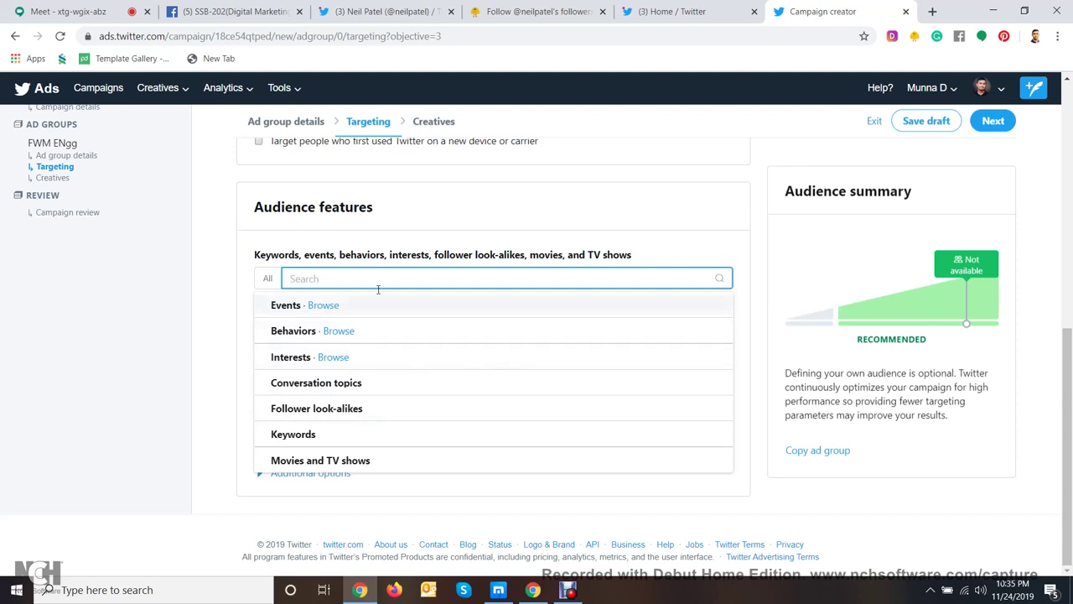
click(351, 334)
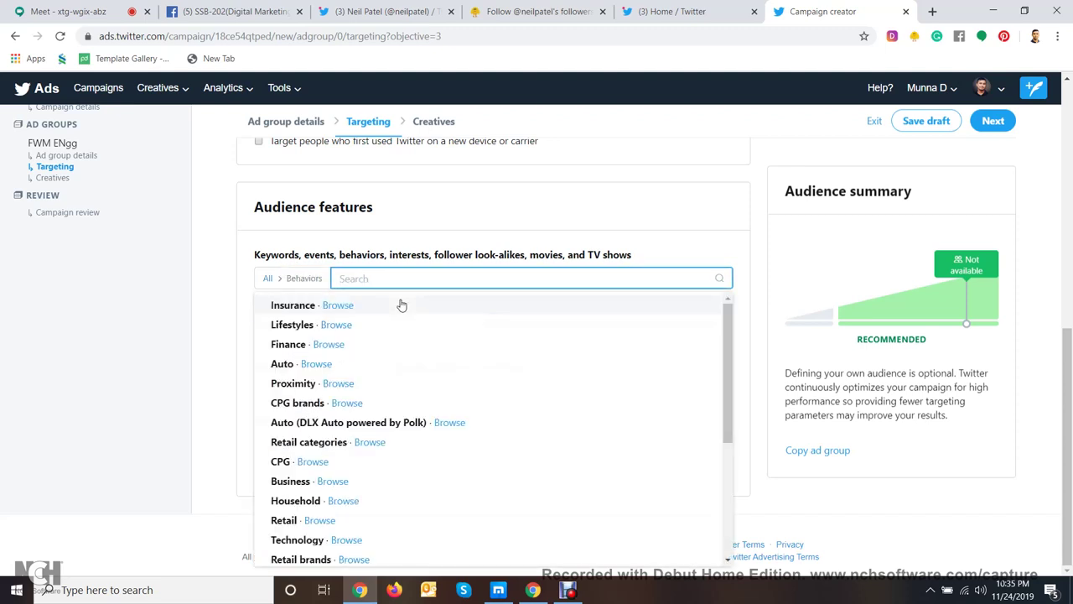
click(335, 325)
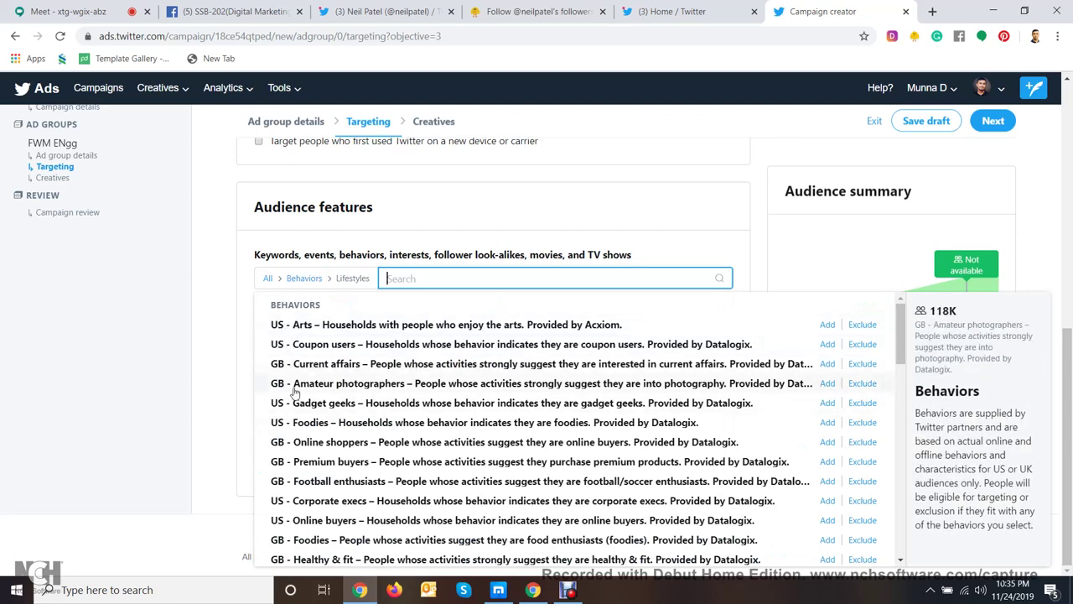
scroll(302, 395, down, 10)
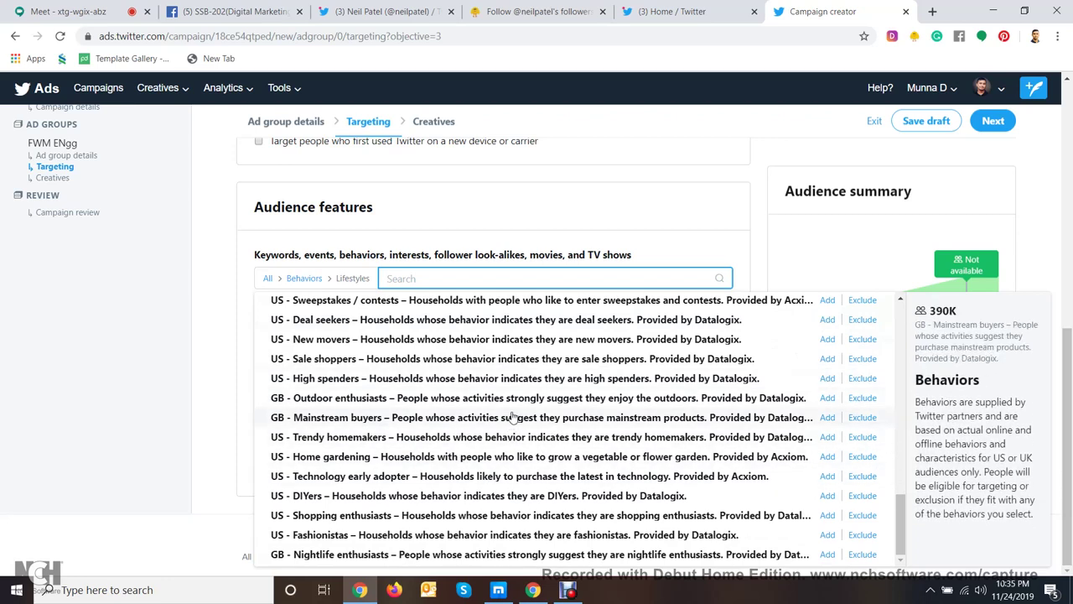
- Examine the Demographics category of behaviors, including its Education options and the remaining subcategories
click(307, 281)
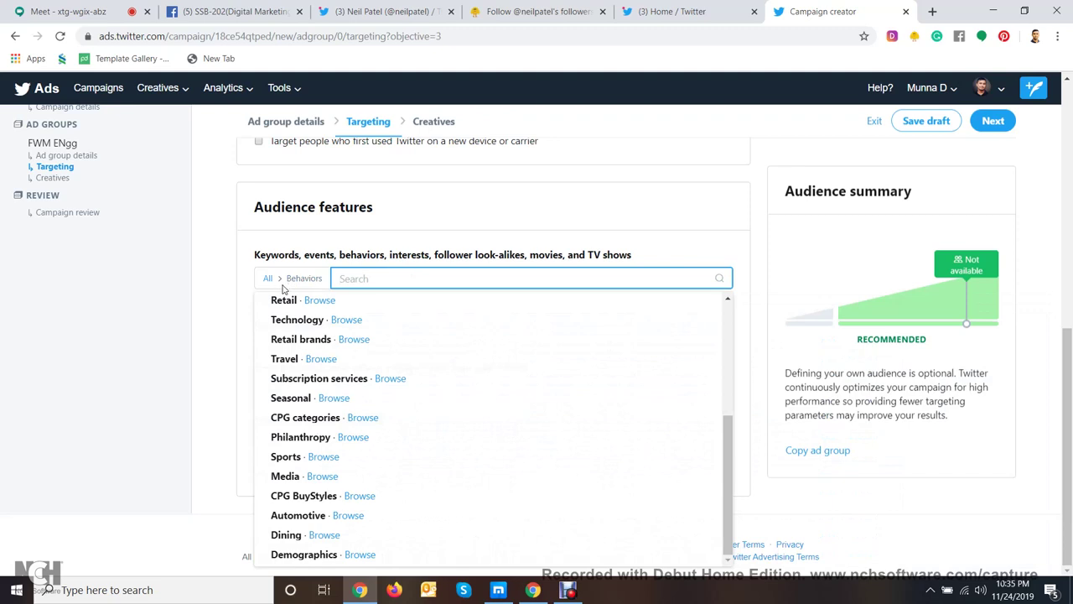
click(360, 554)
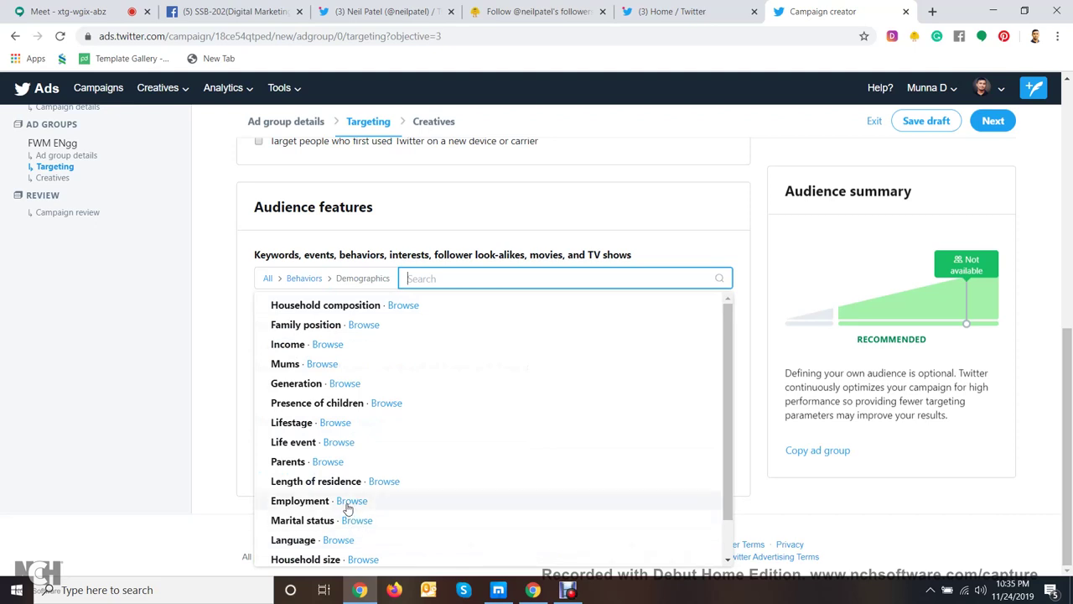
scroll(373, 484, down, 1)
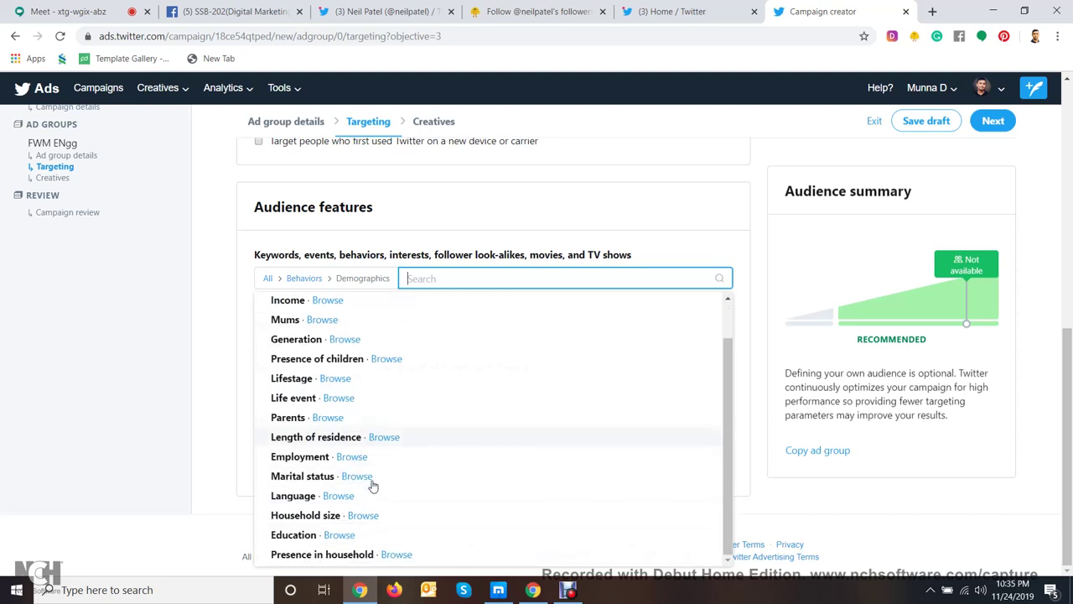
click(341, 536)
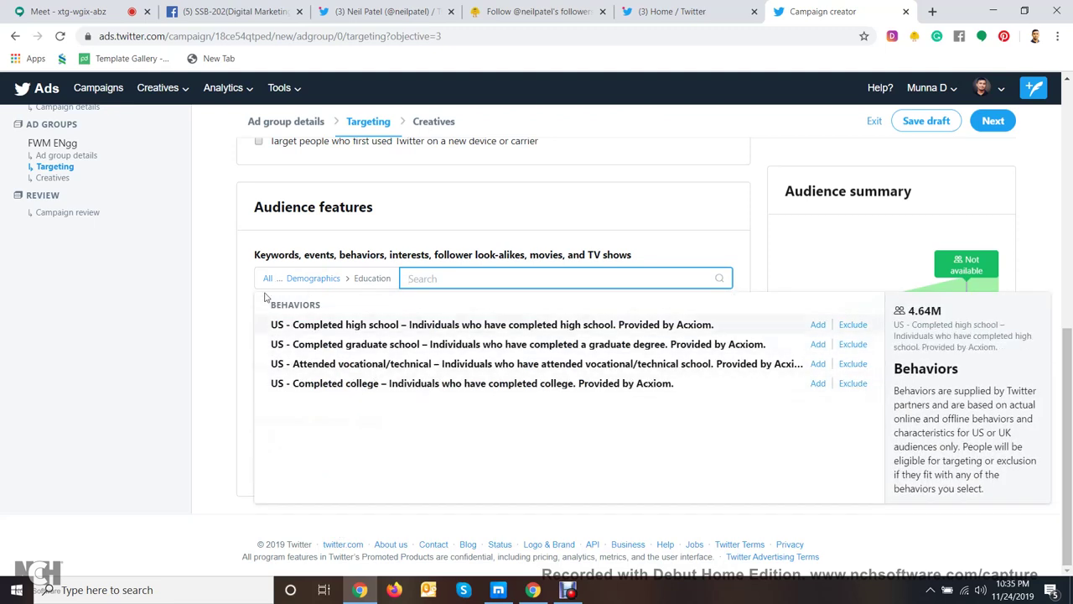
click(335, 280)
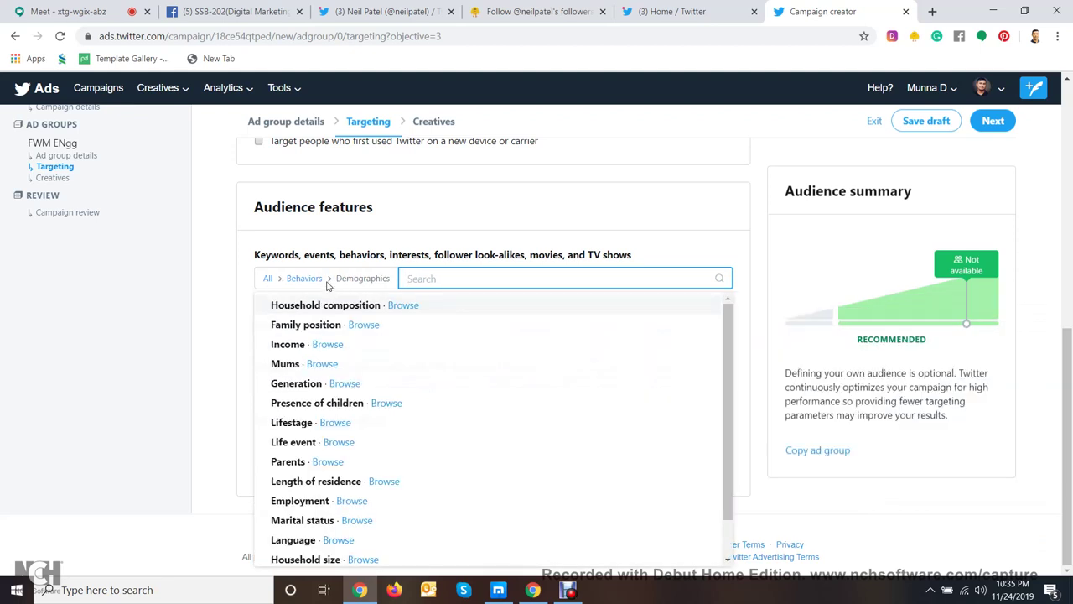
scroll(327, 290, down, 1)
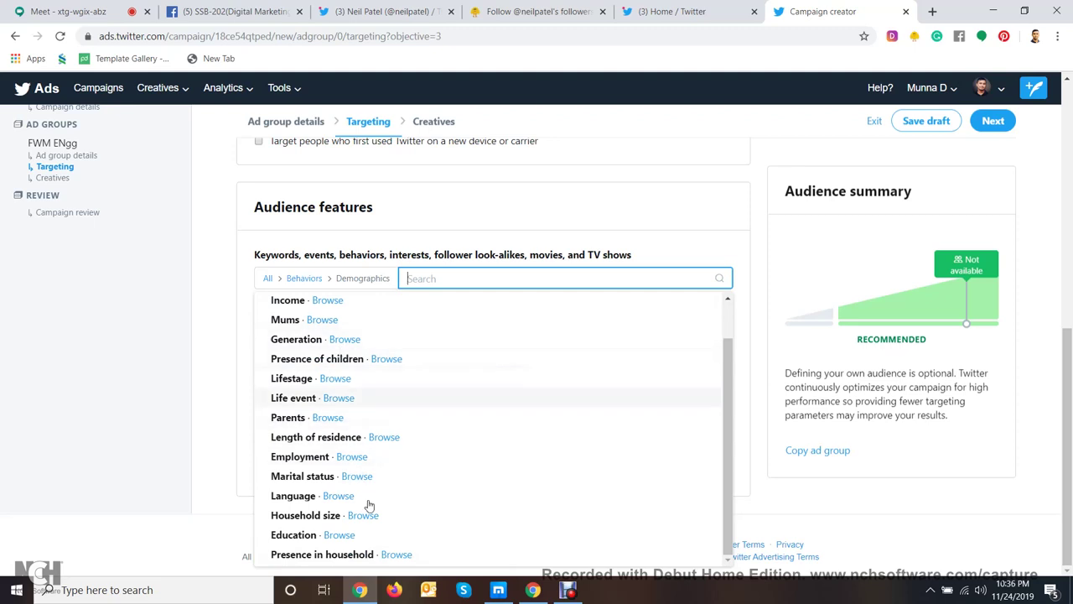
- Look through the Sports behaviors, return to all feature categories and close the list without adding any
click(310, 279)
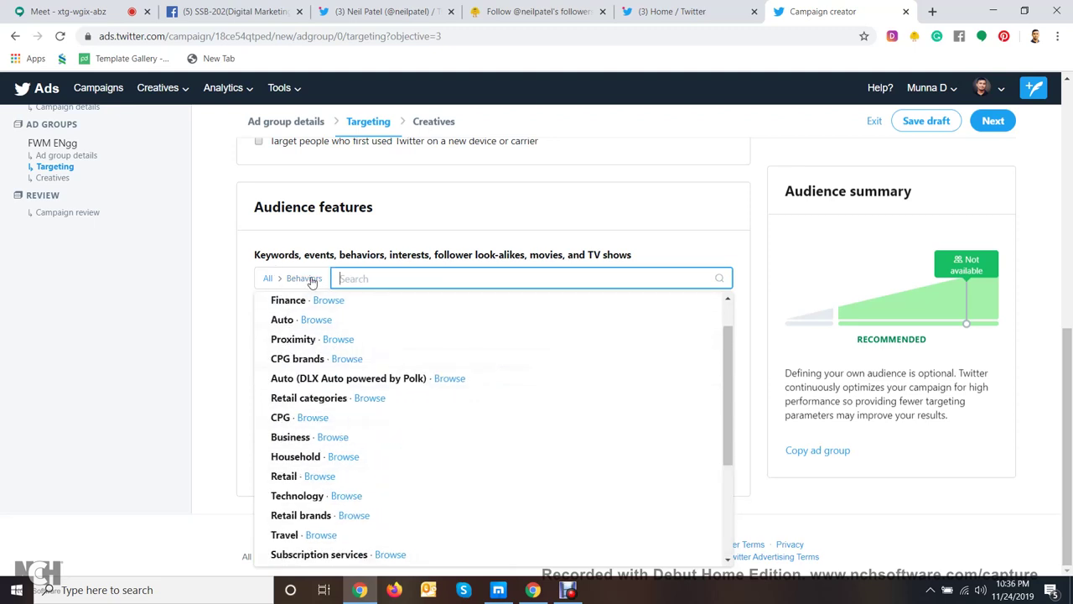
scroll(341, 359, down, 2)
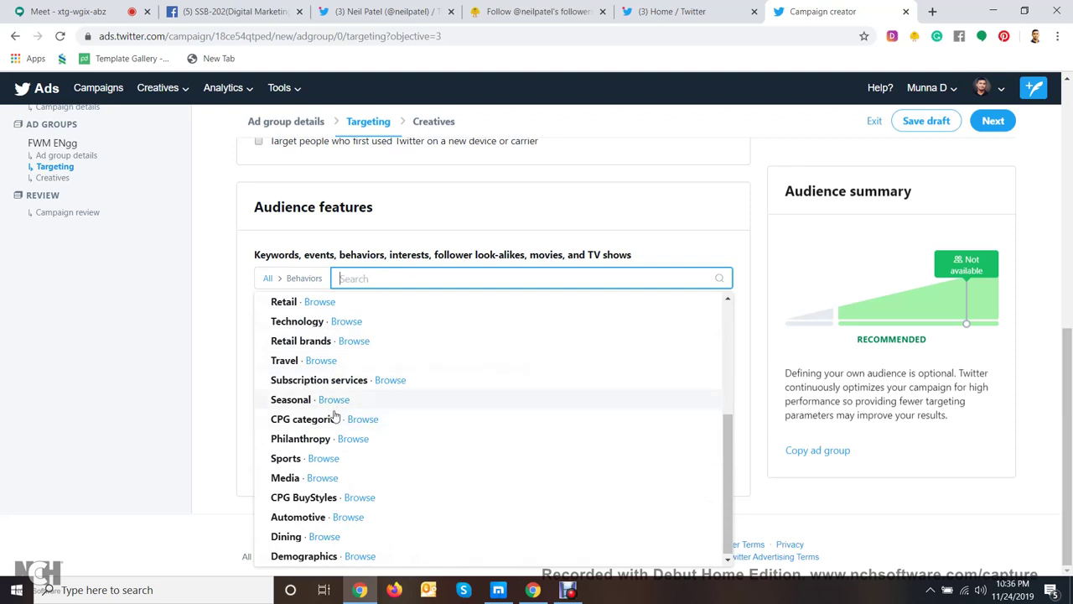
click(343, 457)
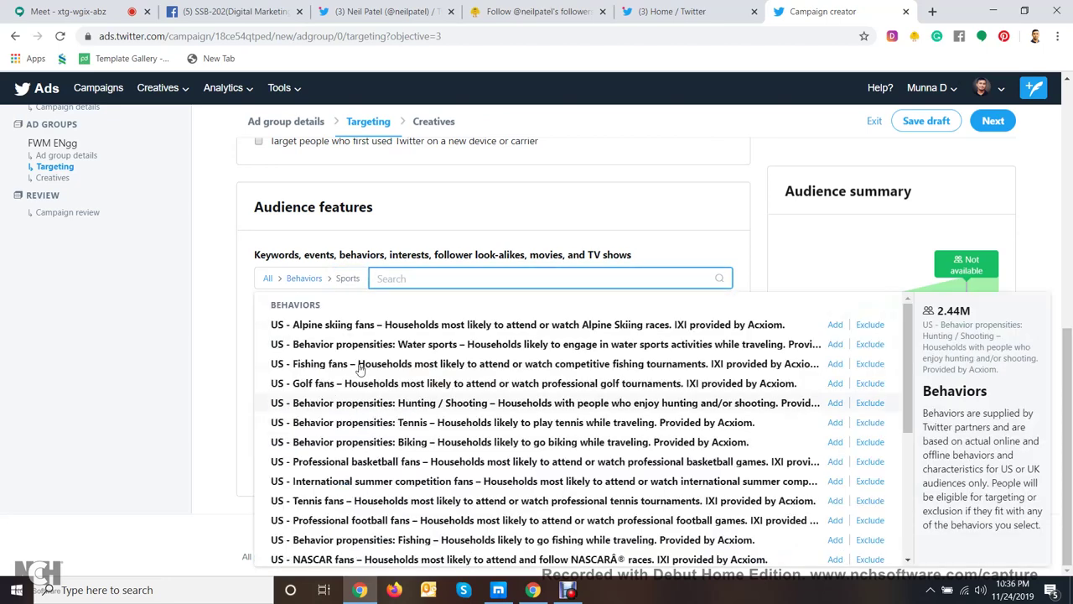
scroll(320, 436, down, 3)
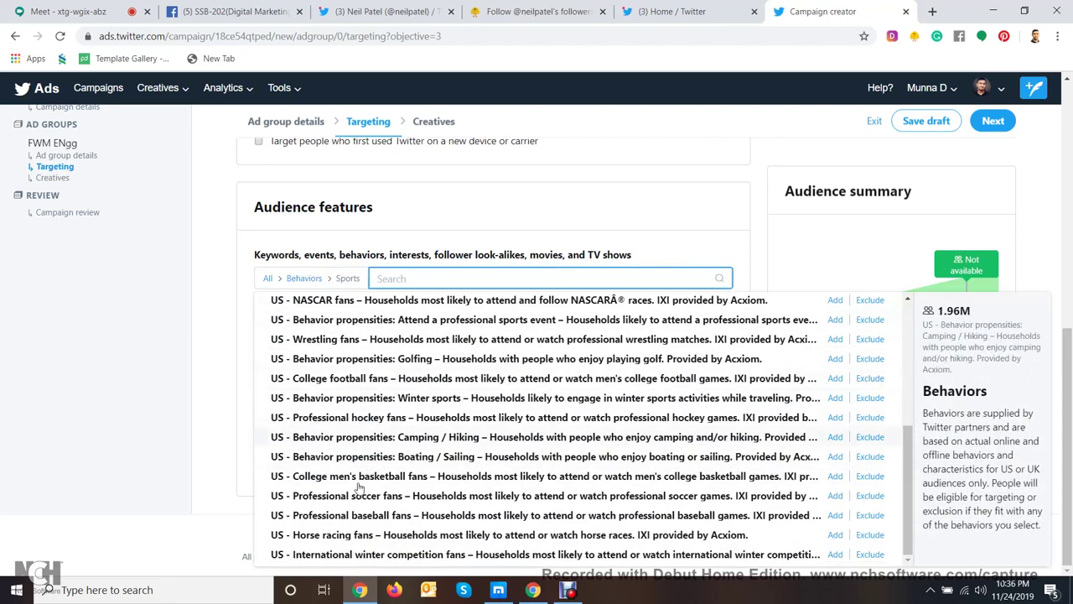
click(269, 278)
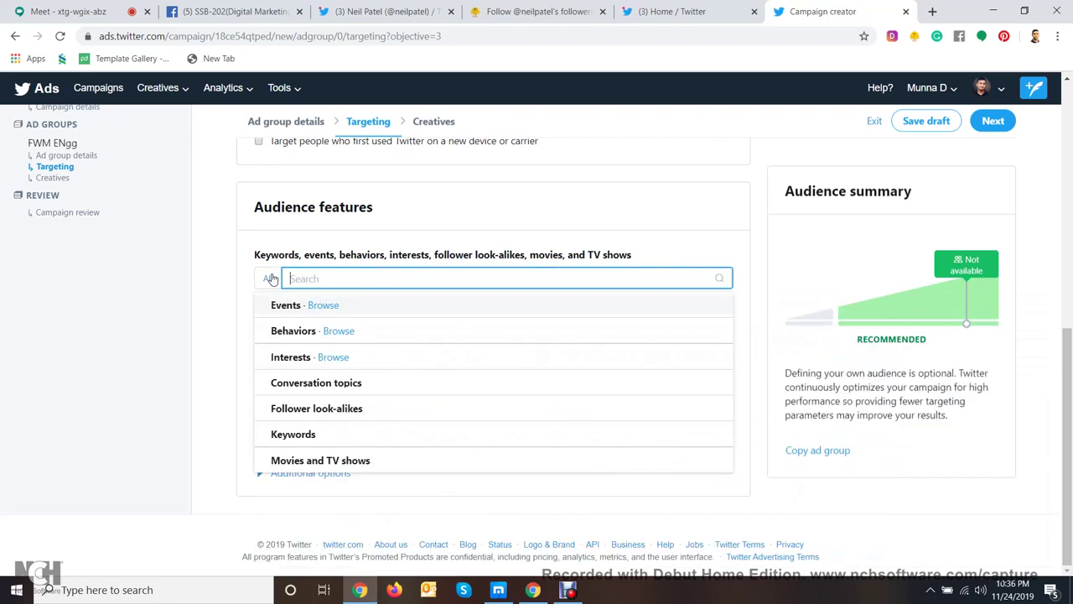
click(446, 212)
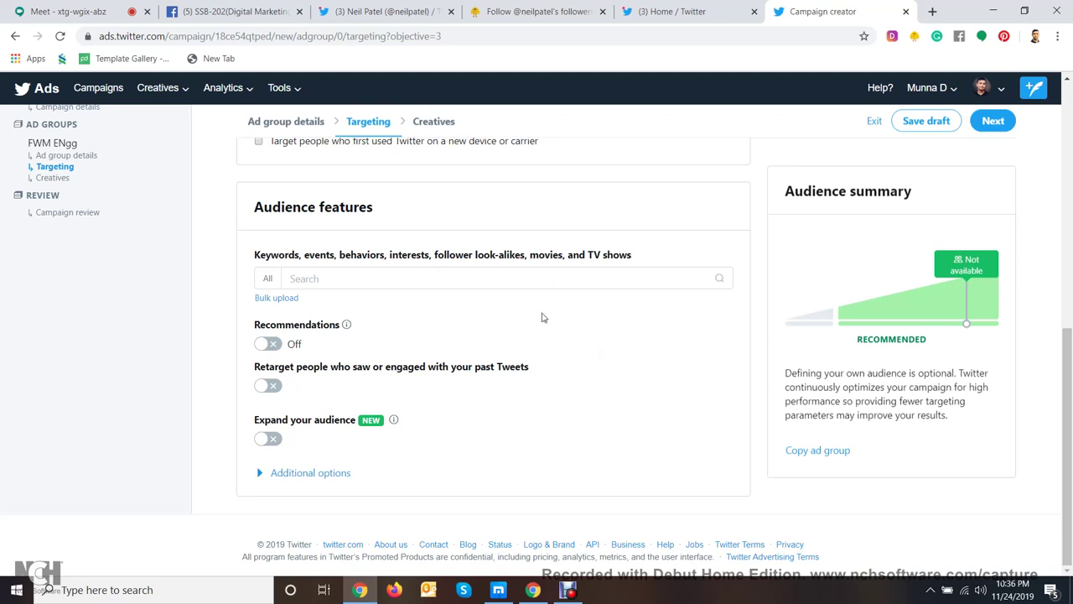
- Proceed to the ad group's creatives and select the newest organic tweet, beginning "Hello there, I am here for full-time #socialmediamanager"
scroll(542, 316, up, 5)
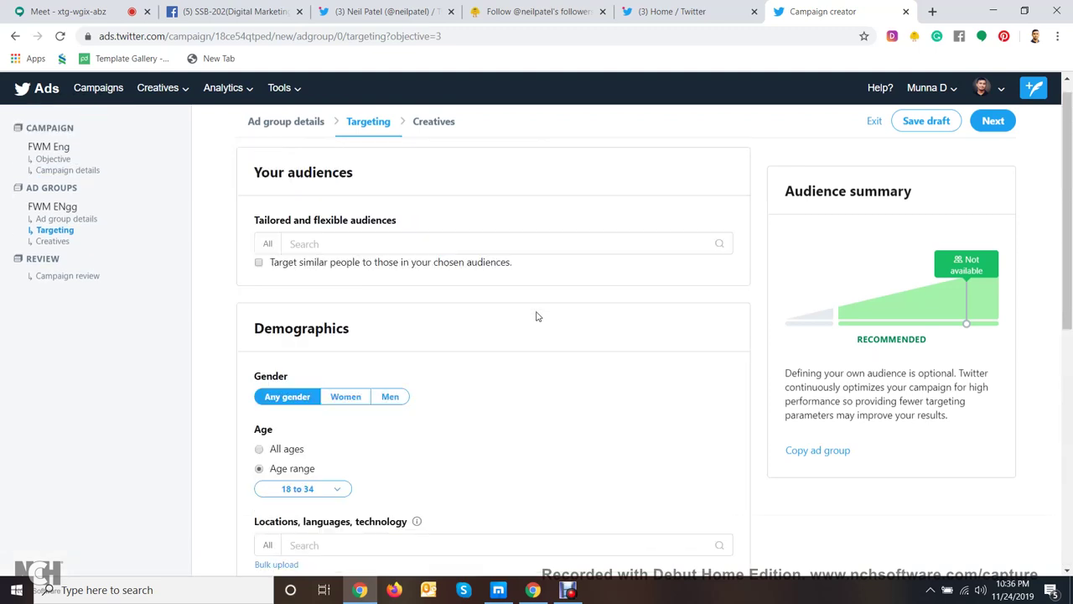
click(991, 124)
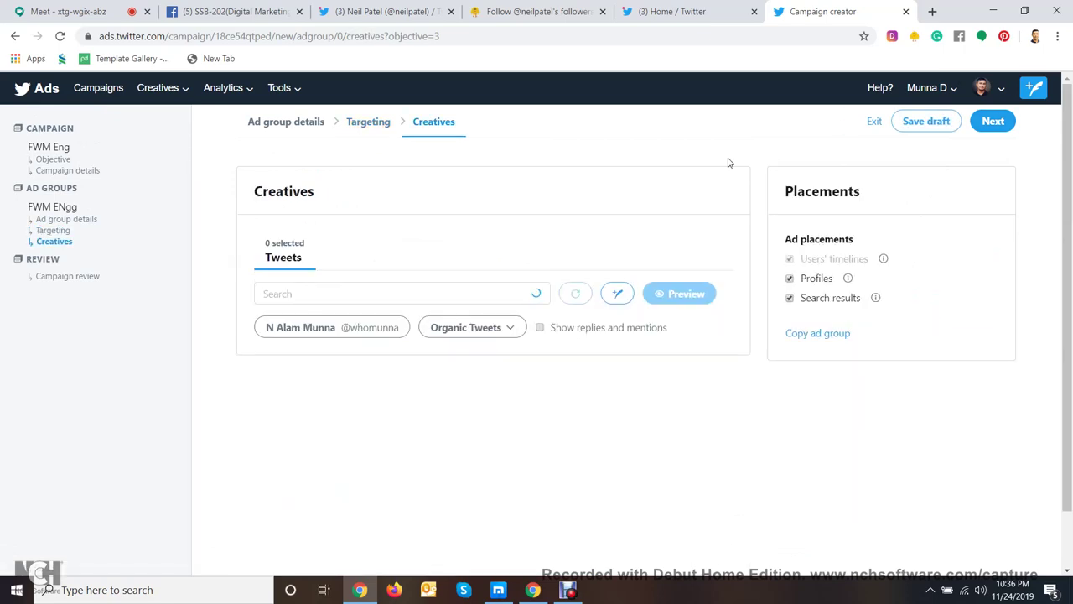
scroll(702, 207, down, 1)
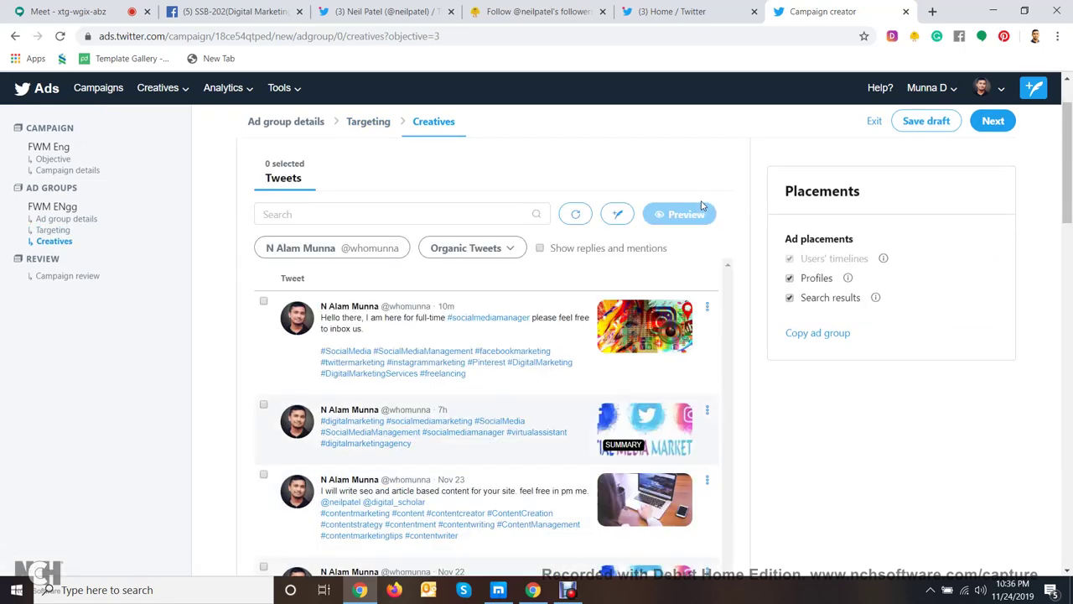
scroll(703, 207, down, 1)
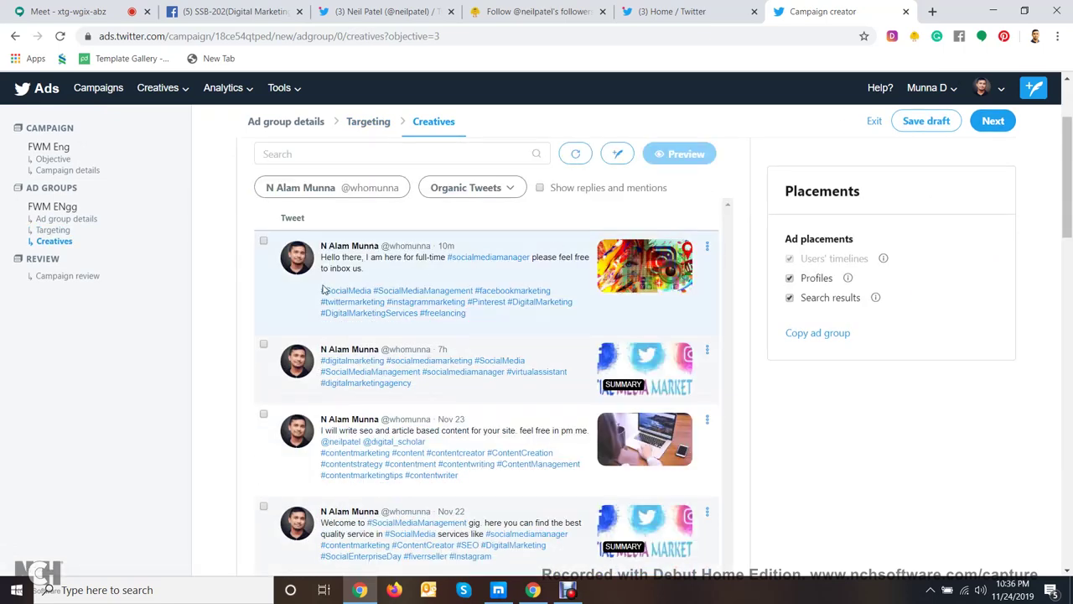
click(264, 241)
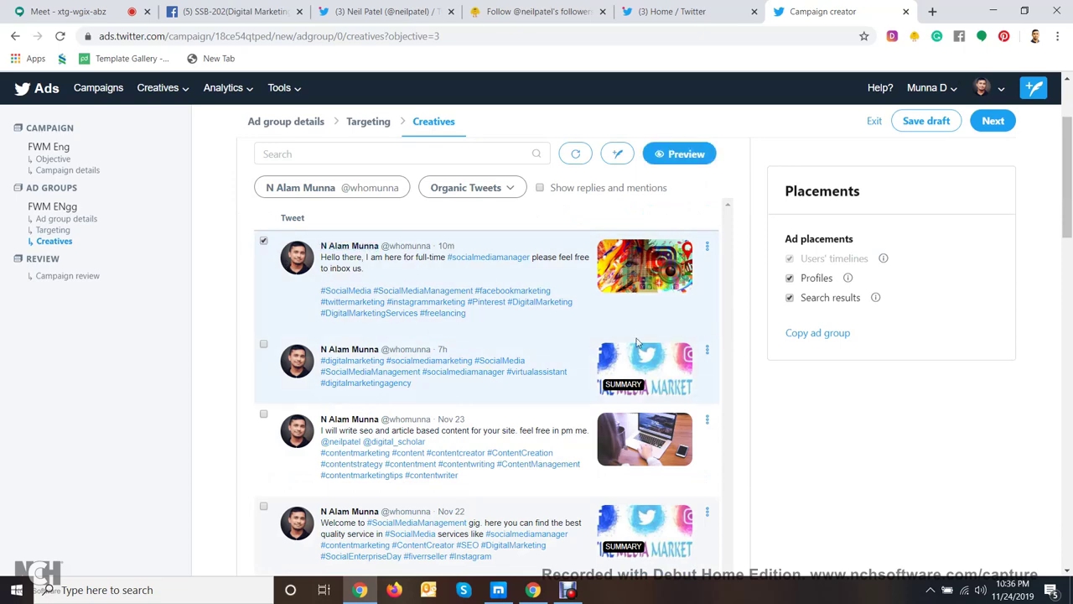
- Preview the selected tweet in its web, Android and iOS versions and remove it from the ad group's selected creatives
scroll(654, 316, up, 2)
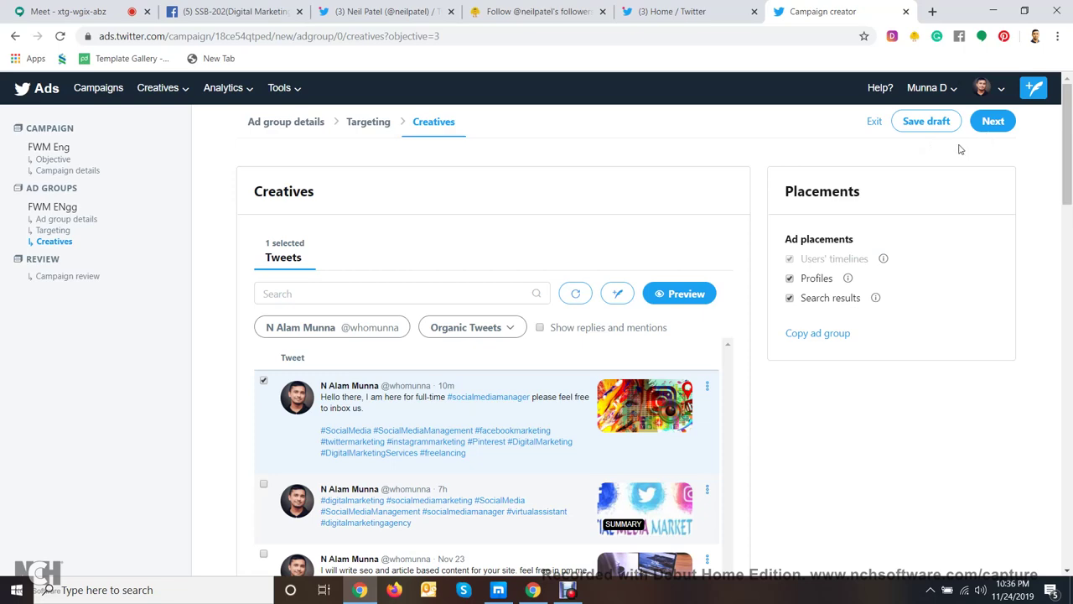
click(705, 309)
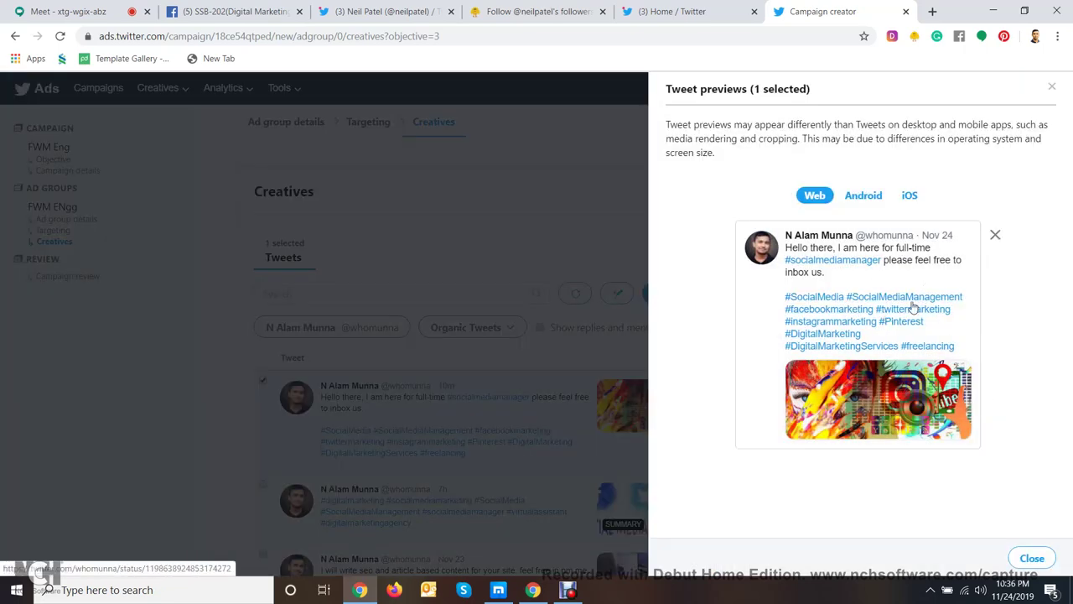
click(845, 201)
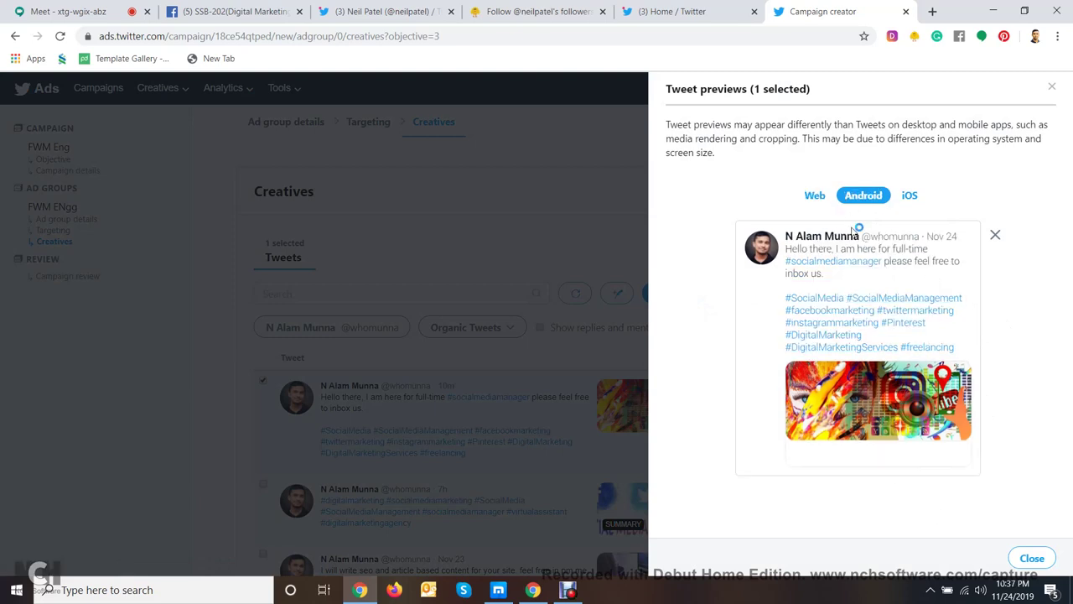
click(910, 196)
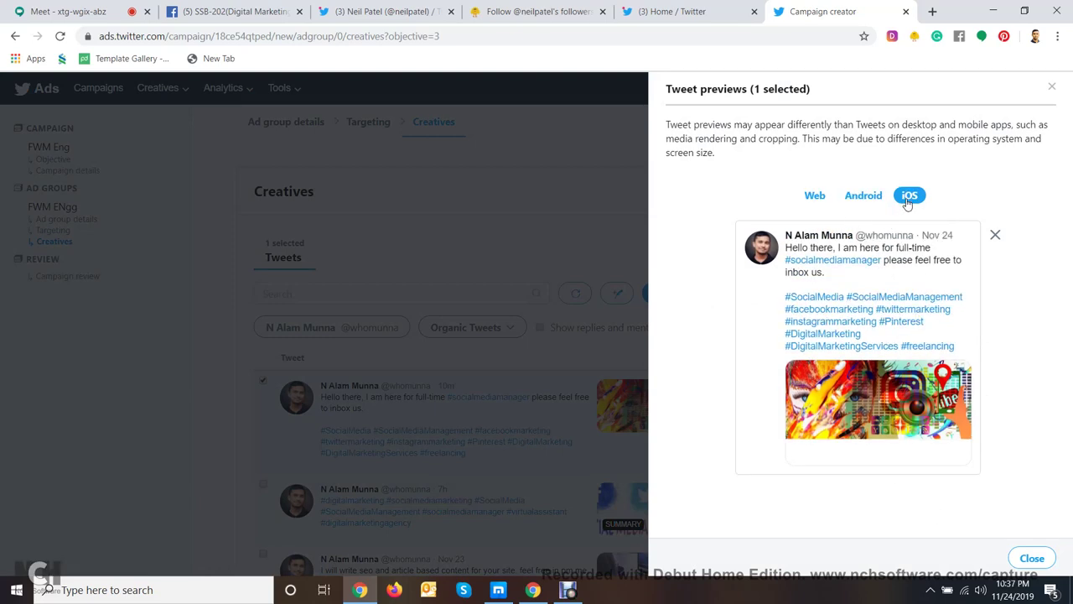
click(996, 235)
click(611, 224)
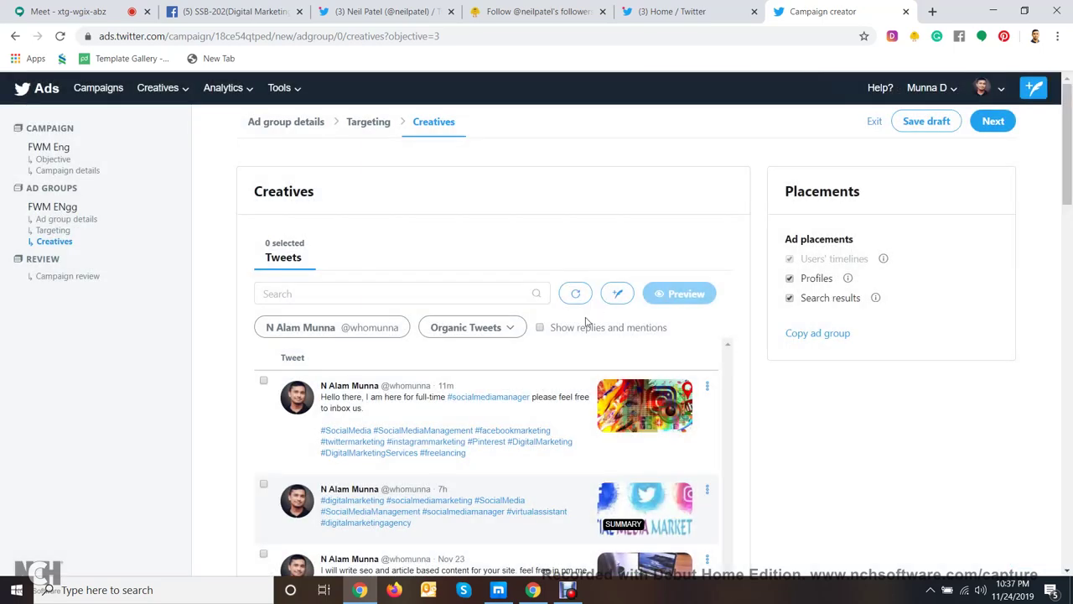
- Proceed to the campaign review and read through the campaign details and the FWM ENgg ad group's details and targeting
click(991, 126)
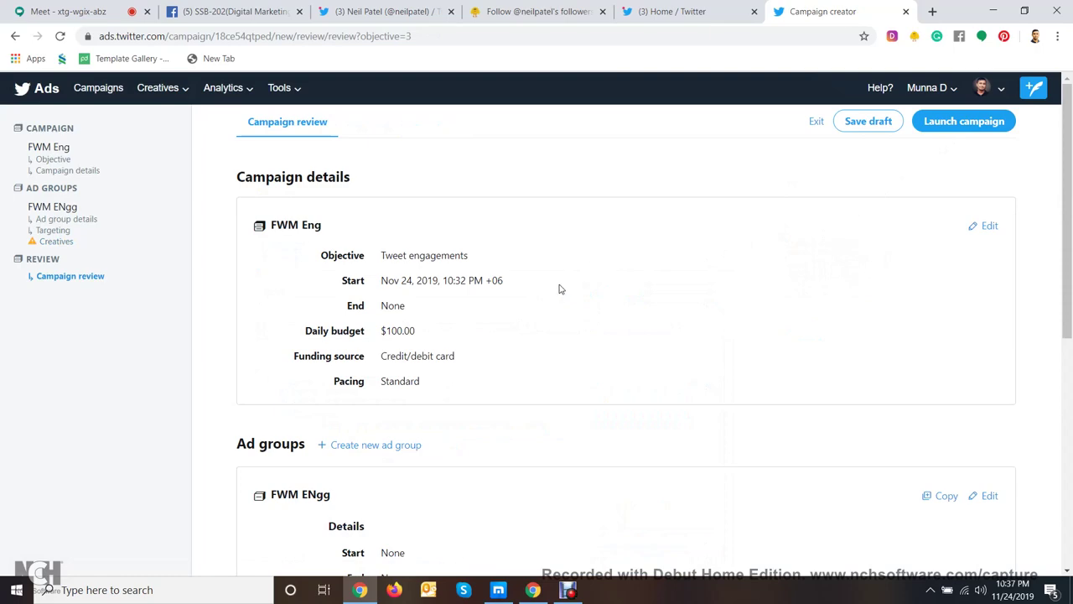
scroll(503, 276, down, 2)
scroll(403, 329, up, 2)
scroll(457, 357, down, 5)
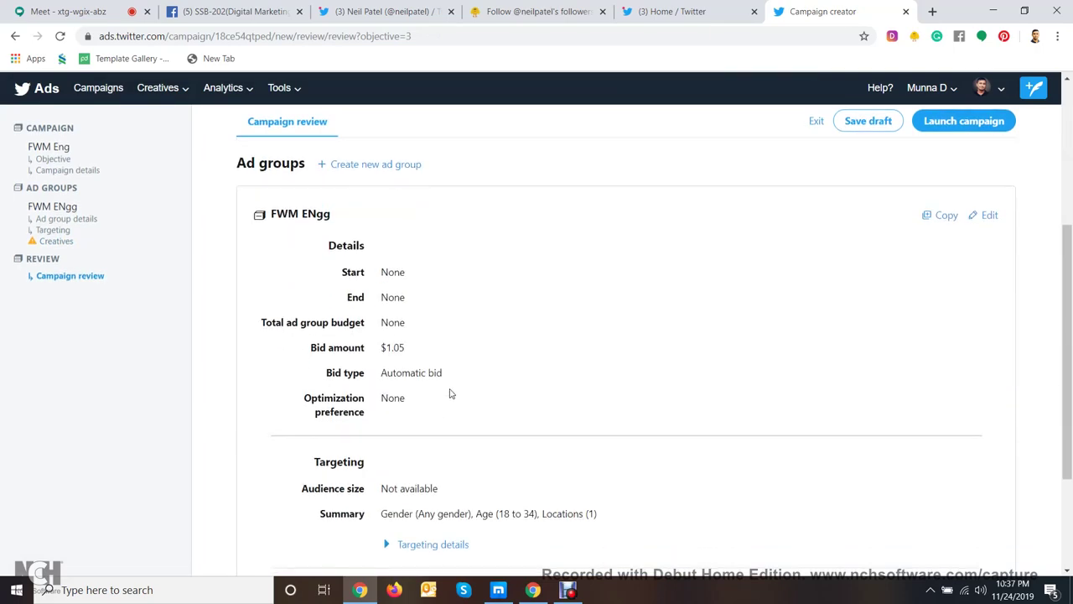
scroll(485, 461, up, 3)
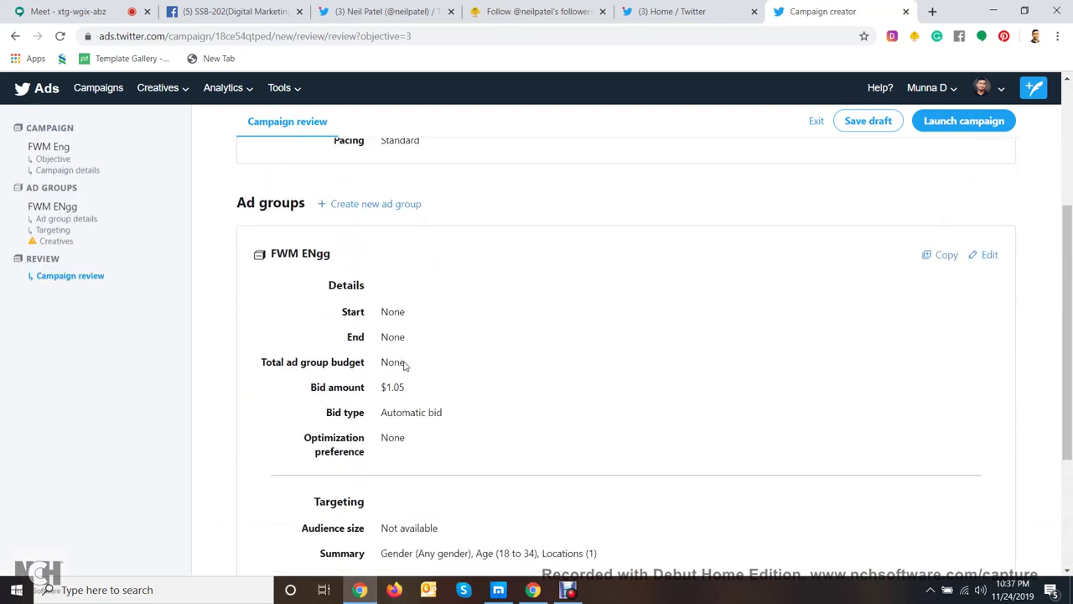
drag(391, 309, 378, 310)
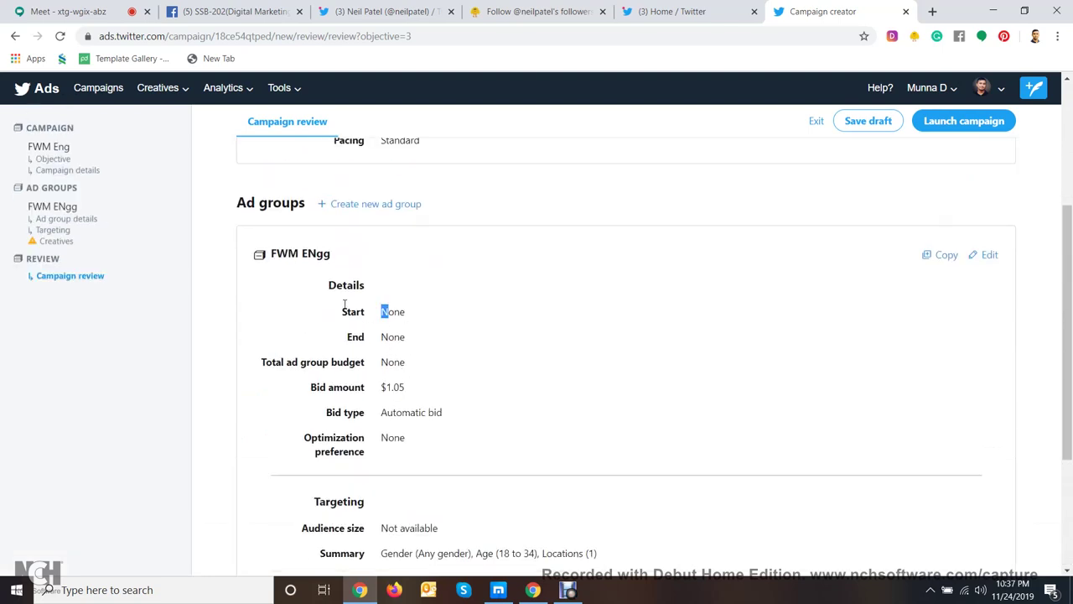
- Return to the FWM ENgg ad group details and set the total ad group budget to 70.60 USD
click(67, 229)
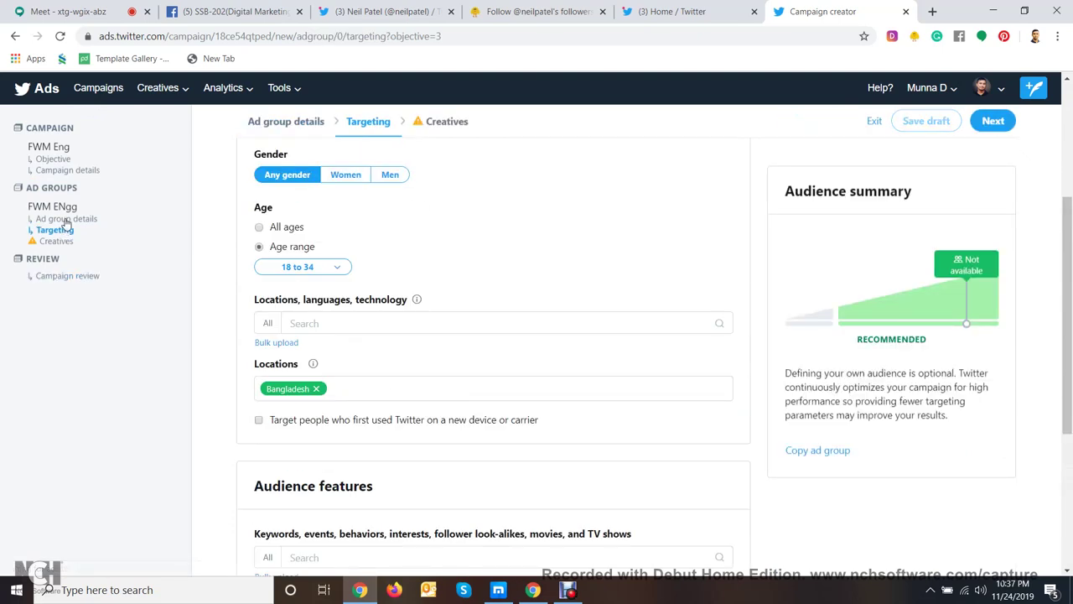
click(66, 219)
click(352, 315)
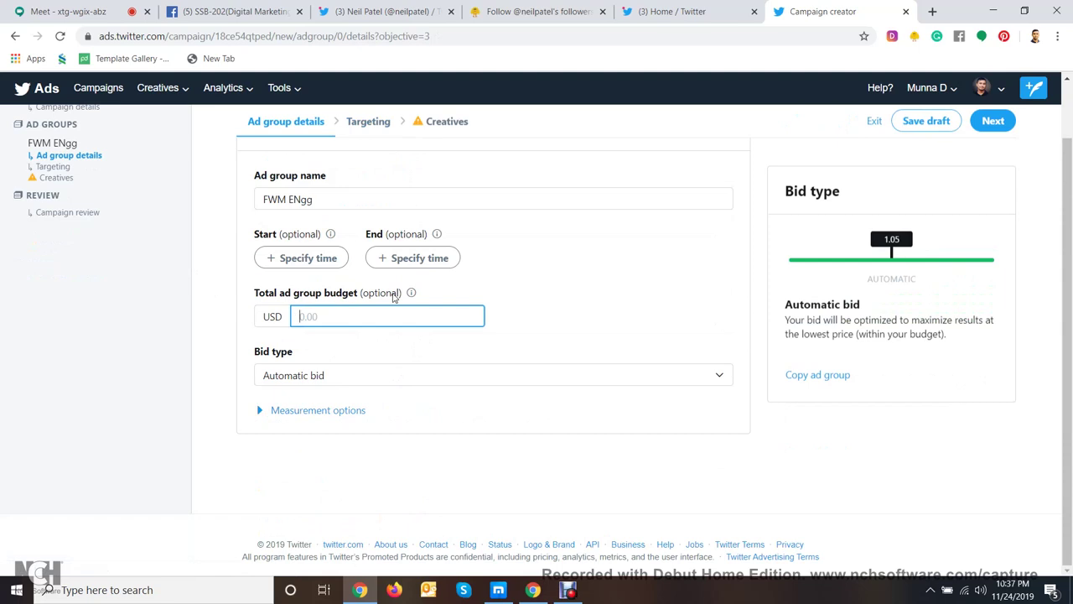
text(70.60)
- Schedule the ad group to start on 2019-11-24 at 10:37pm and end on 2019-11-30 at 11:59pm
click(304, 264)
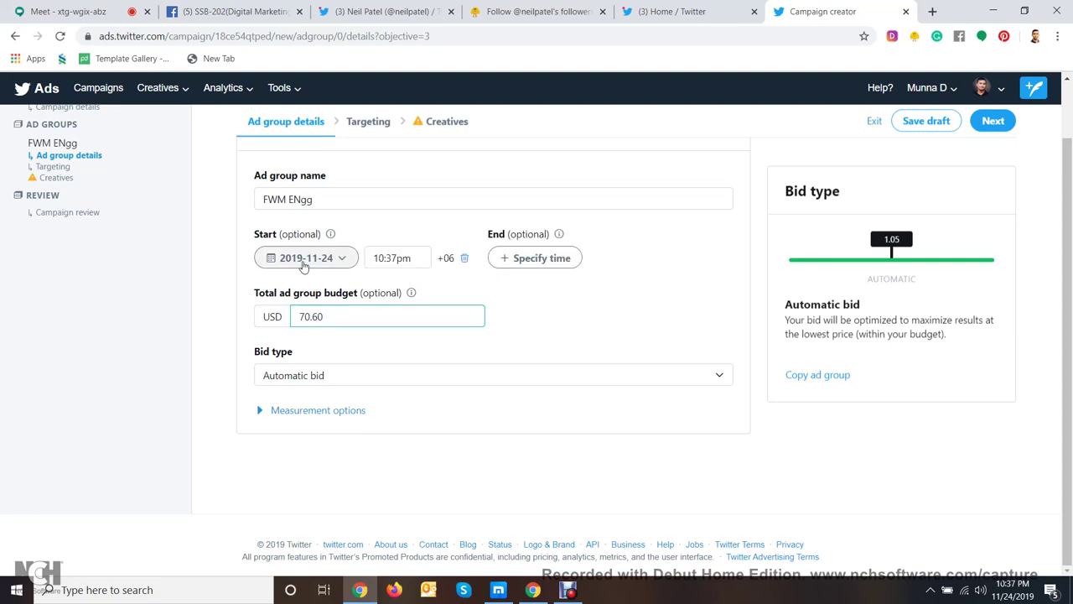
click(538, 262)
click(573, 261)
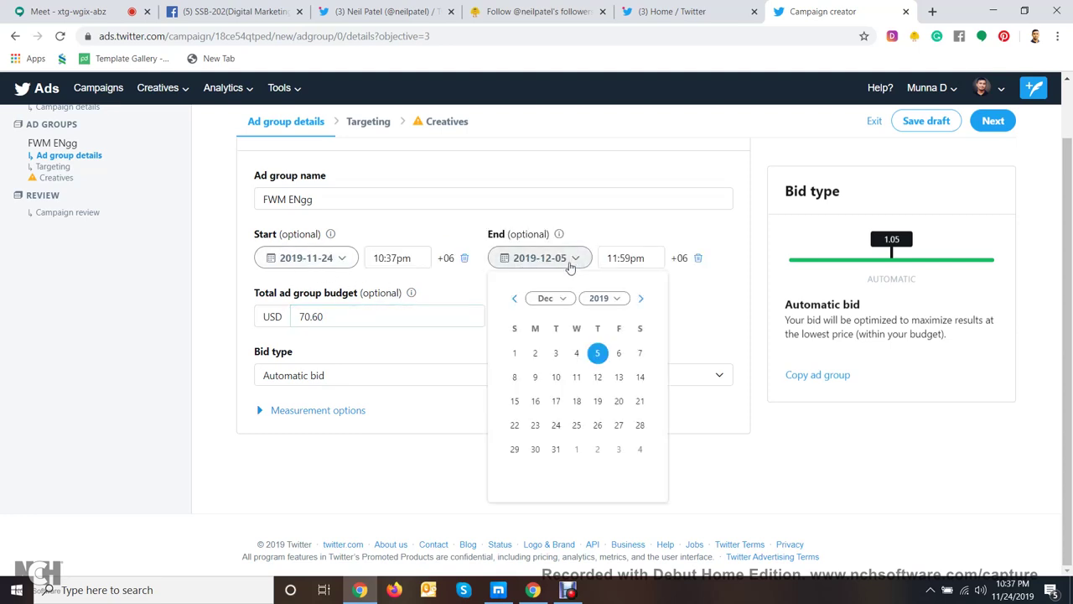
click(515, 299)
click(640, 449)
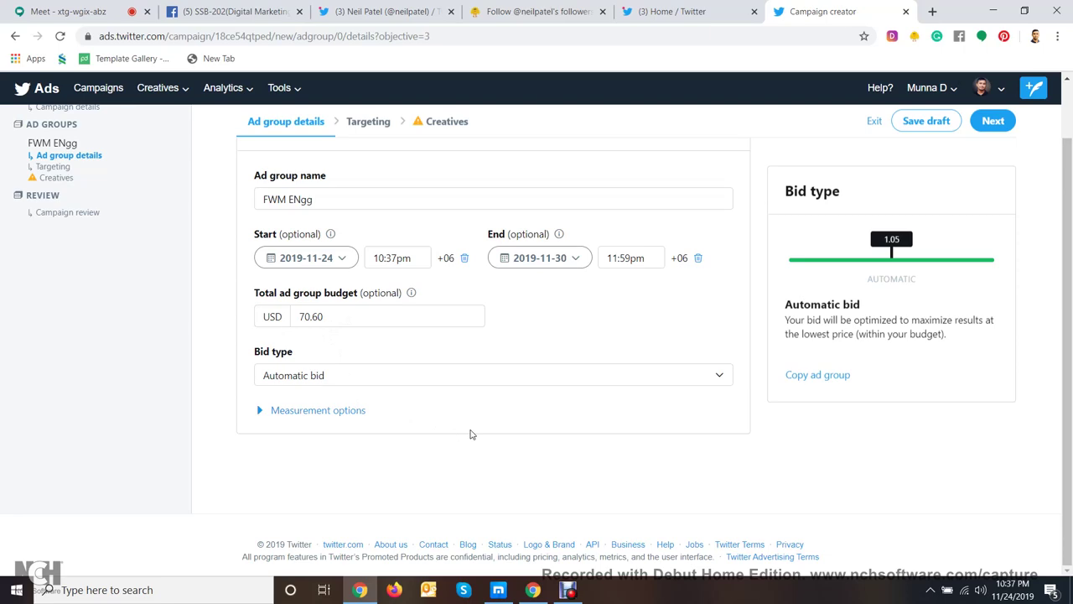
- Proceed to the ad group's targeting and look at the audience feature categories, including Keywords, returning to all categories
click(991, 123)
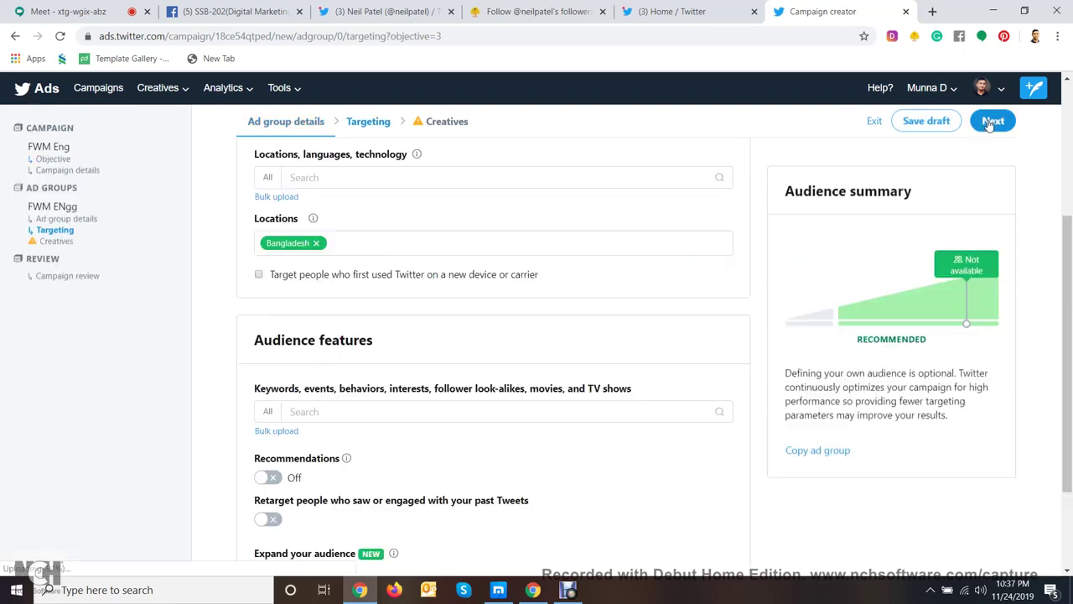
scroll(515, 333, down, 4)
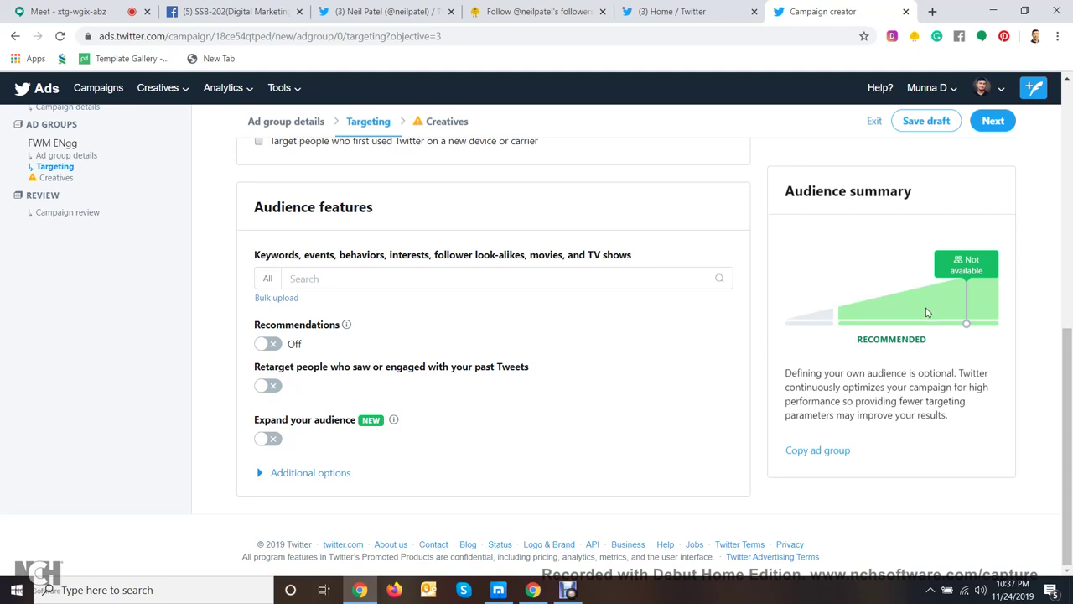
click(443, 280)
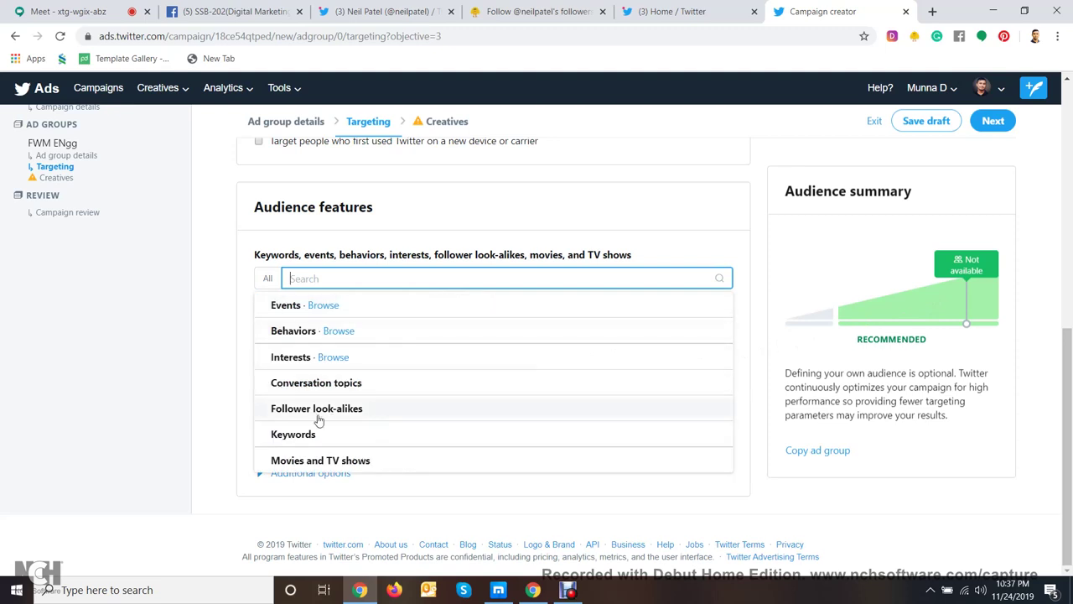
click(289, 437)
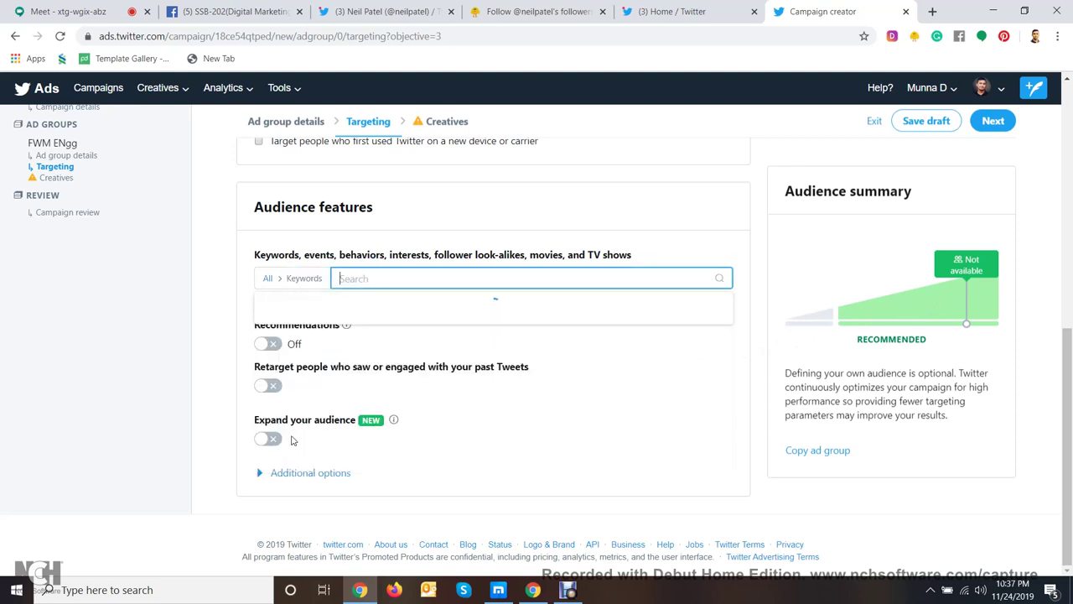
click(268, 279)
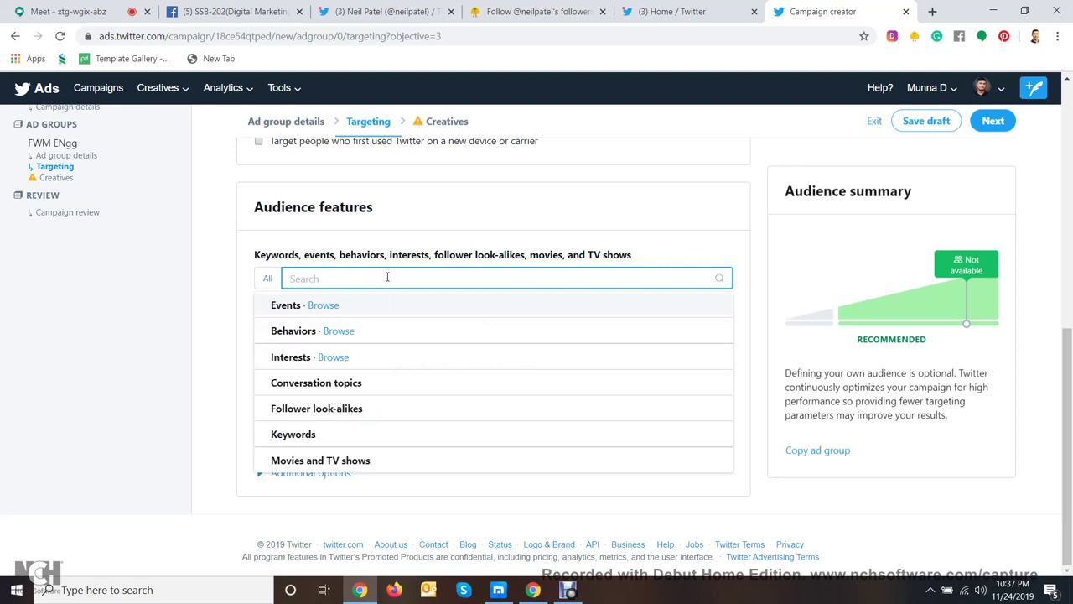
text(ban)
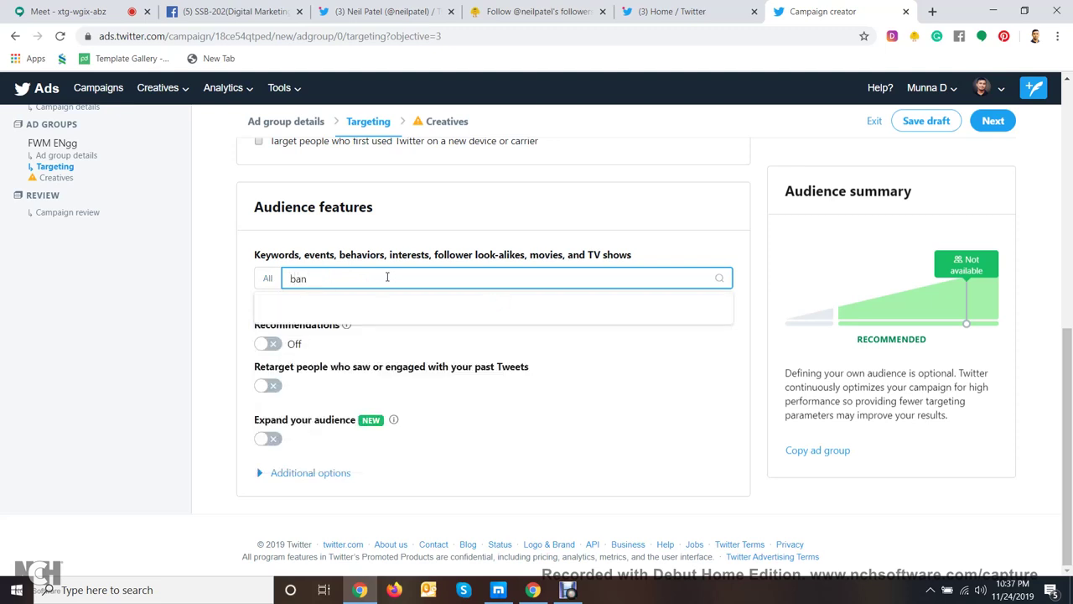
key(BackSpace)
key(BackSpace)
key(BackSpace)
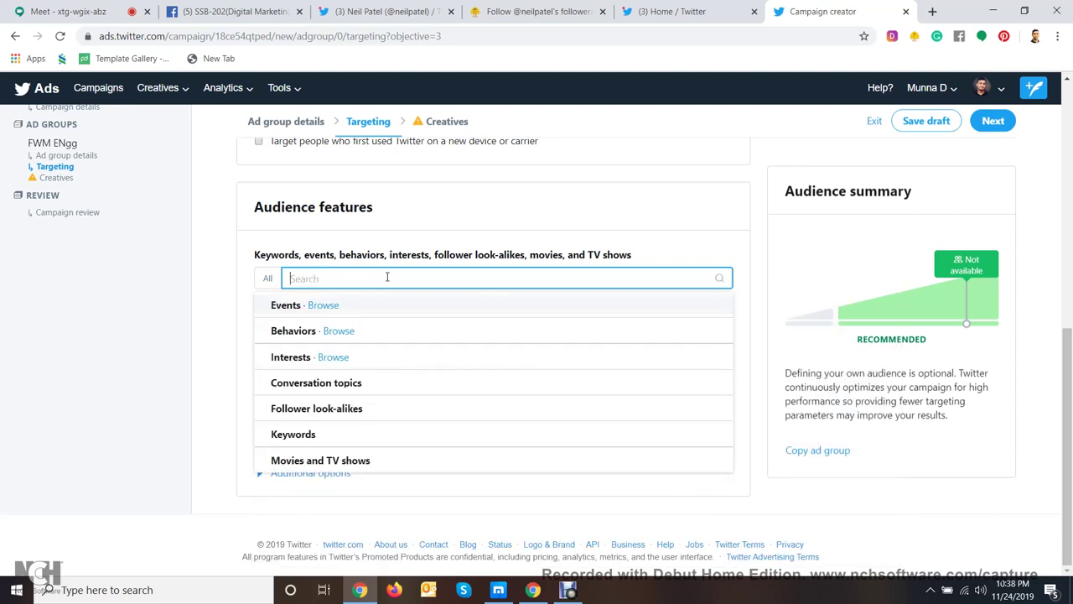
text(Bangl)
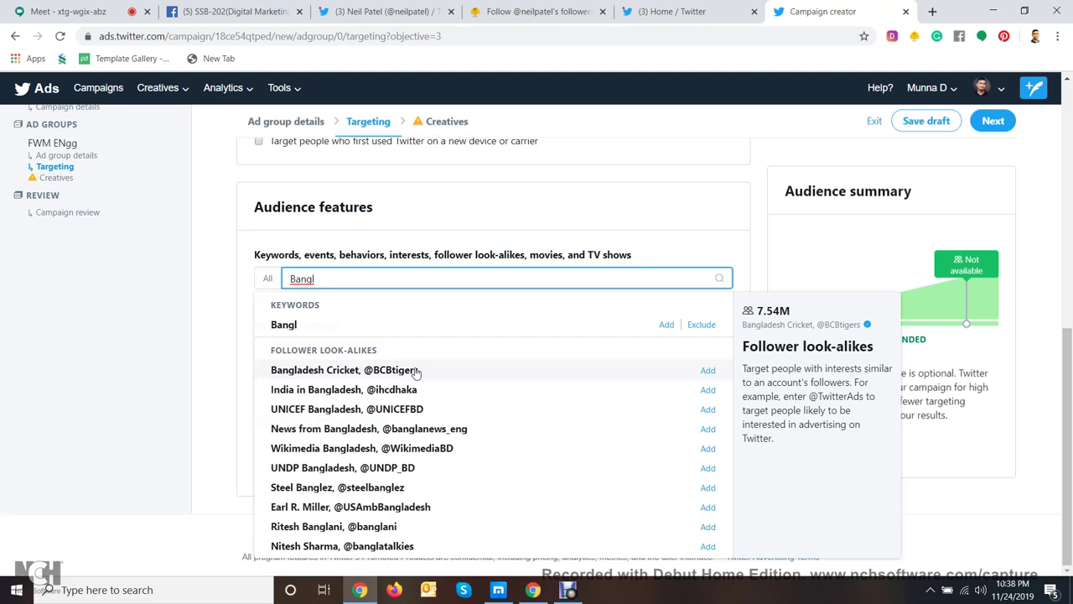
click(708, 369)
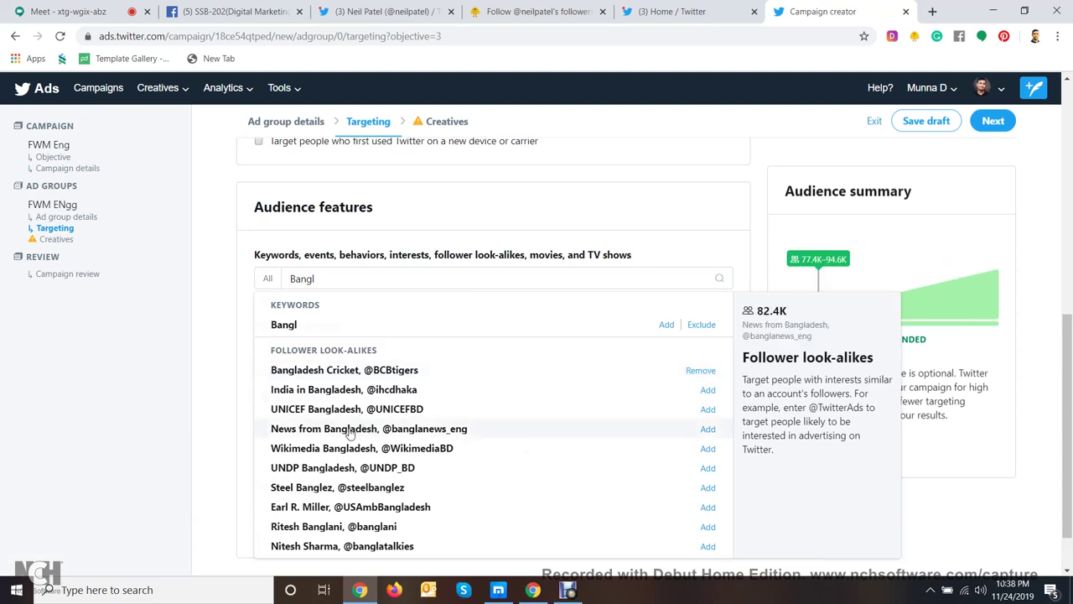
click(709, 411)
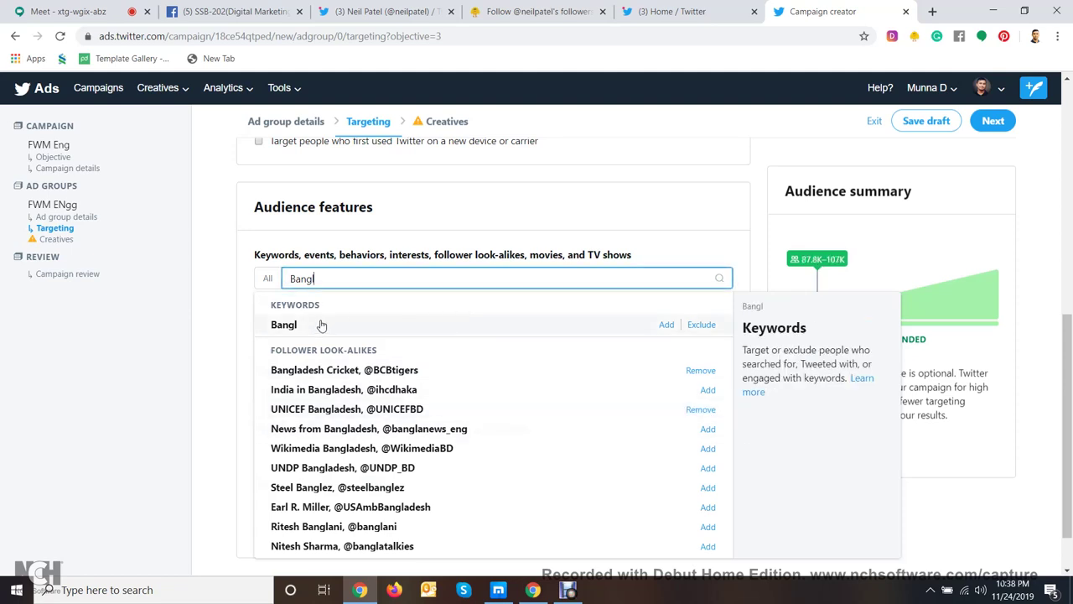
- Replace the audience feature search with "Zunaid Ahmed Palak" and add it as a targeted keyword
key(BackSpace)
key(BackSpace)
key(BackSpace)
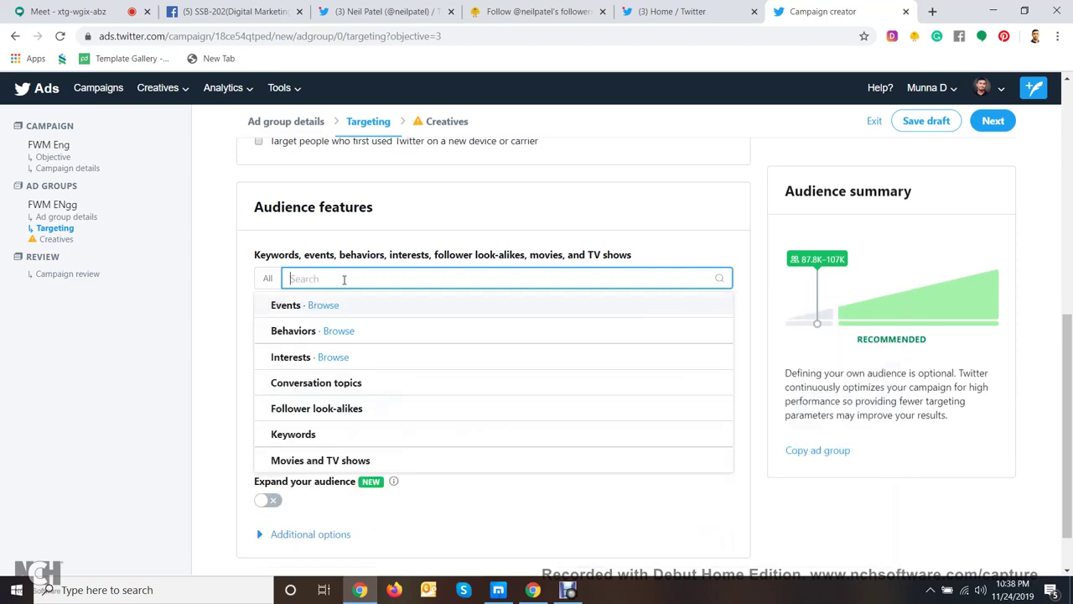
text(Zuna)
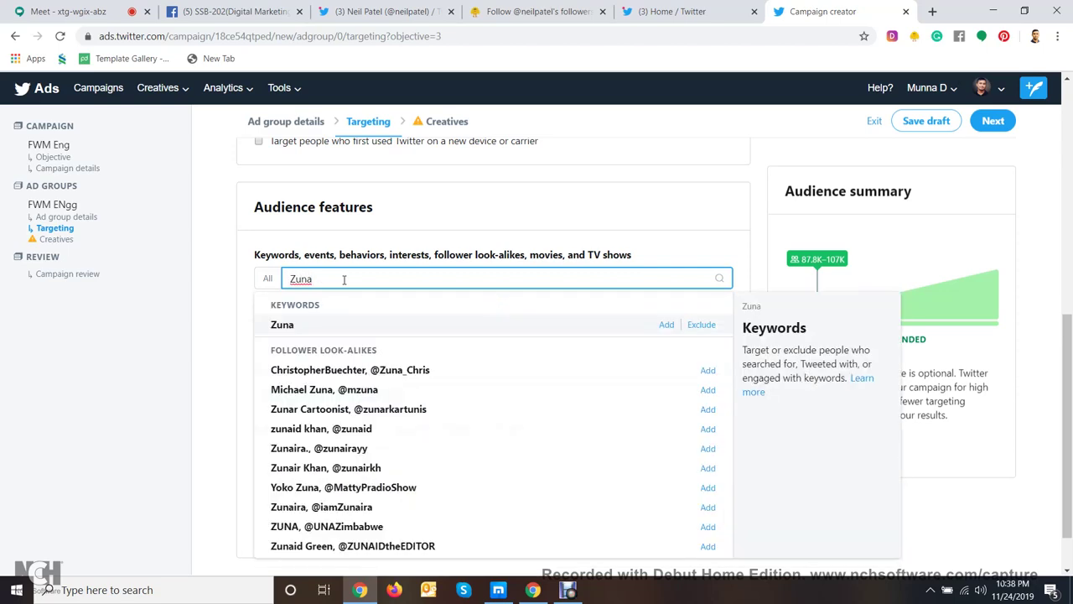
text(ied)
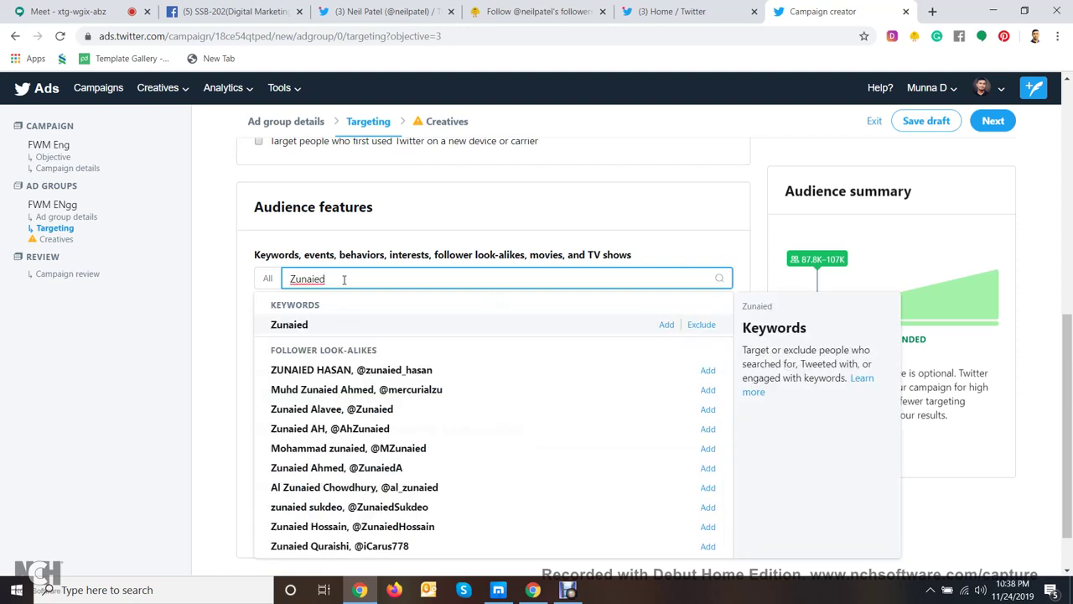
key(BackSpace)
key(BackSpace)
key(BackSpace)
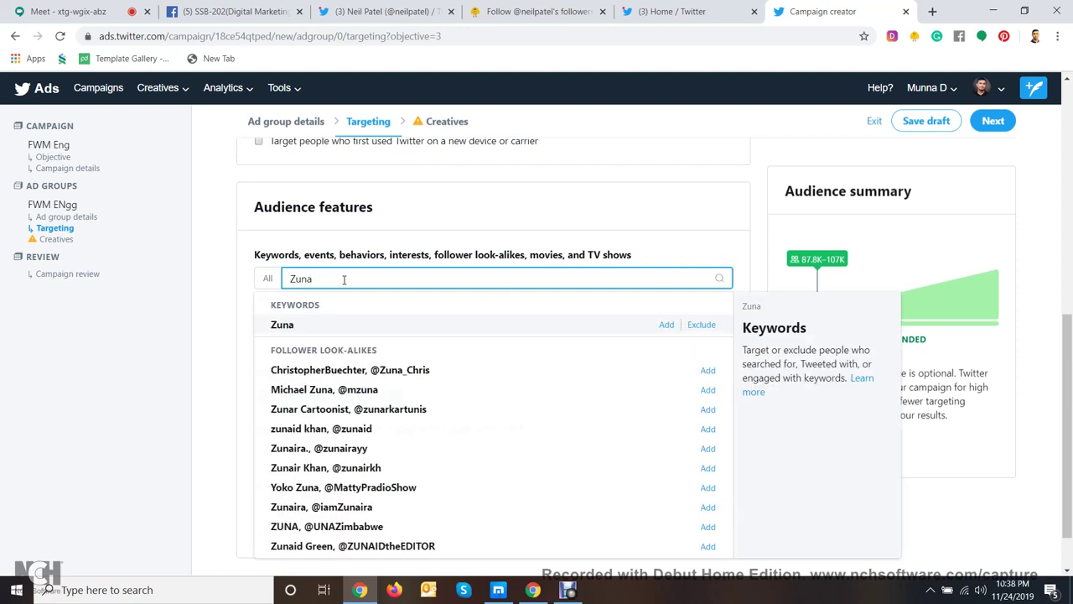
text(id)
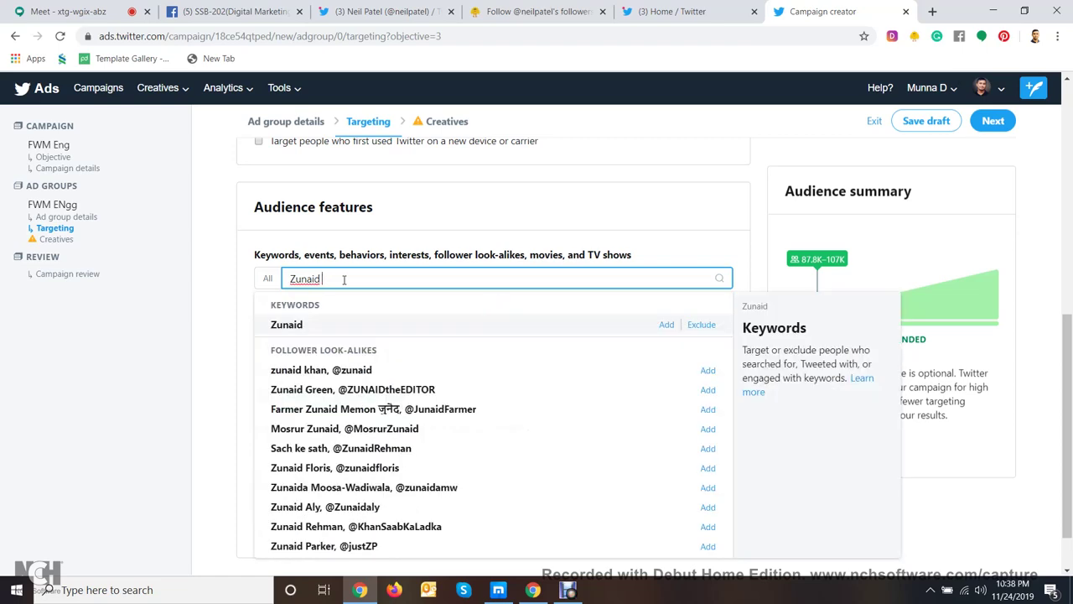
text( A)
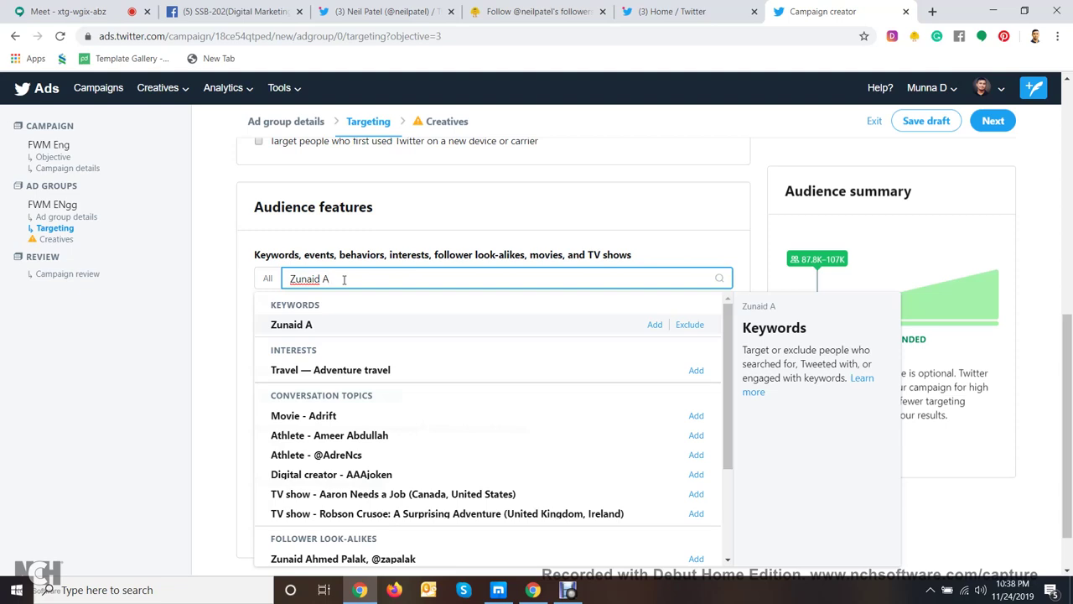
text(hm)
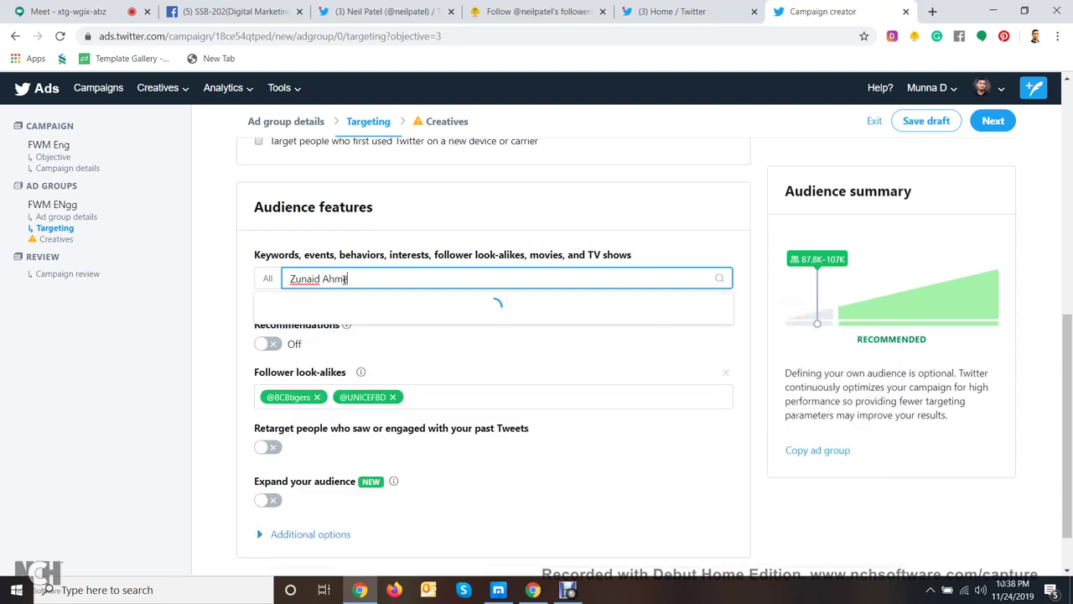
text(e)
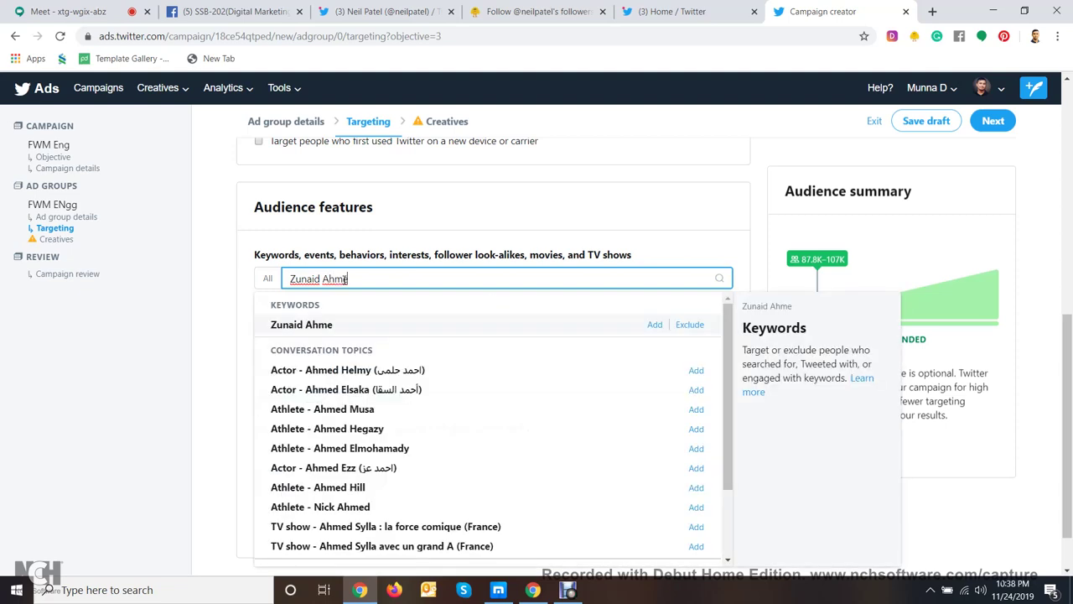
text(d)
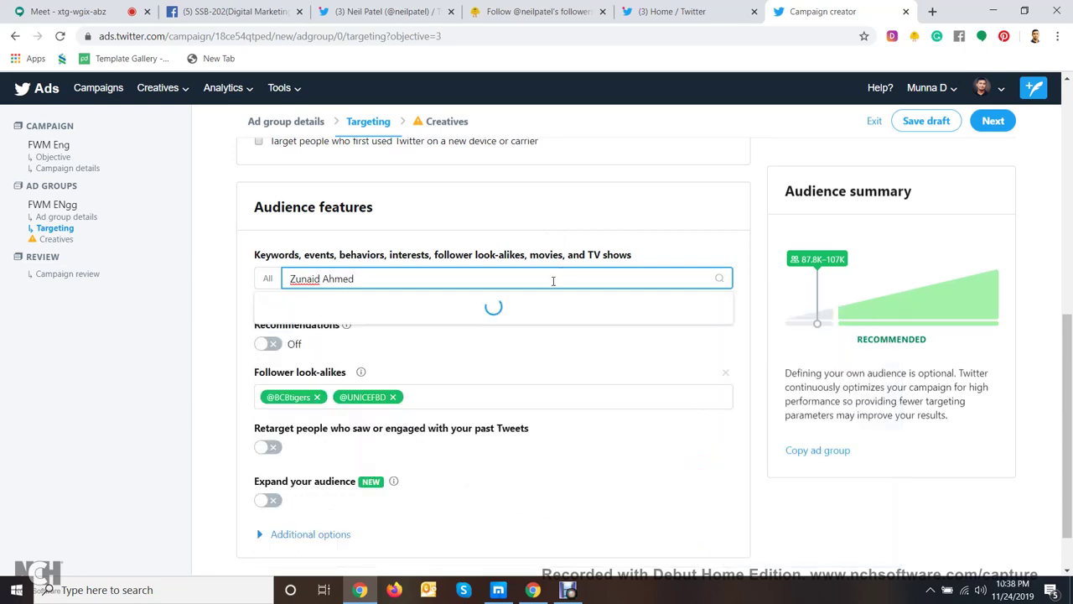
text( Palak)
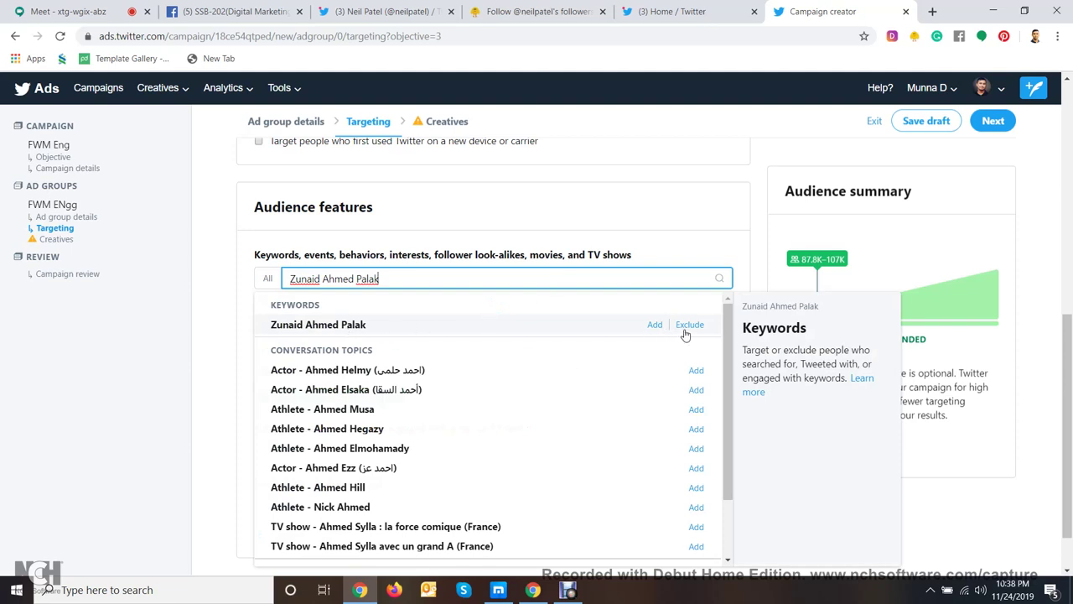
click(655, 325)
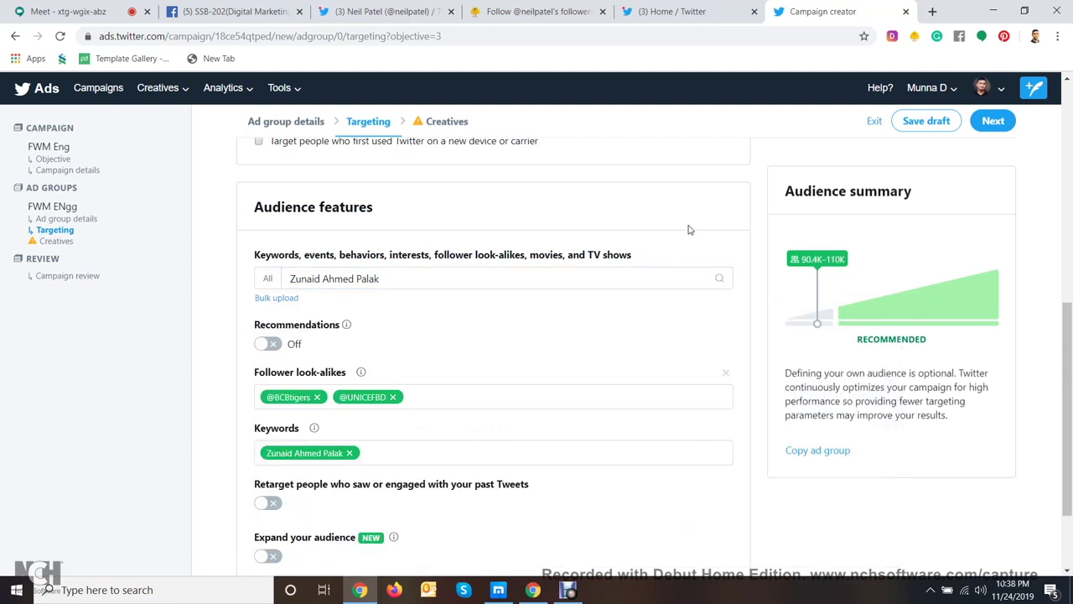
- Review the ad group's demographics and audience features, then proceed to its creatives
scroll(307, 419, down, 2)
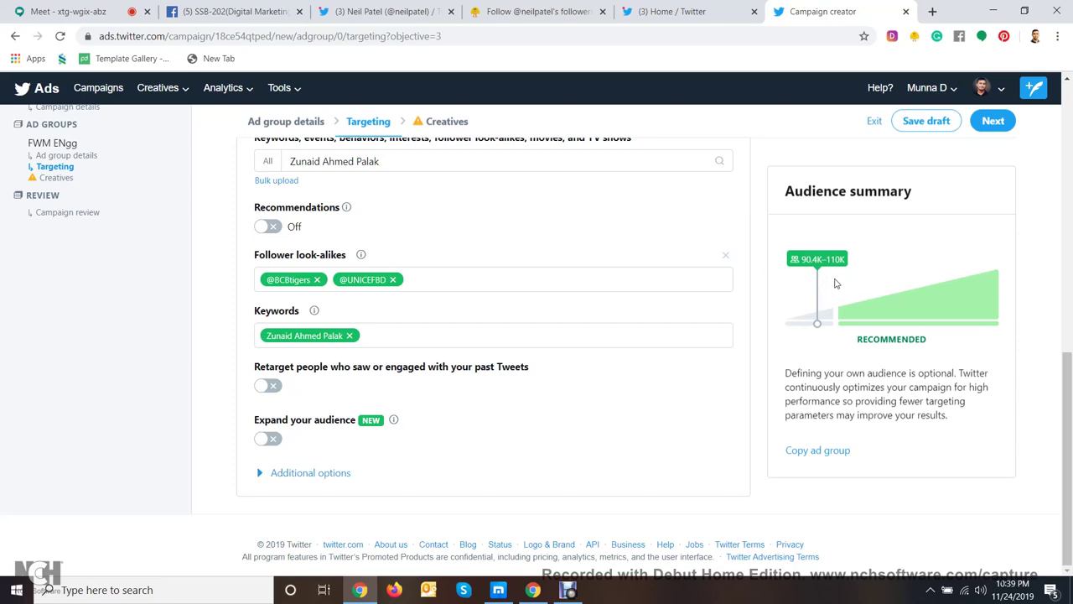
scroll(751, 384, up, 4)
scroll(745, 379, up, 2)
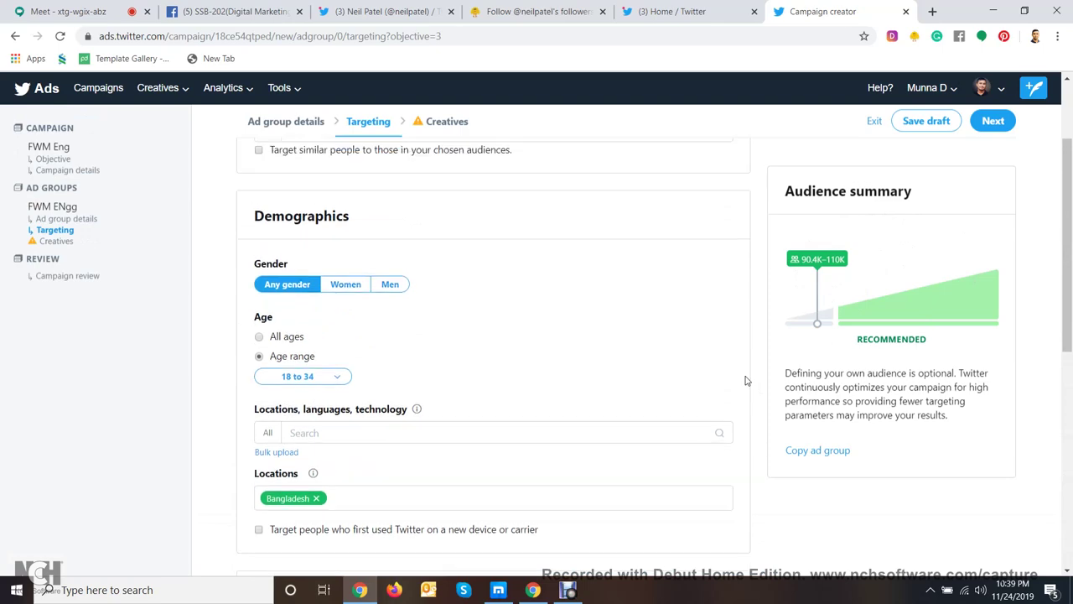
scroll(743, 379, down, 5)
scroll(741, 382, down, 3)
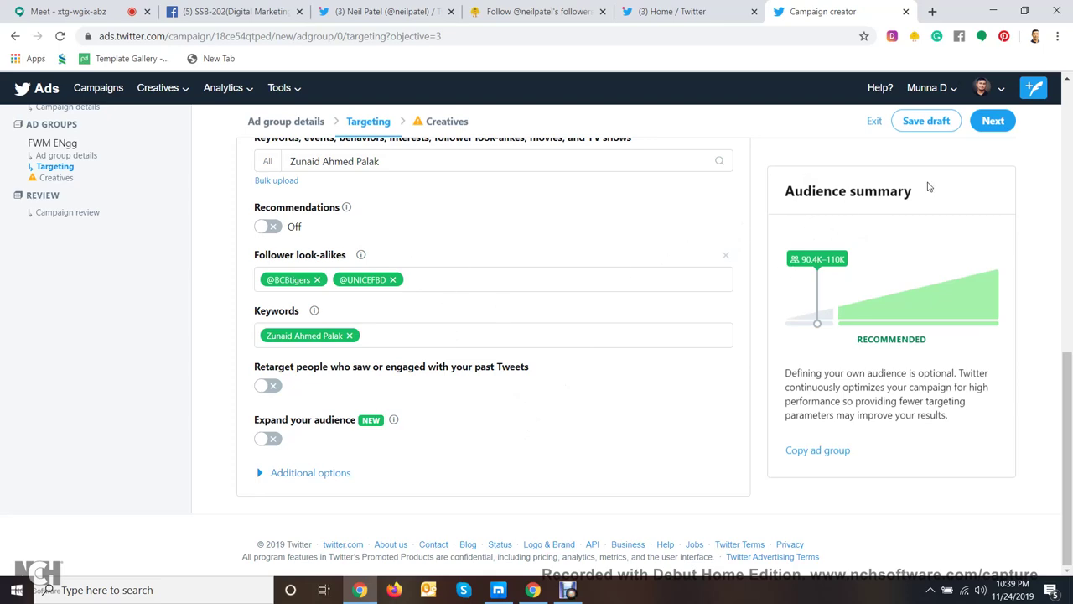
click(1007, 121)
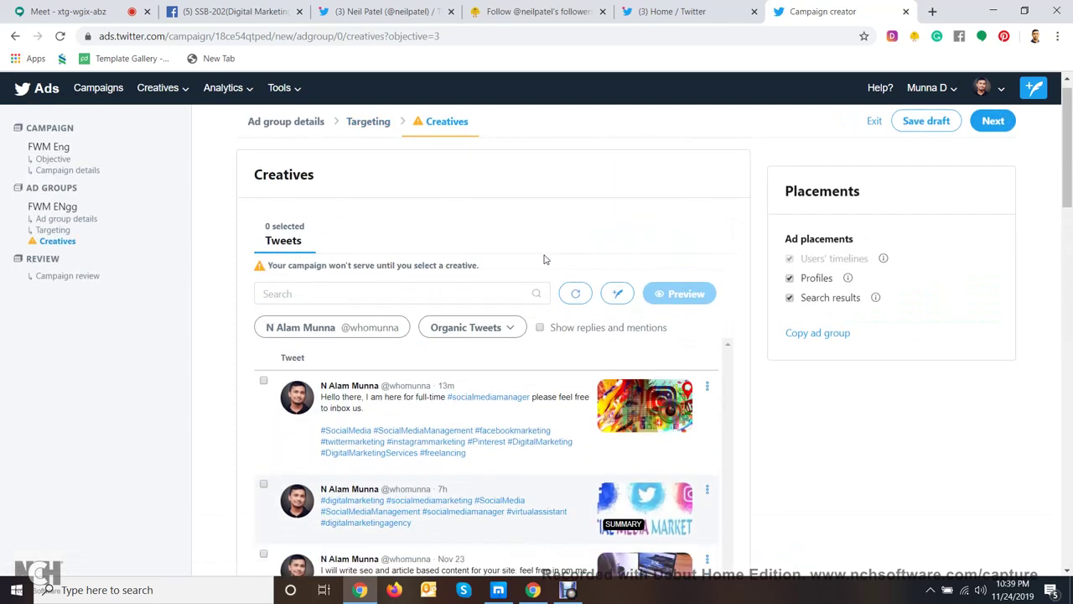
- Select the newest organic tweet, offering full-time social media manager services, as the ad creative and proceed to the campaign review
scroll(553, 227, down, 3)
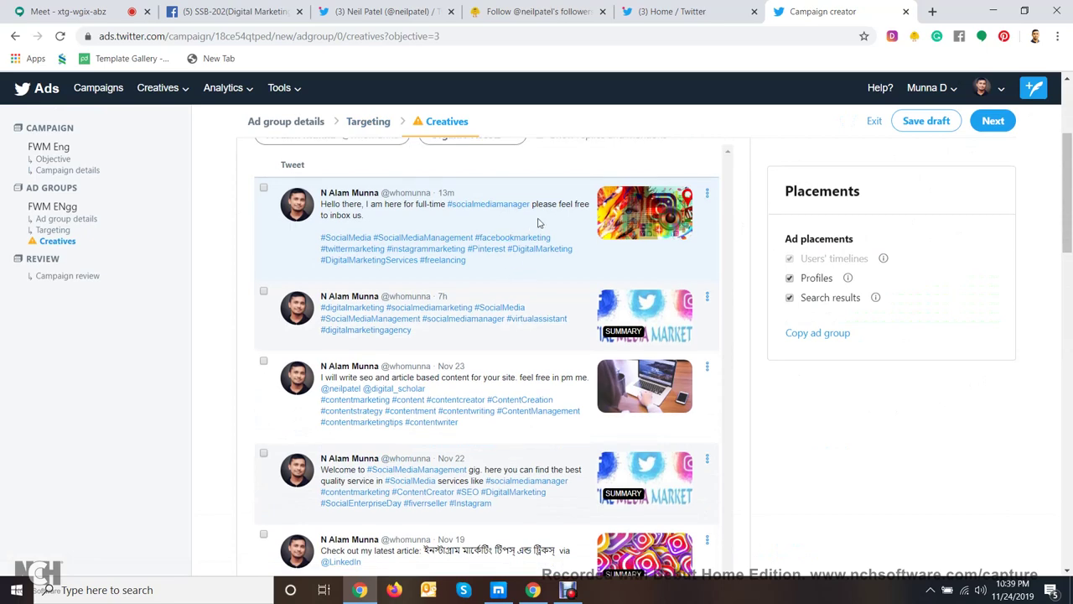
click(264, 188)
click(973, 124)
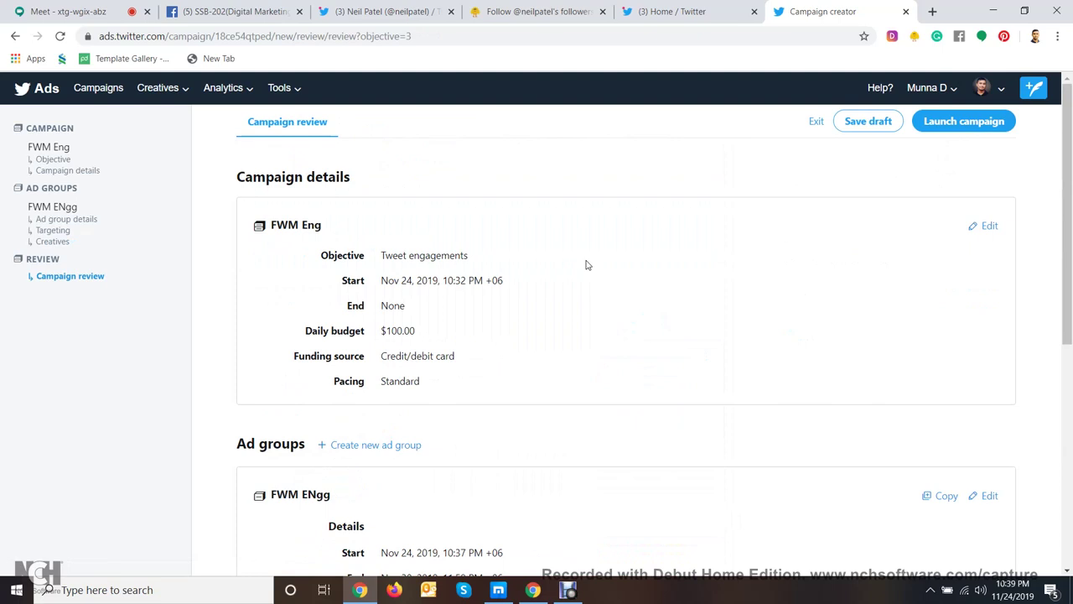
- Check the campaign details, ad group, targeting and creatives in the review, and launch the campaign
scroll(587, 265, down, 5)
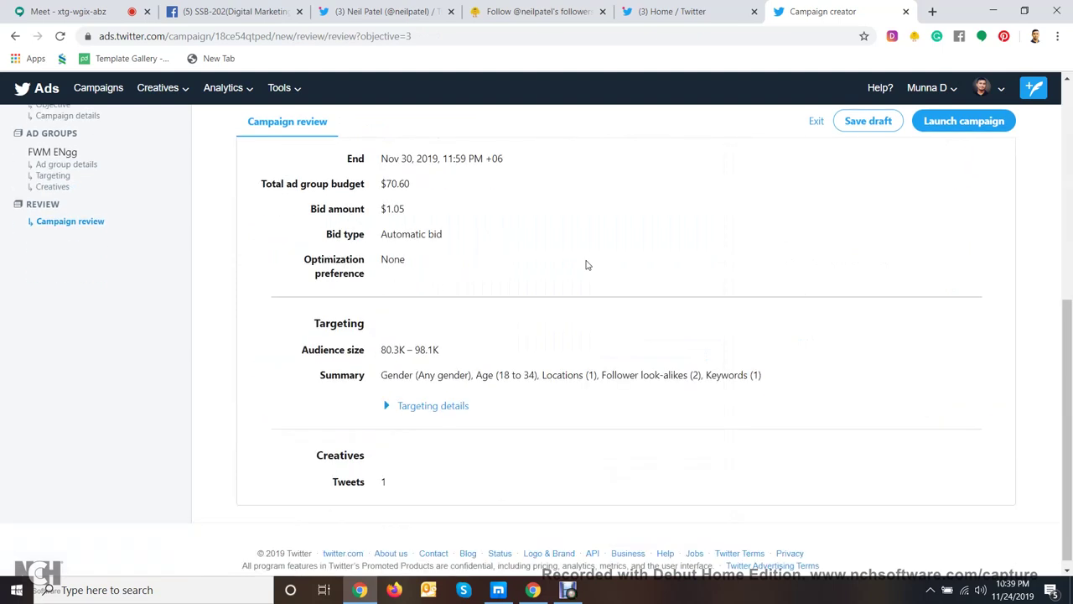
scroll(587, 265, down, 1)
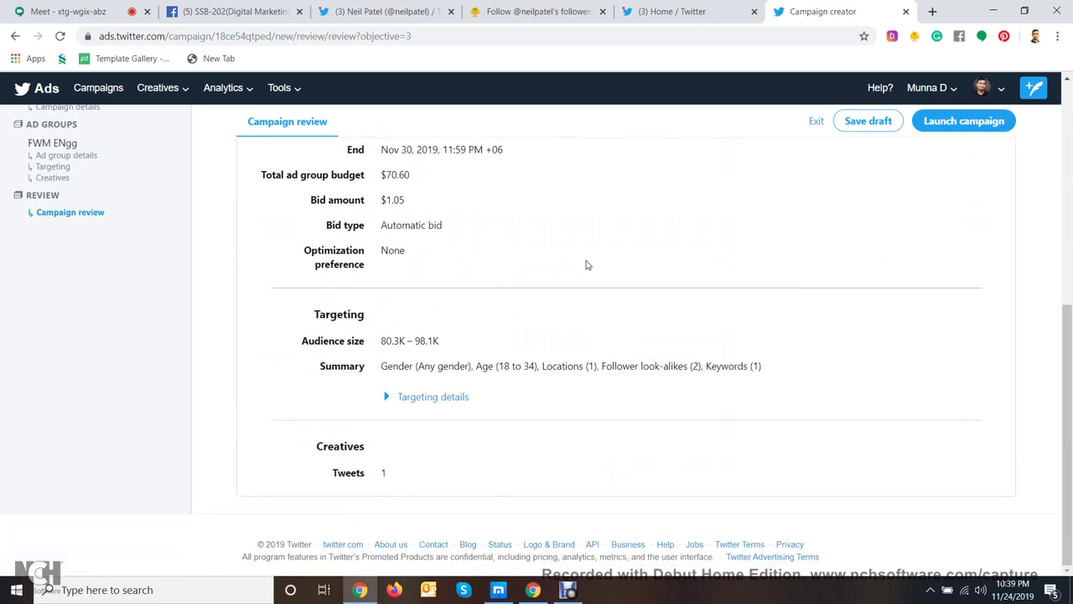
scroll(671, 266, up, 10)
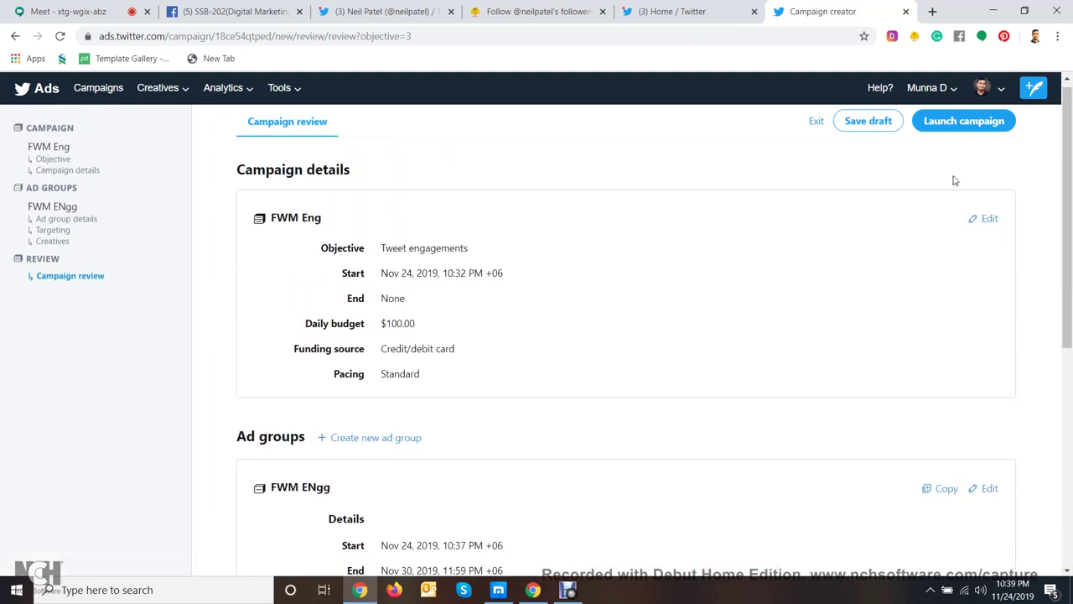
click(986, 122)
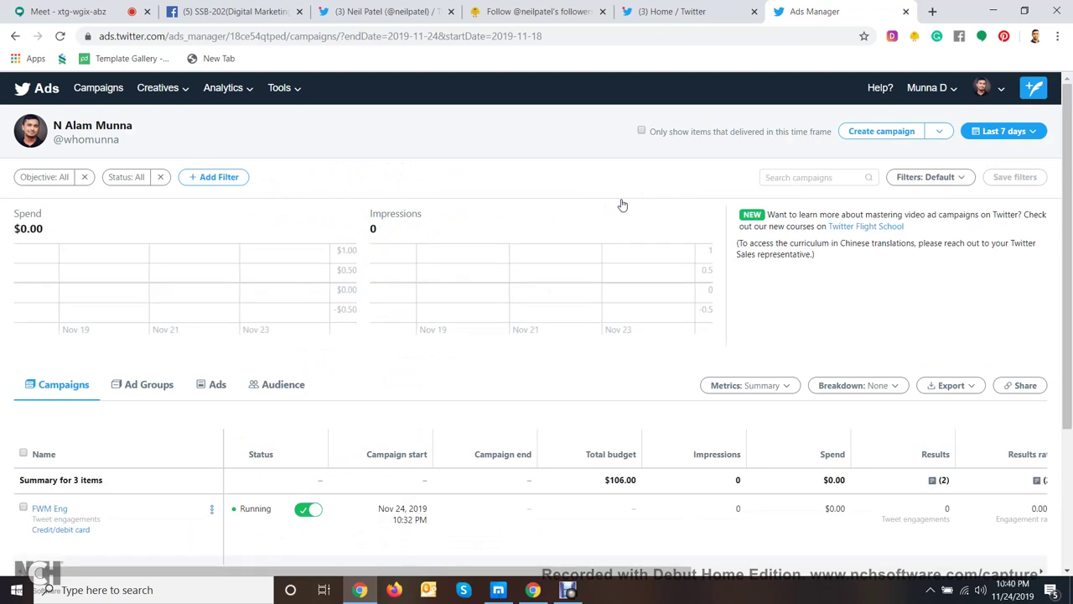
- Pause the running FWM Eng campaign in the campaigns list
scroll(623, 205, down, 3)
mouse_move(283, 316)
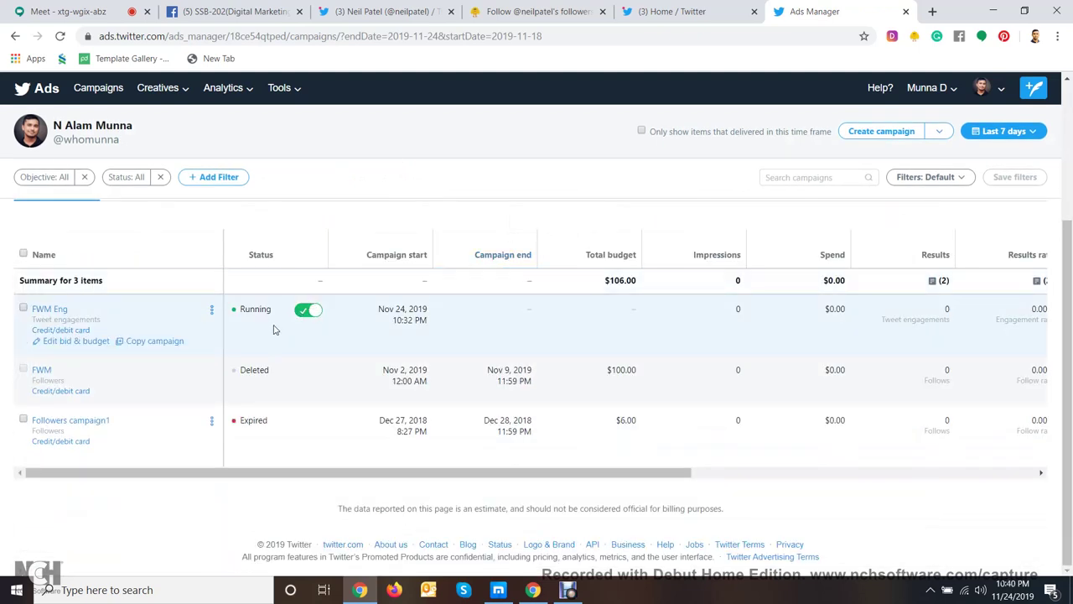
click(308, 313)
scroll(340, 335, up, 3)
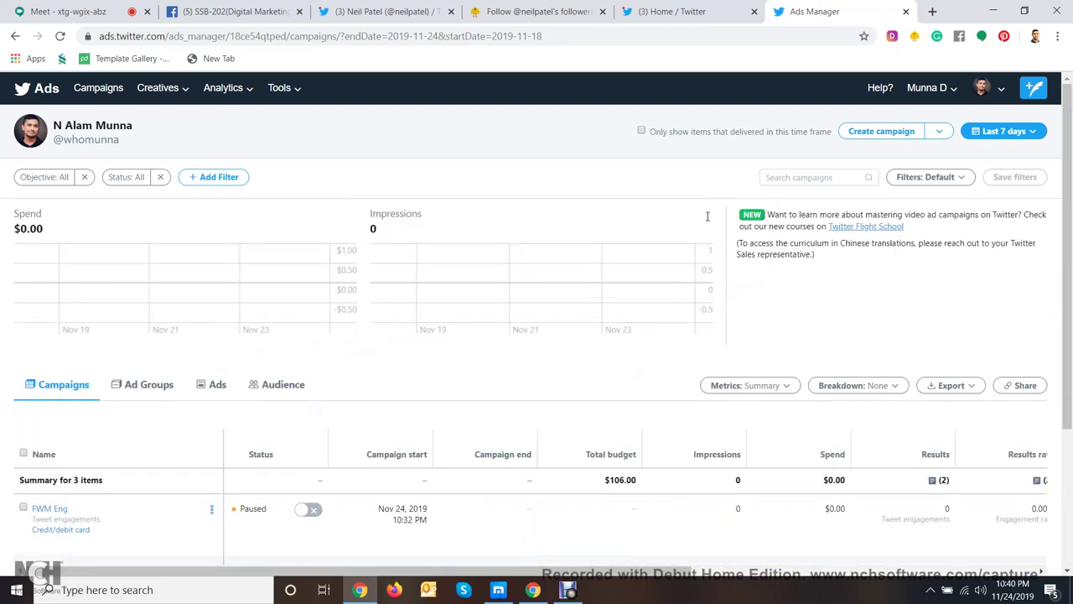
- Switch to Twitter, close the Ads Manager page, view the account's own profile and reopen Twitter Ads from there
click(699, 9)
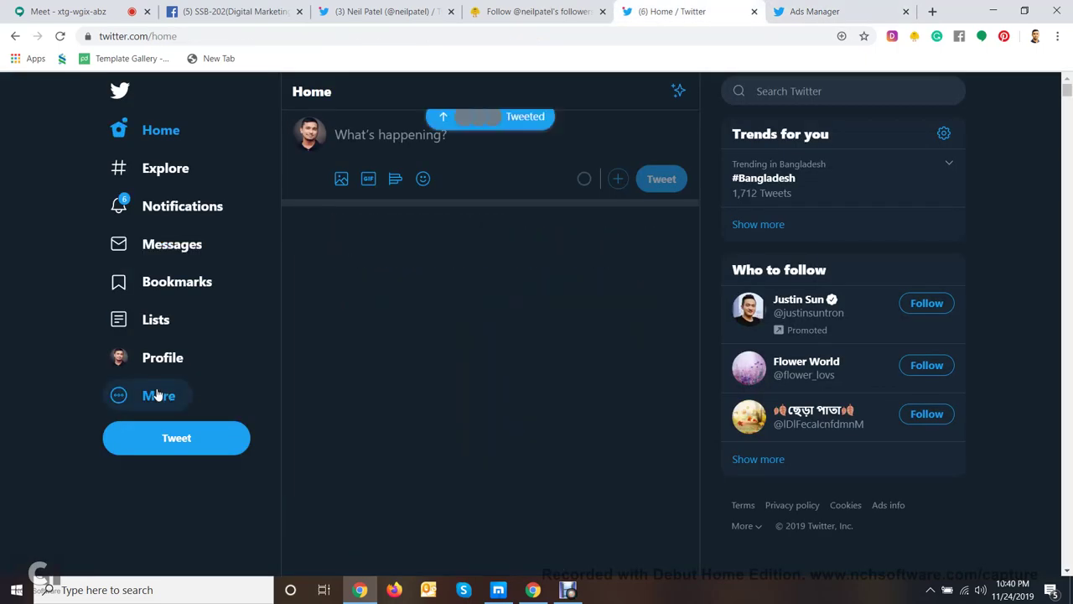
click(907, 12)
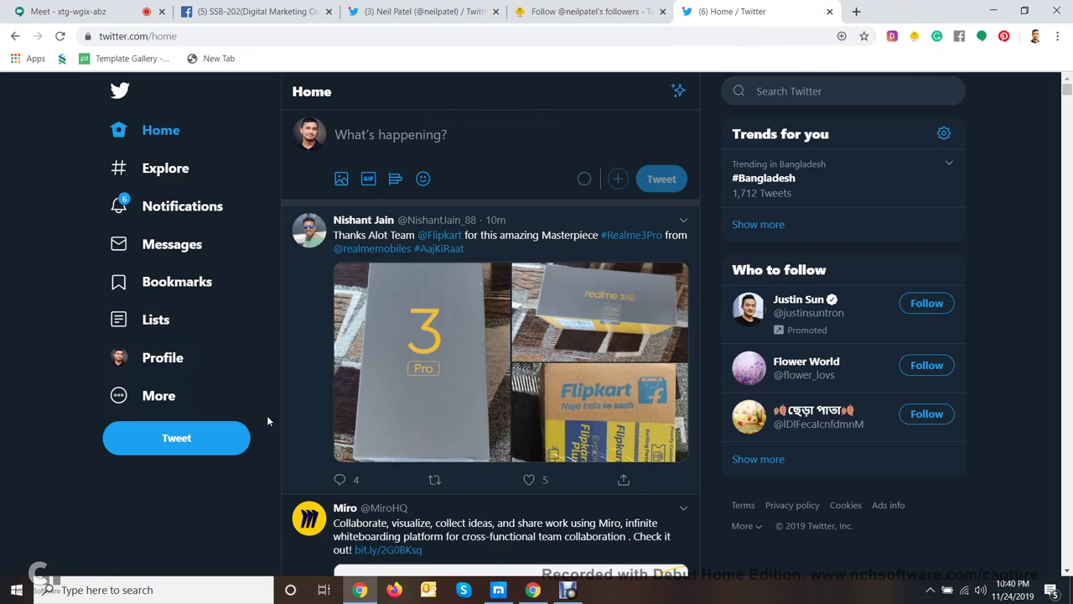
click(174, 355)
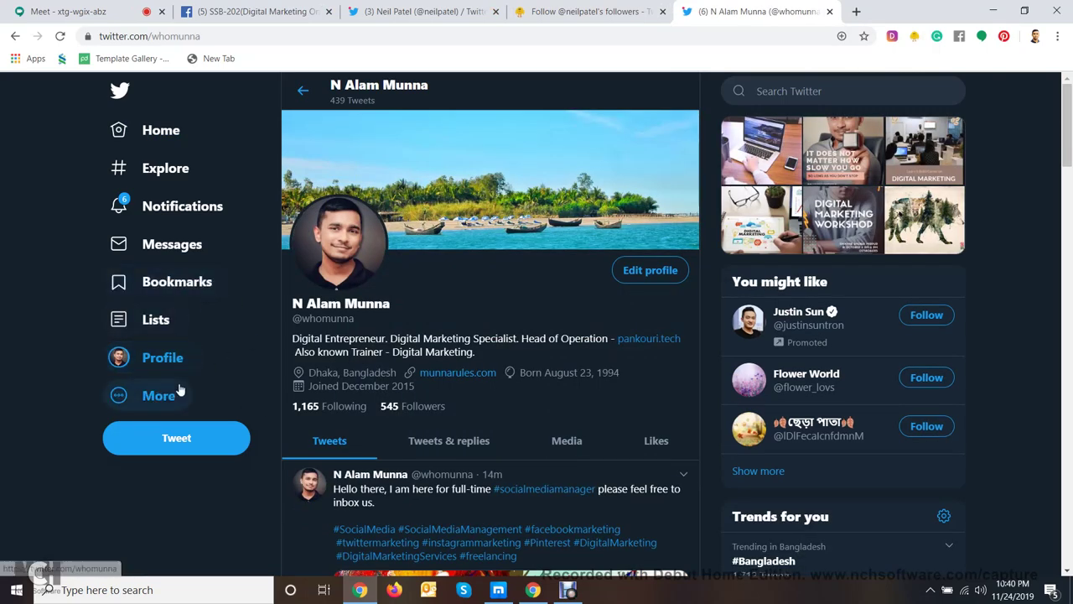
click(179, 390)
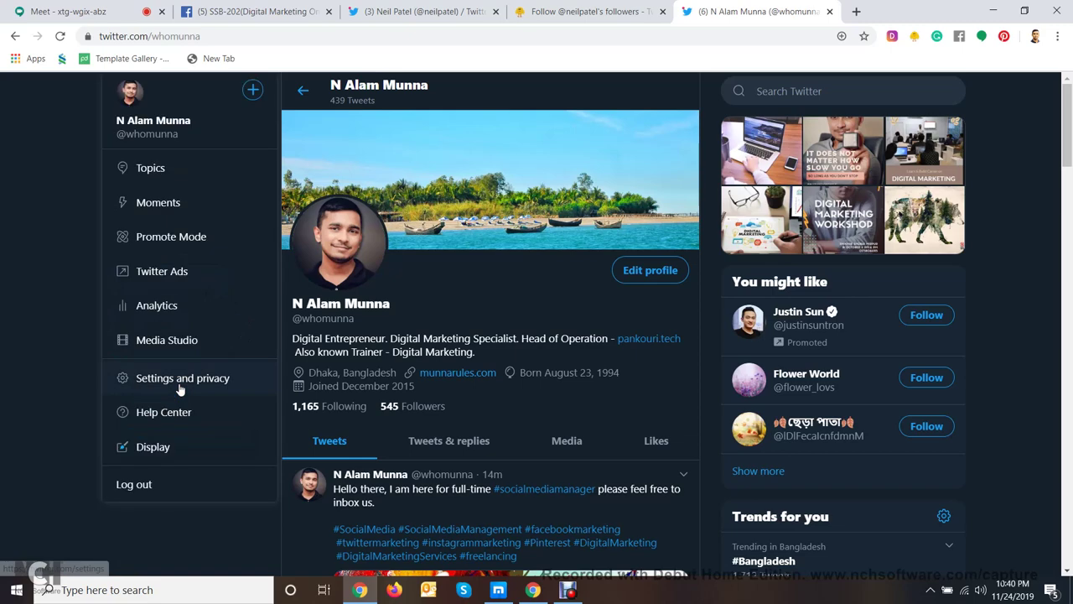
click(166, 277)
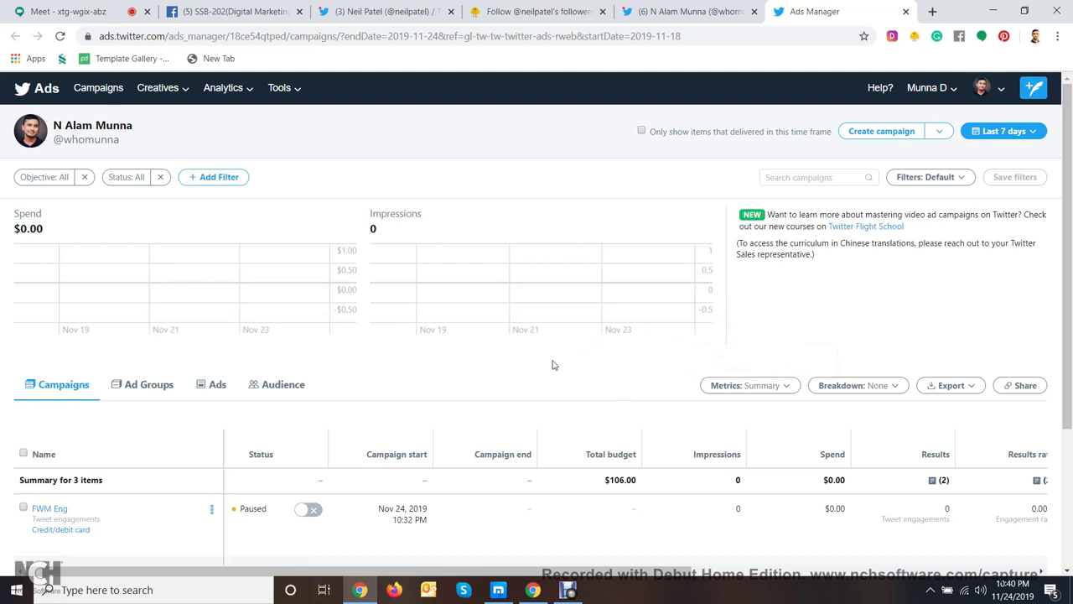
- Open the Account home analytics and examine the 28 day summary of tweets, impressions, profile visits, mentions and followers
click(234, 99)
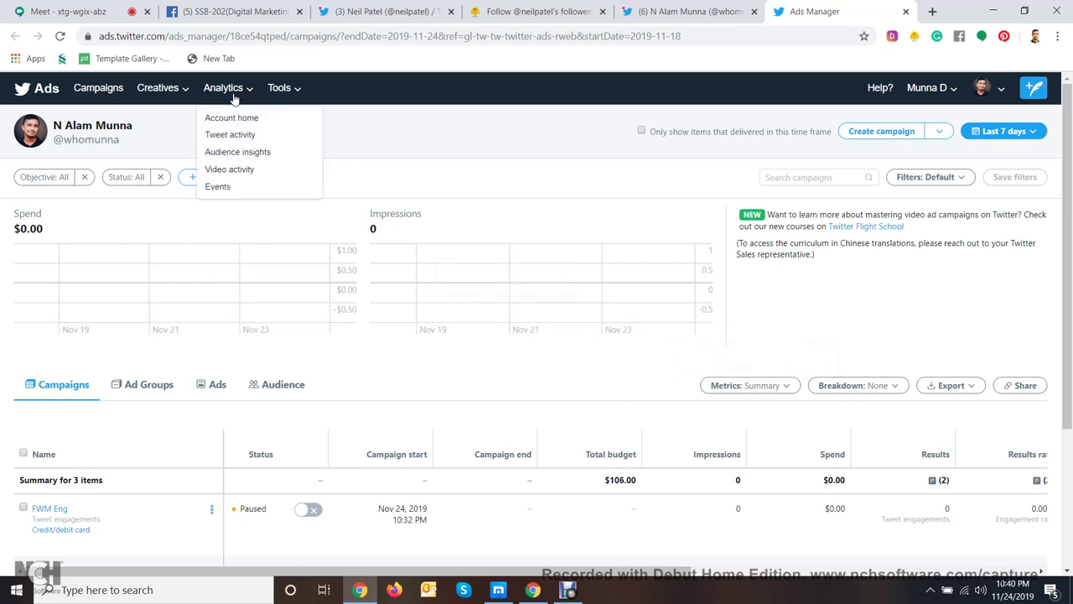
click(232, 118)
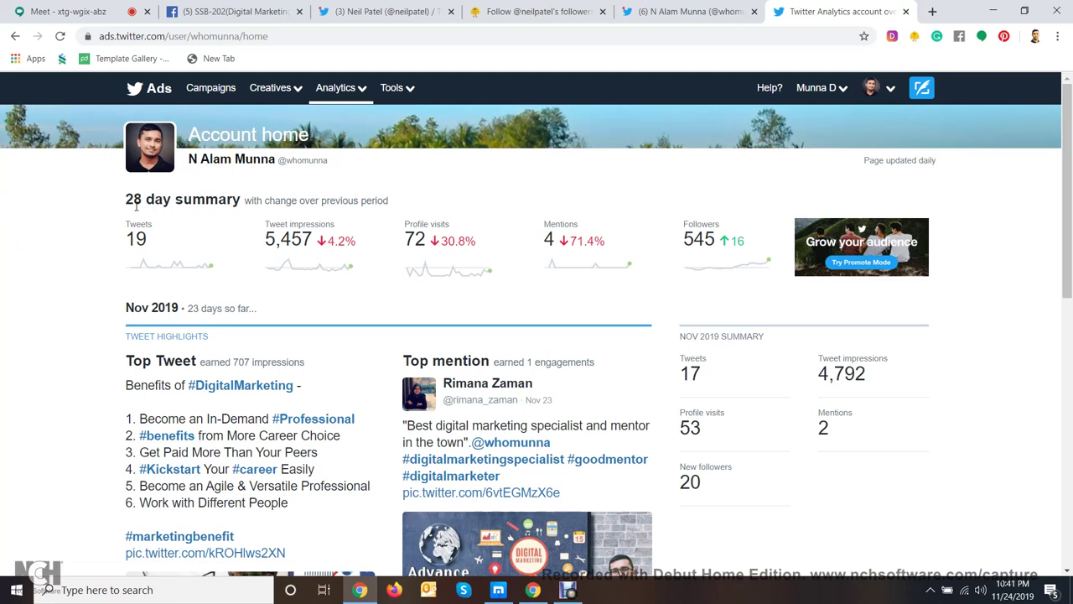
drag(125, 199, 242, 202)
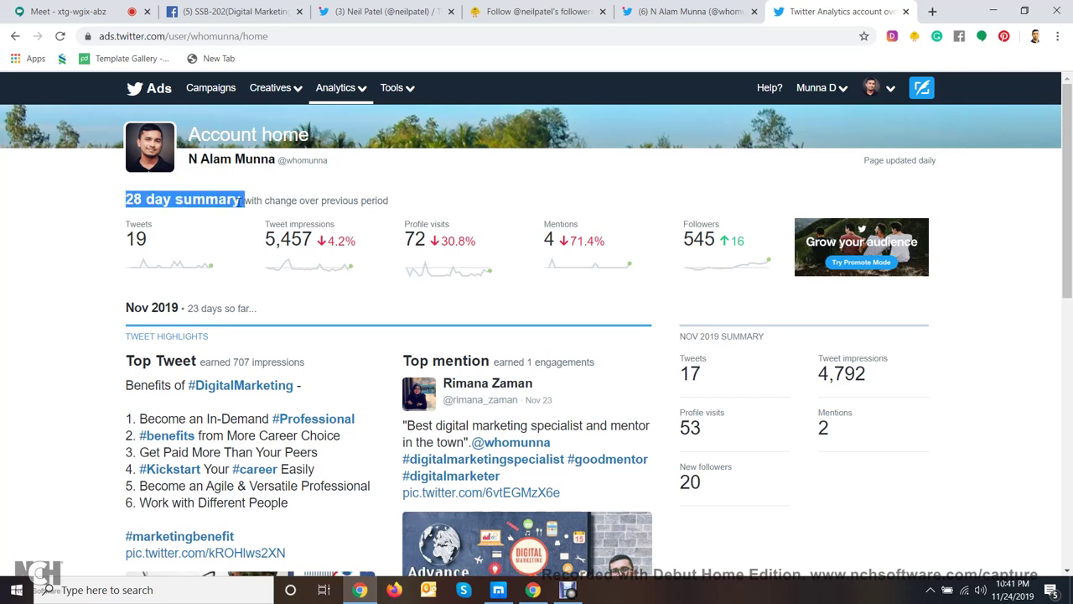
drag(151, 244, 116, 240)
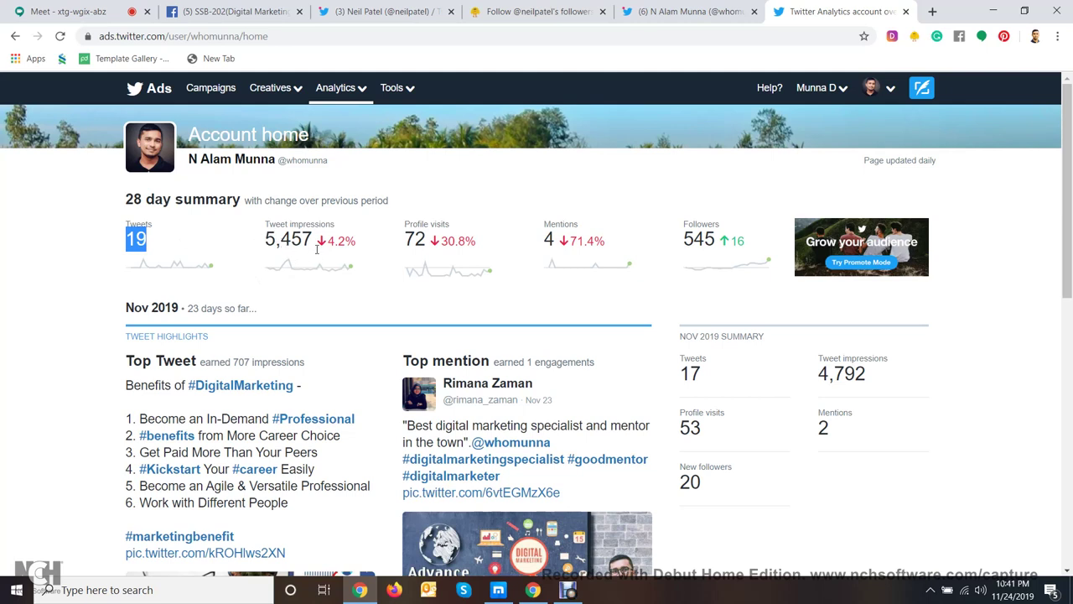
double_click(409, 240)
double_click(549, 241)
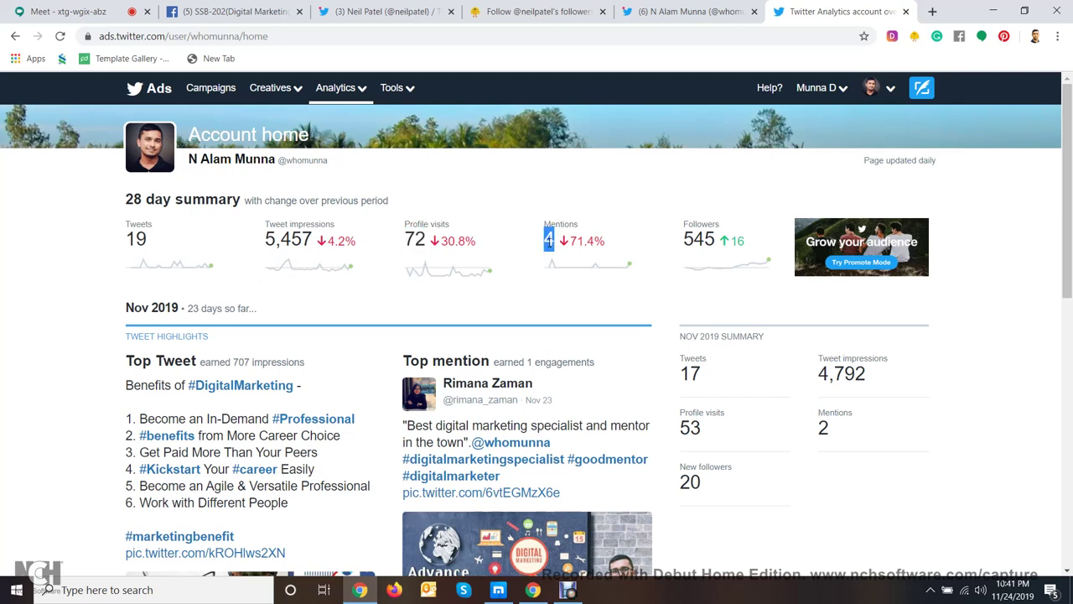
click(549, 241)
drag(686, 239, 723, 249)
click(732, 245)
- Examine the monthly tweet highlights and summaries for Nov, Oct and Sep 2019, including top tweets, mentions and media tweets
scroll(382, 265, down, 3)
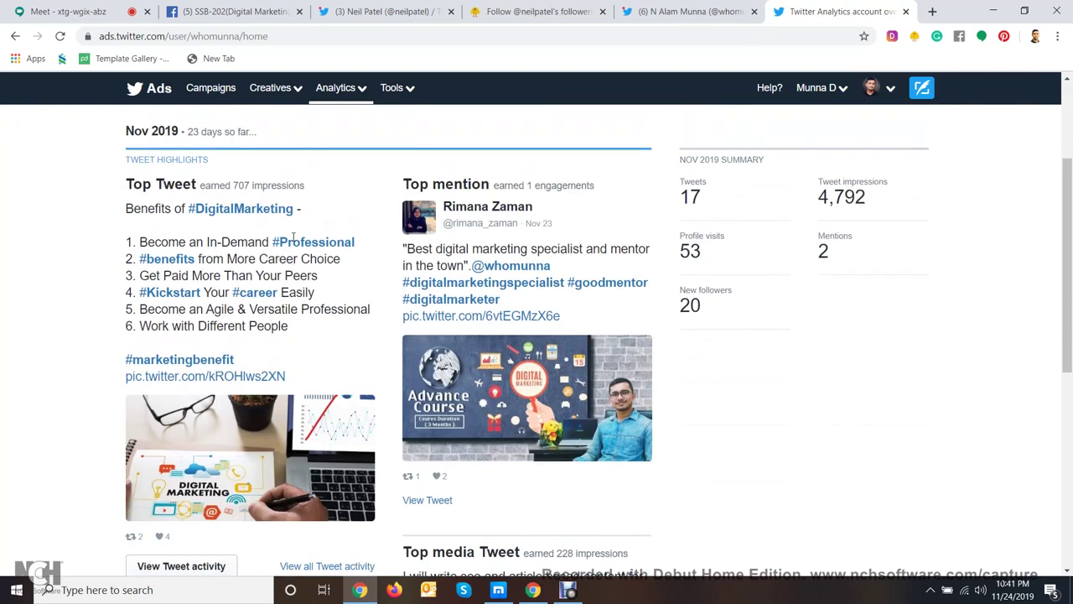
scroll(223, 256, up, 2)
scroll(157, 306, down, 2)
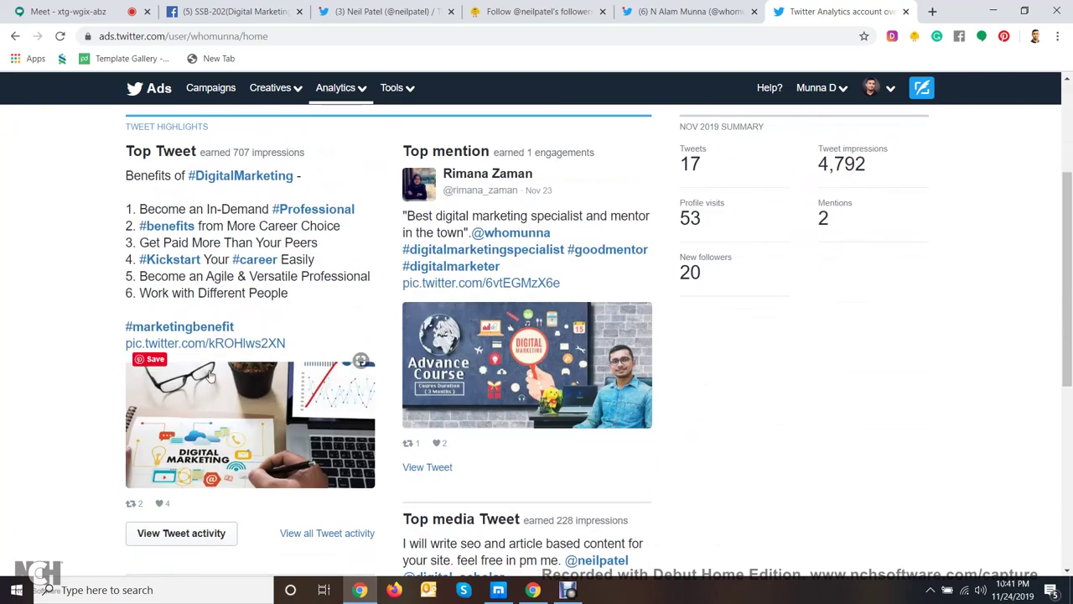
scroll(238, 375, up, 1)
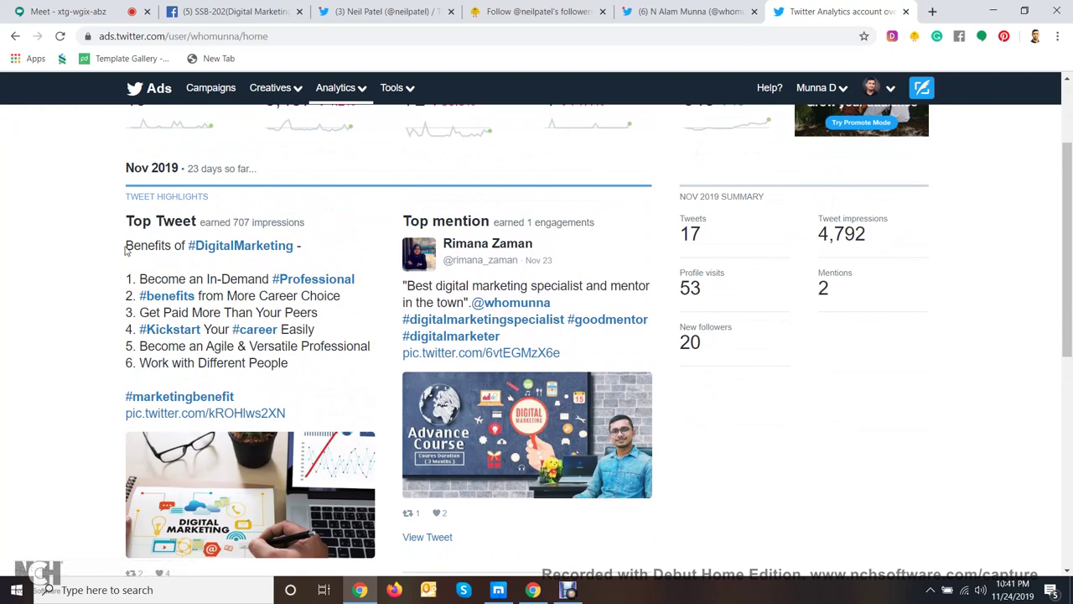
scroll(510, 276, down, 2)
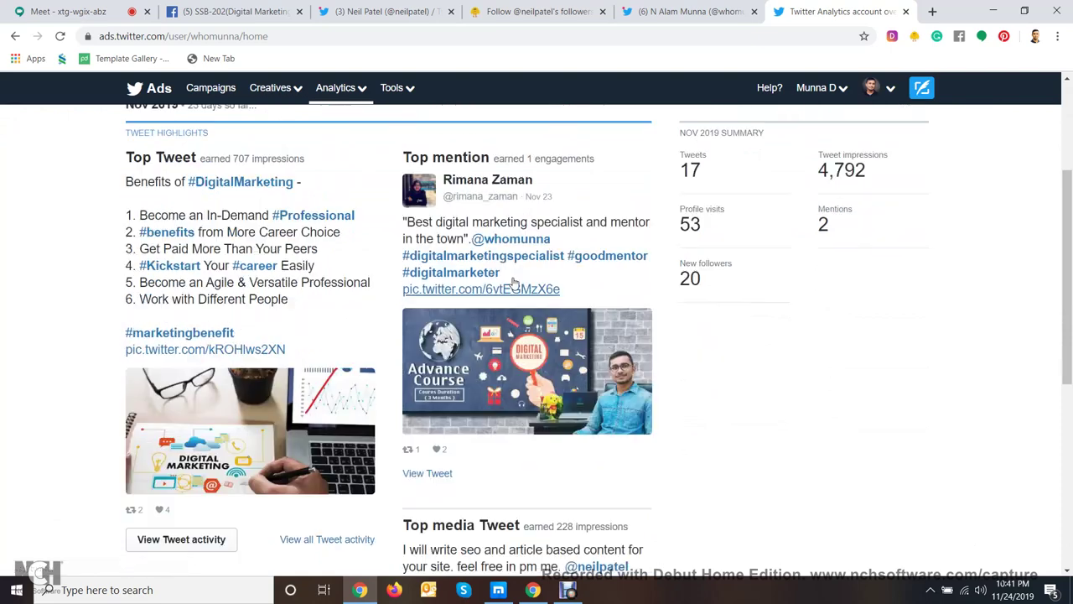
scroll(514, 268, up, 1)
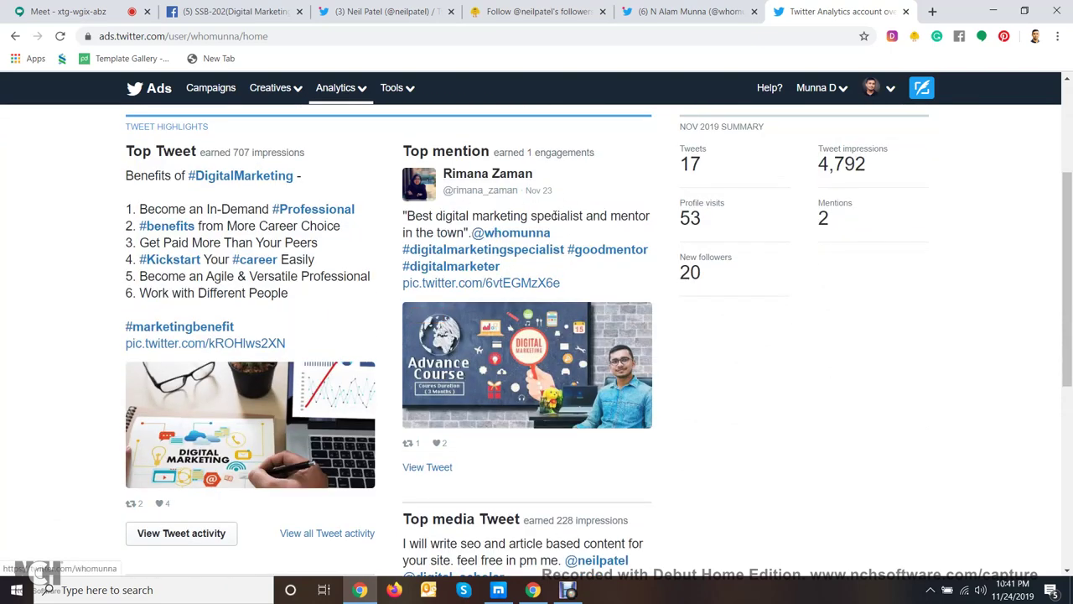
scroll(553, 223, down, 7)
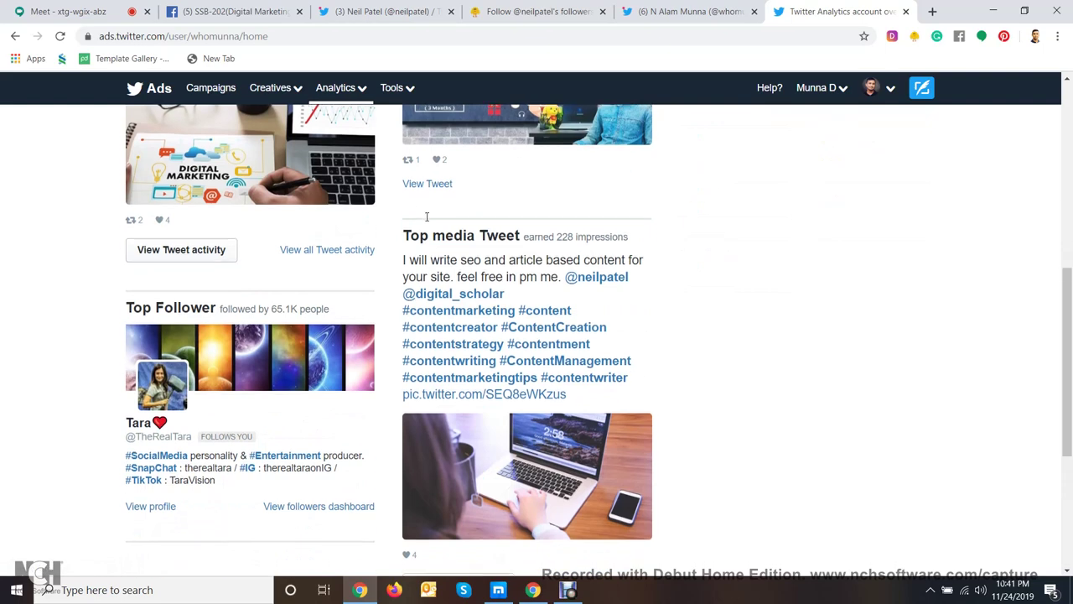
scroll(559, 241, down, 5)
scroll(503, 241, up, 2)
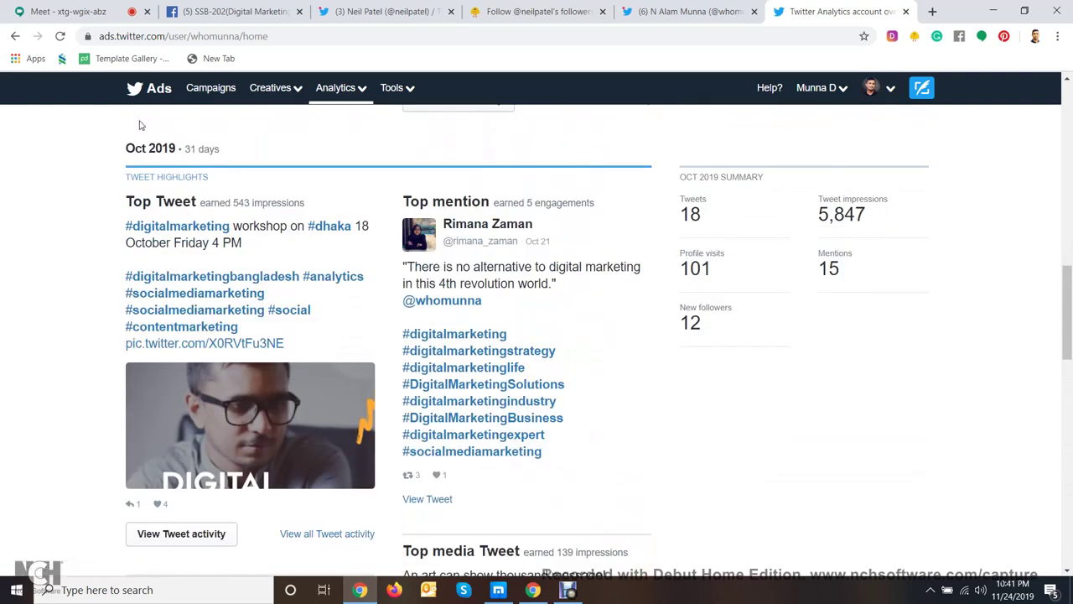
scroll(463, 240, down, 7)
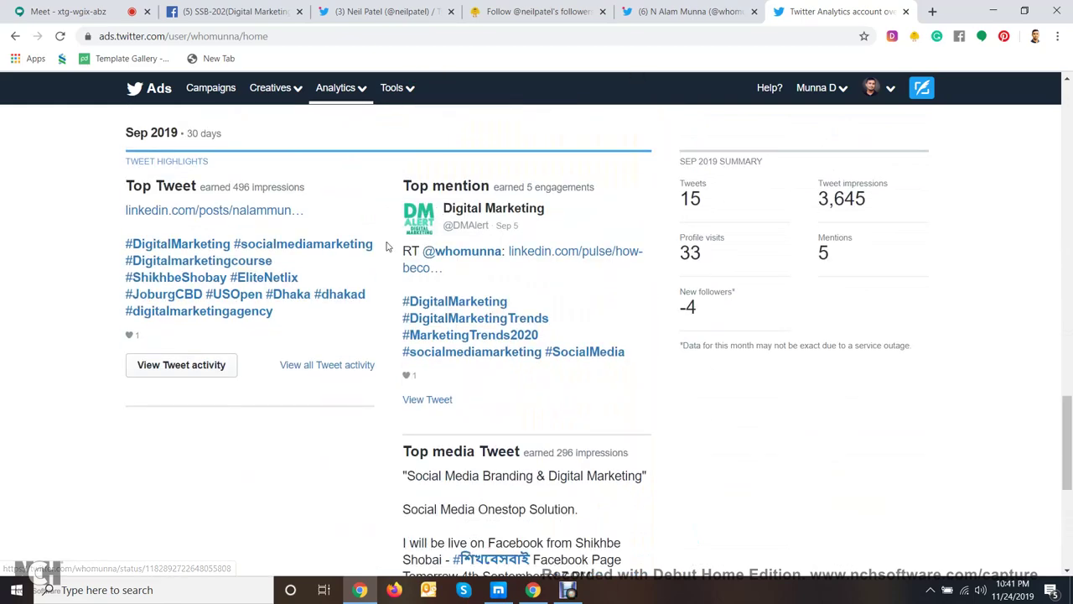
scroll(277, 306, down, 3)
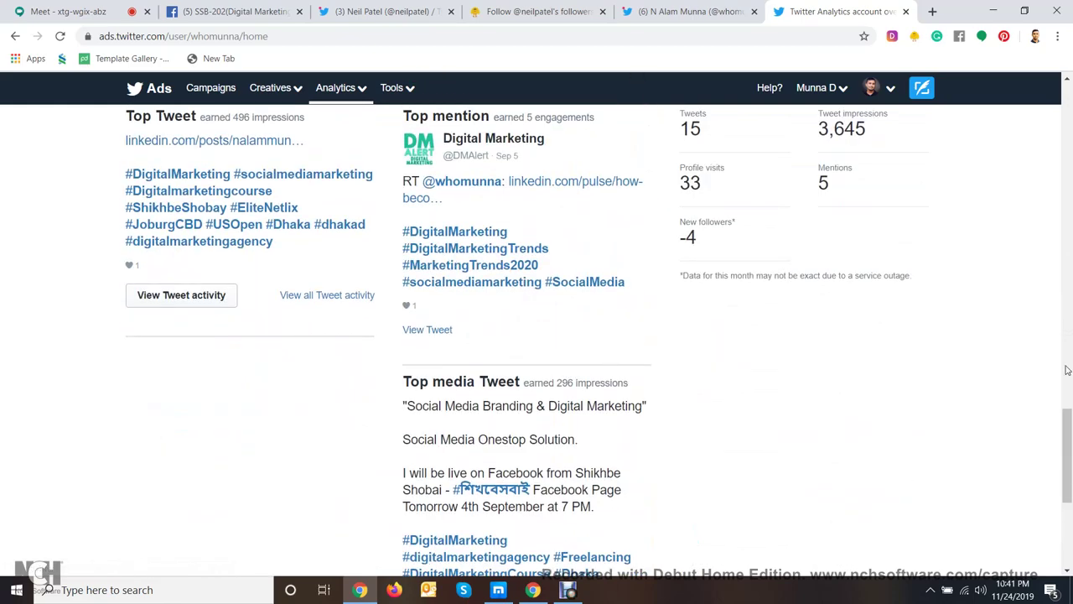
scroll(870, 194, up, 12)
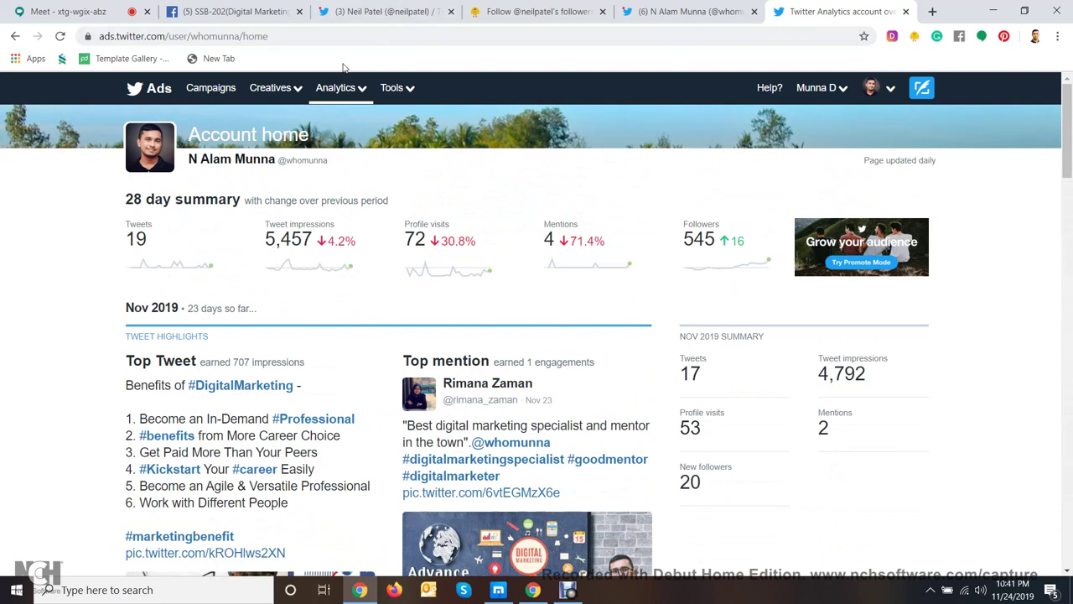
click(407, 89)
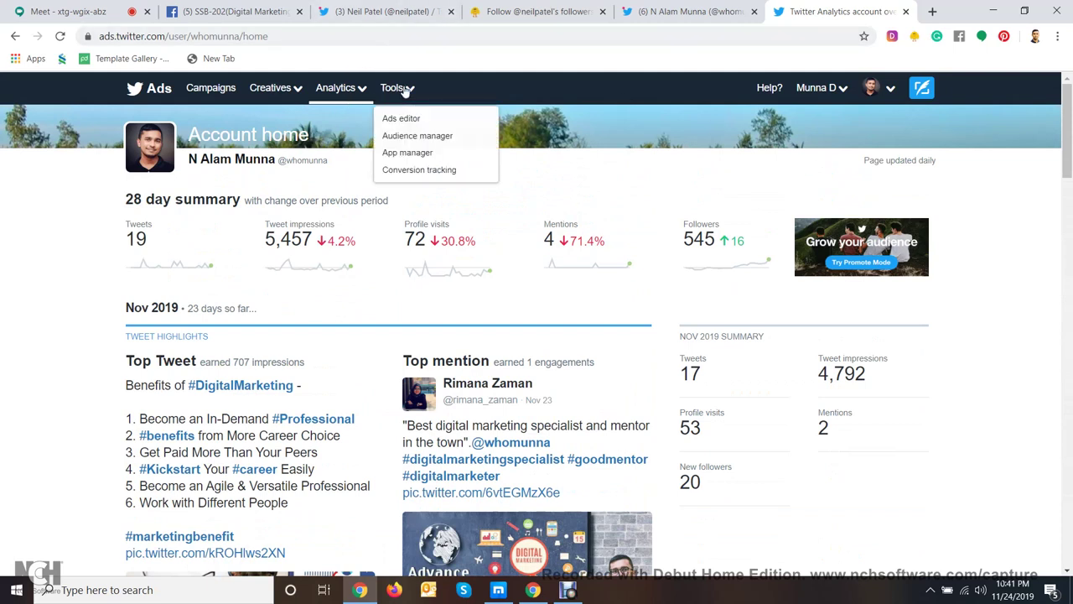
click(352, 89)
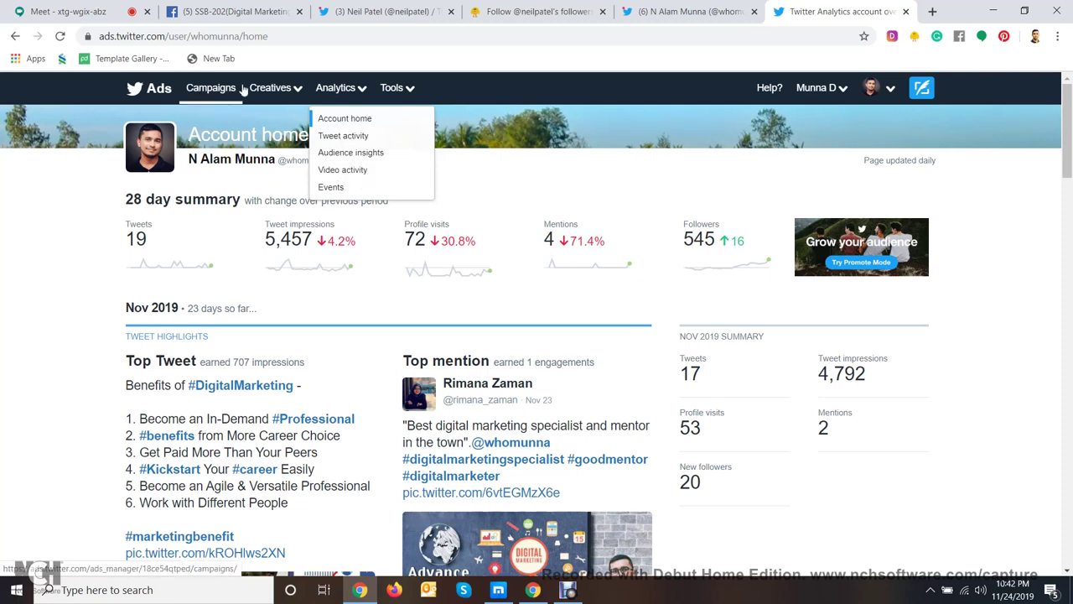
click(631, 201)
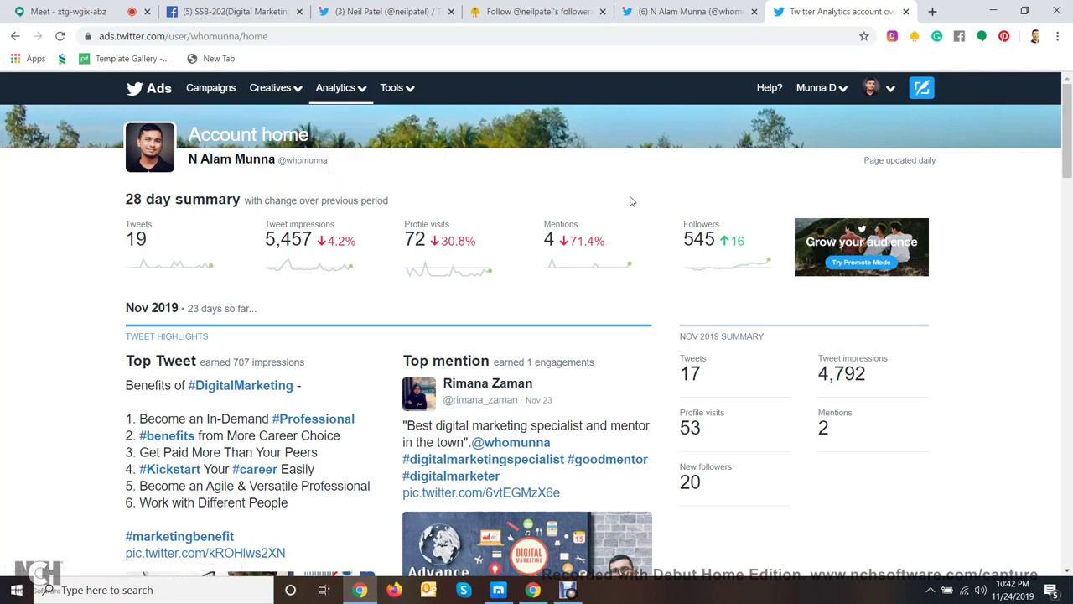
- Return to the Twitter home feed, switch to the Google Meet call and read the participants' questions in the meeting chat
click(637, 11)
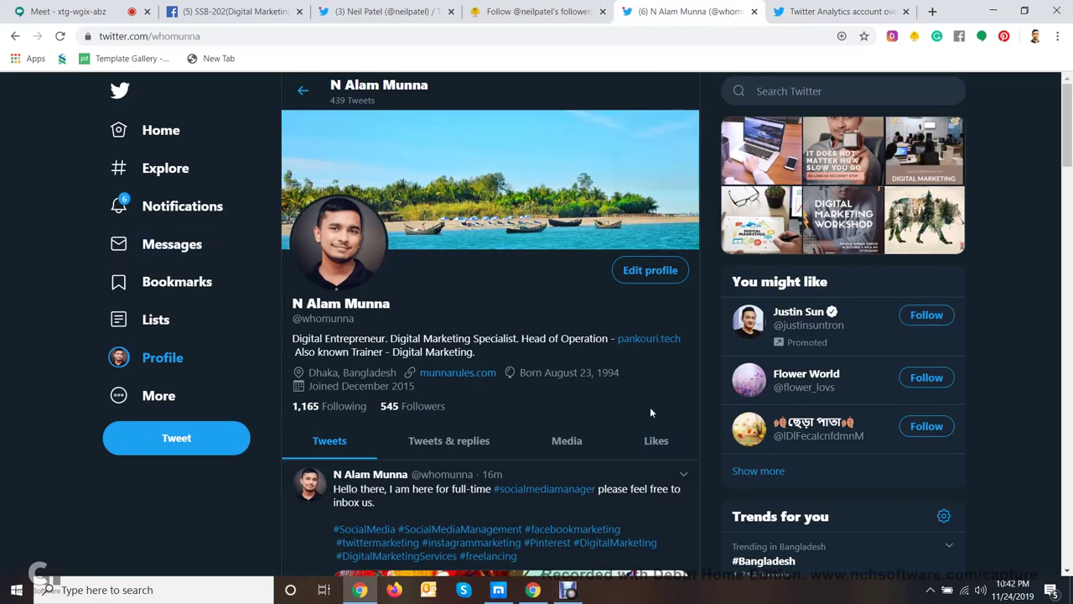
click(186, 127)
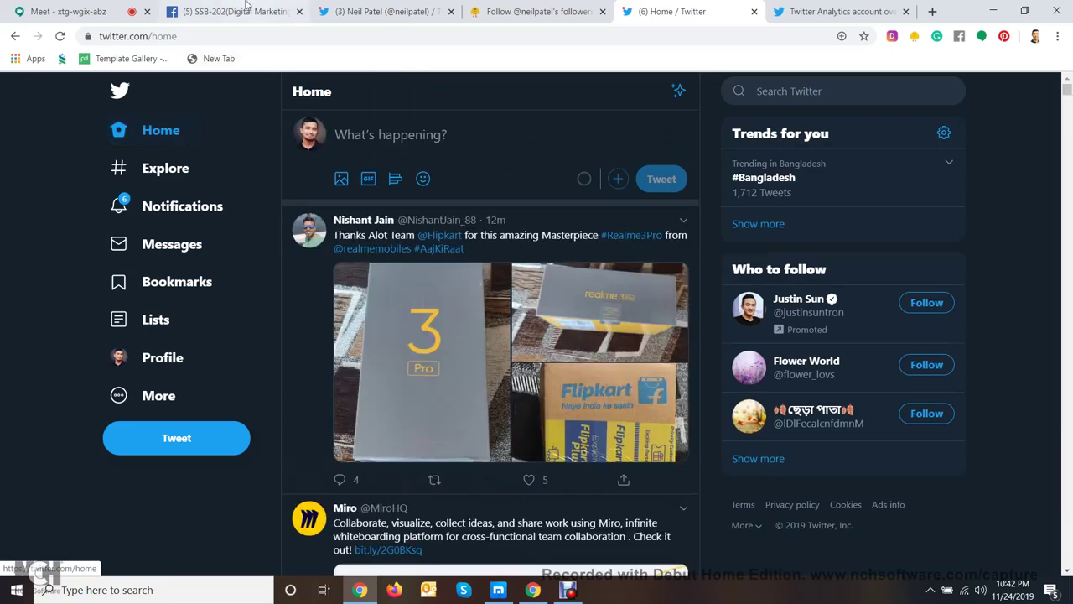
click(96, 13)
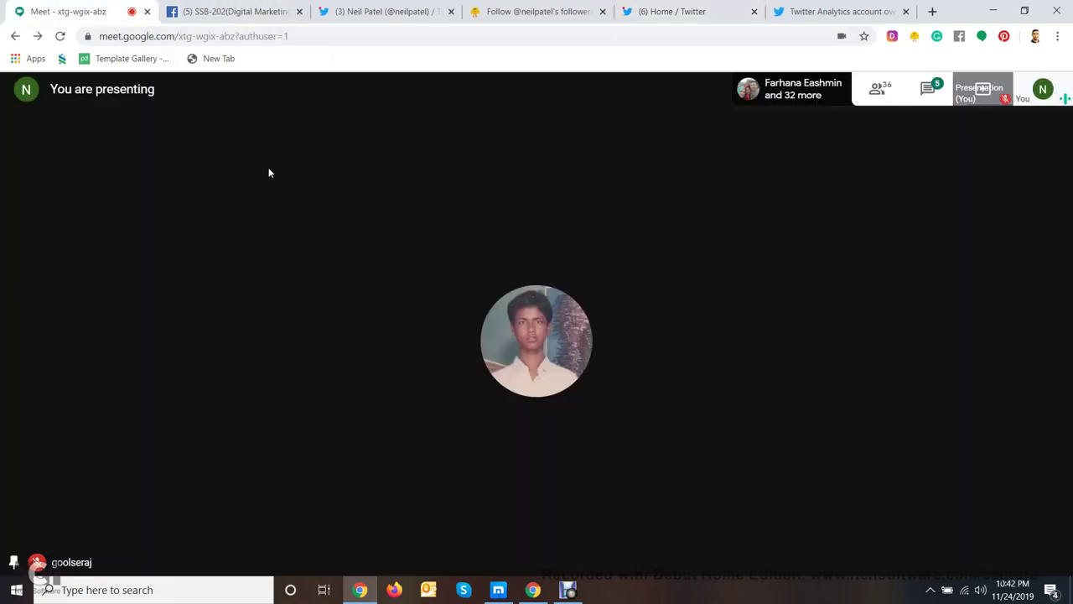
click(932, 99)
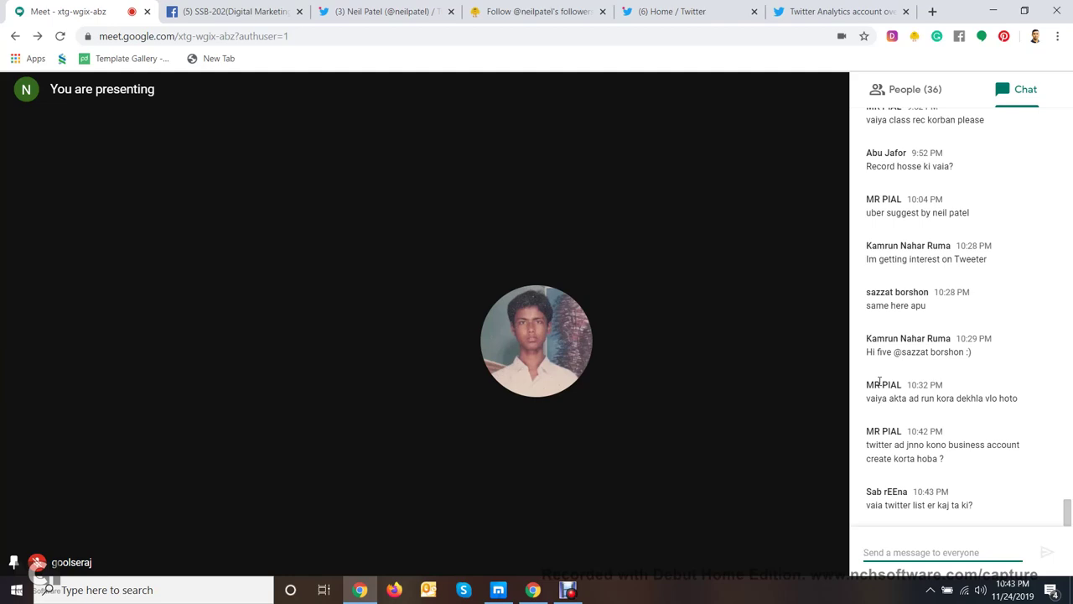
click(879, 382)
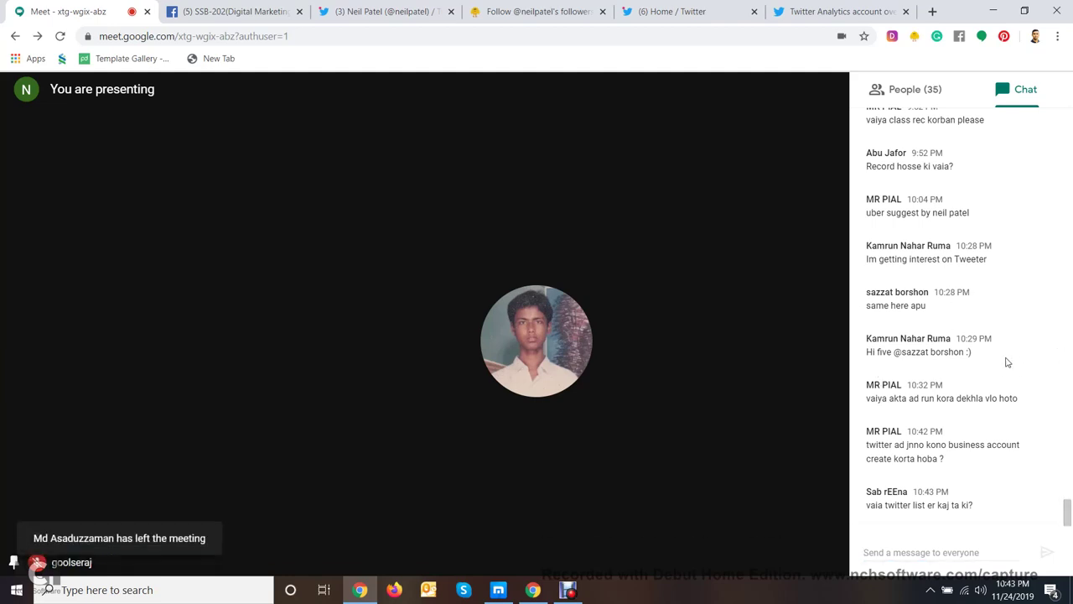
click(742, 243)
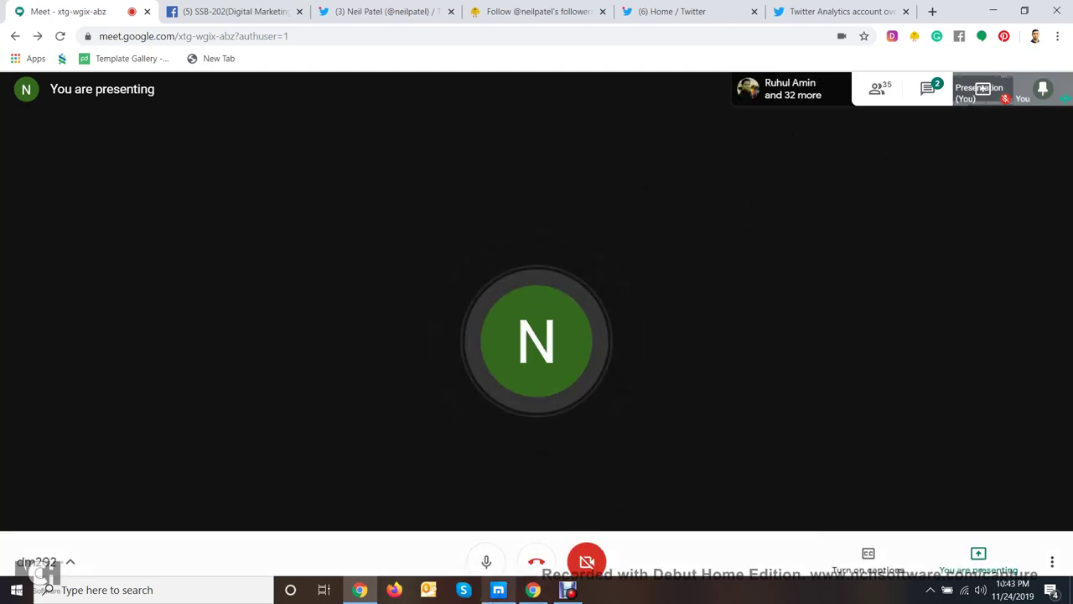
- Switch to the SSB 202 DM Online spreadsheet in Google Sheets and review the students' assignment submission links on Sheet1
key(alt+Tab)
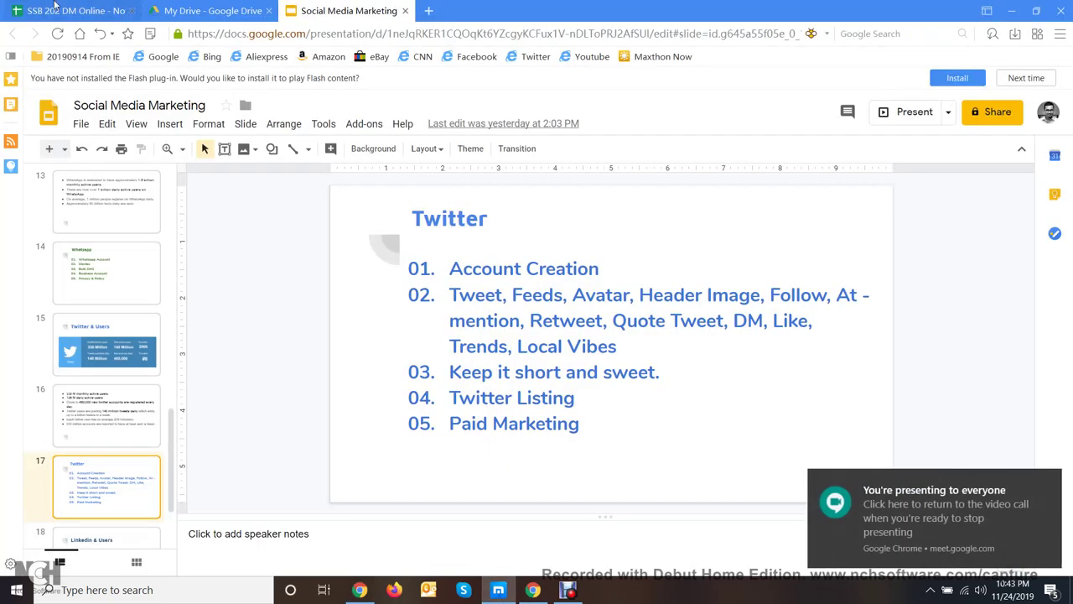
key(ctrl+Tab)
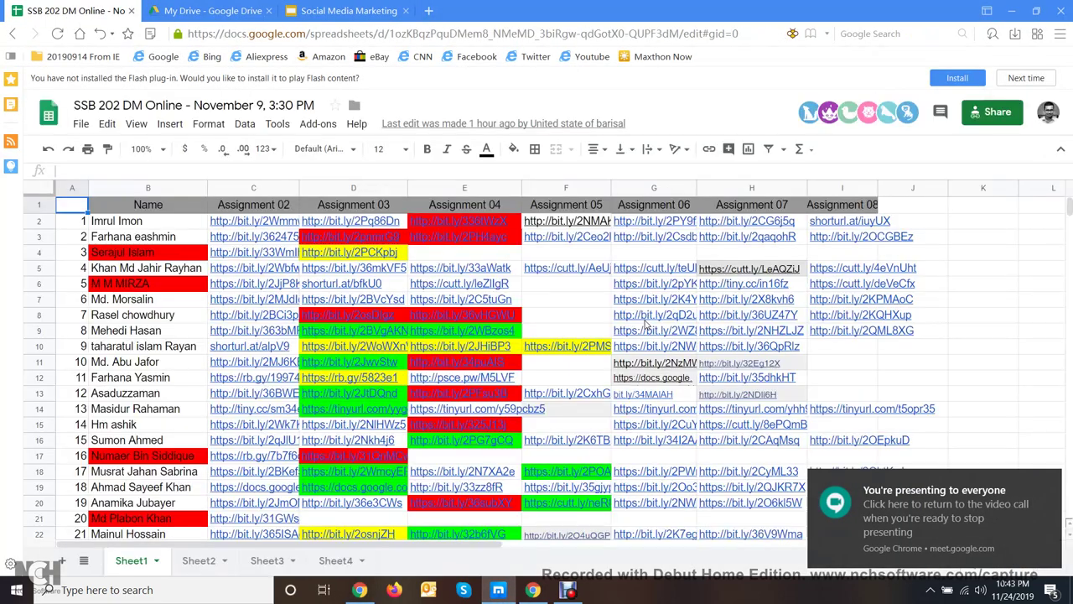
click(994, 363)
scroll(936, 346, down, 3)
scroll(935, 346, down, 3)
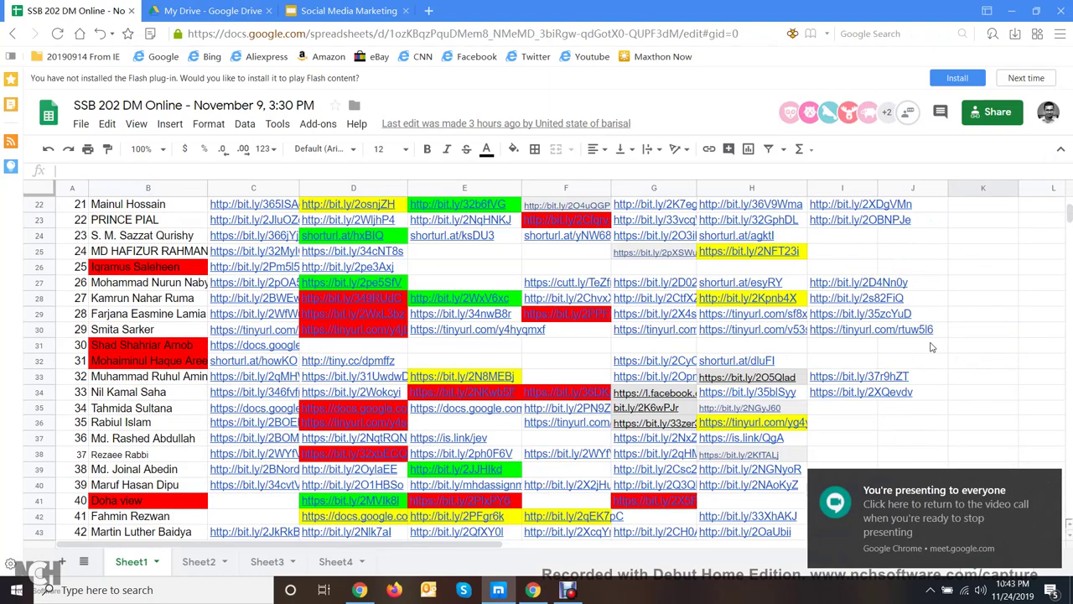
scroll(935, 346, up, 6)
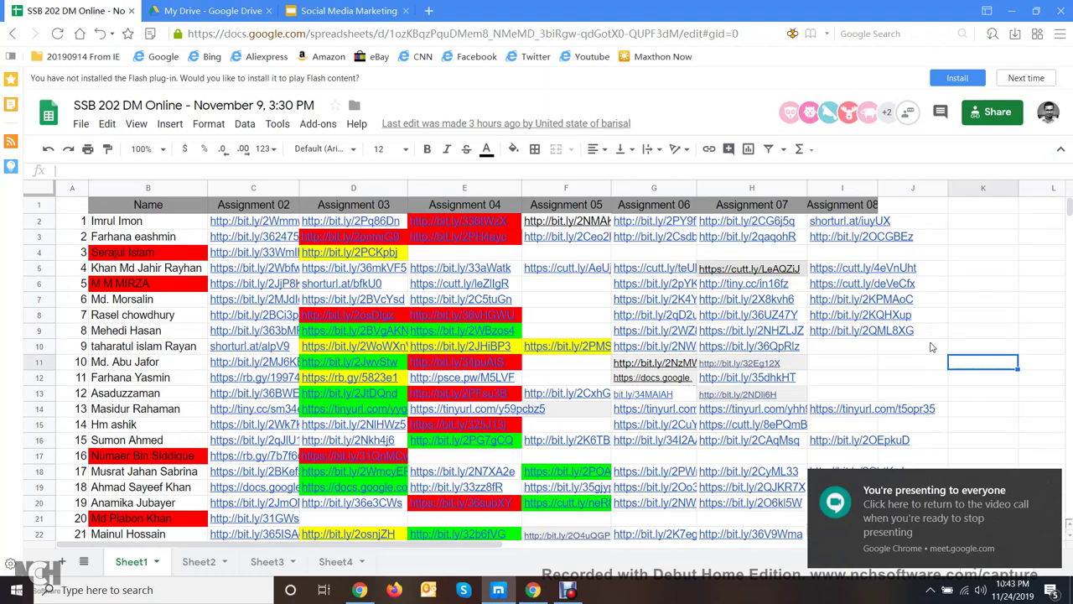
click(970, 414)
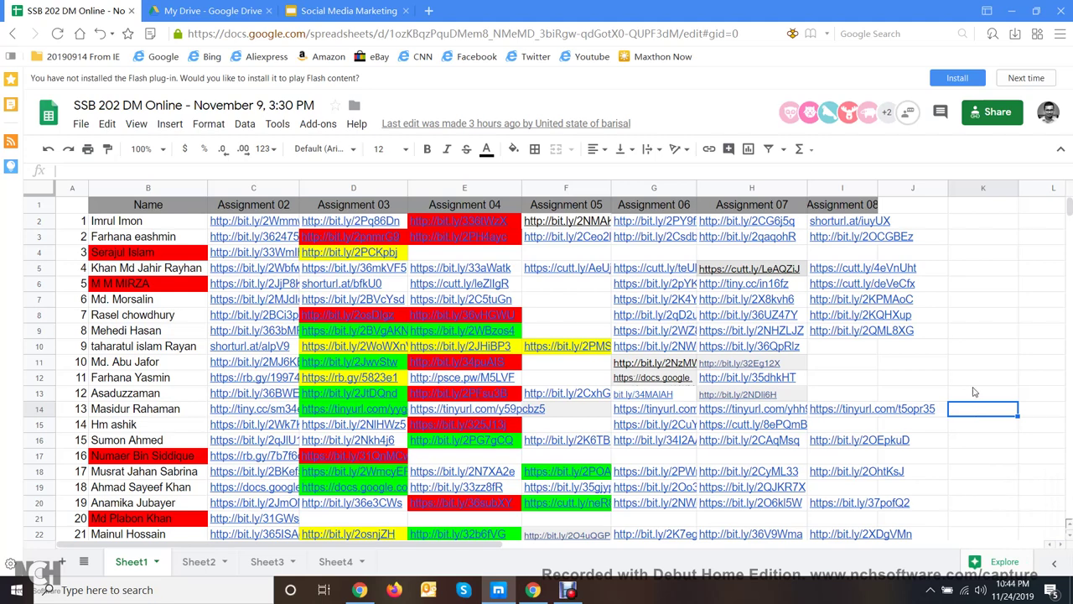
- Widen the Assignment 08 column so its full heading and most of its submission links fit
click(871, 345)
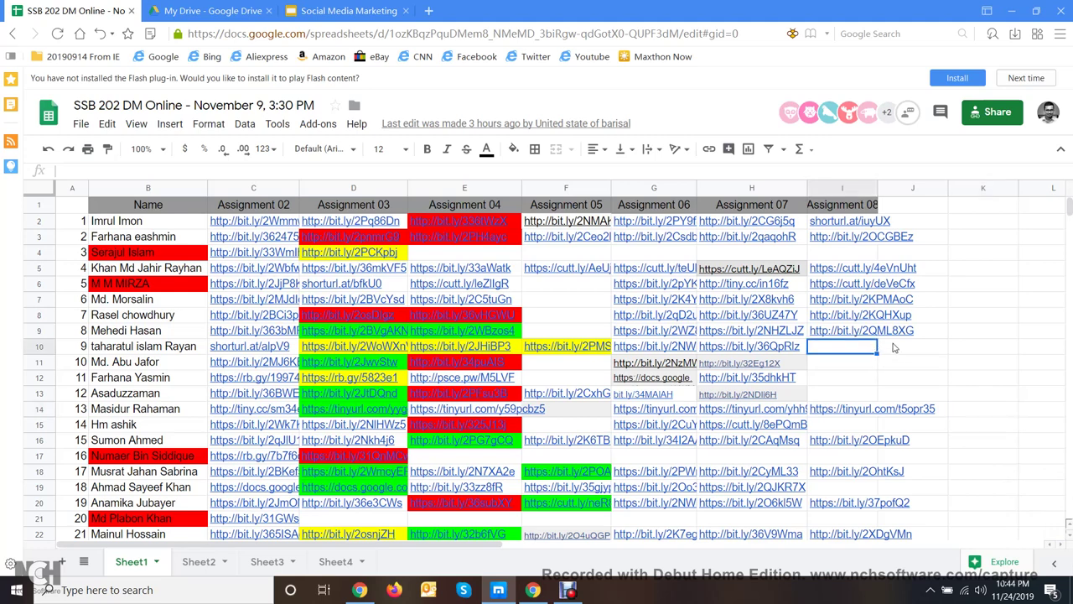
click(896, 348)
click(847, 349)
drag(875, 188, 920, 196)
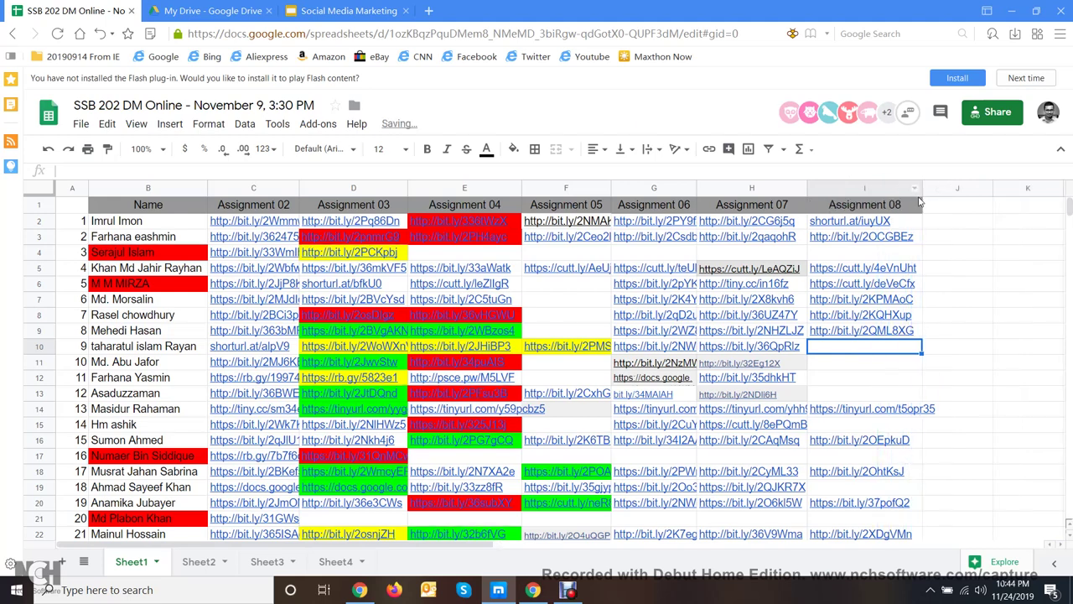
click(968, 286)
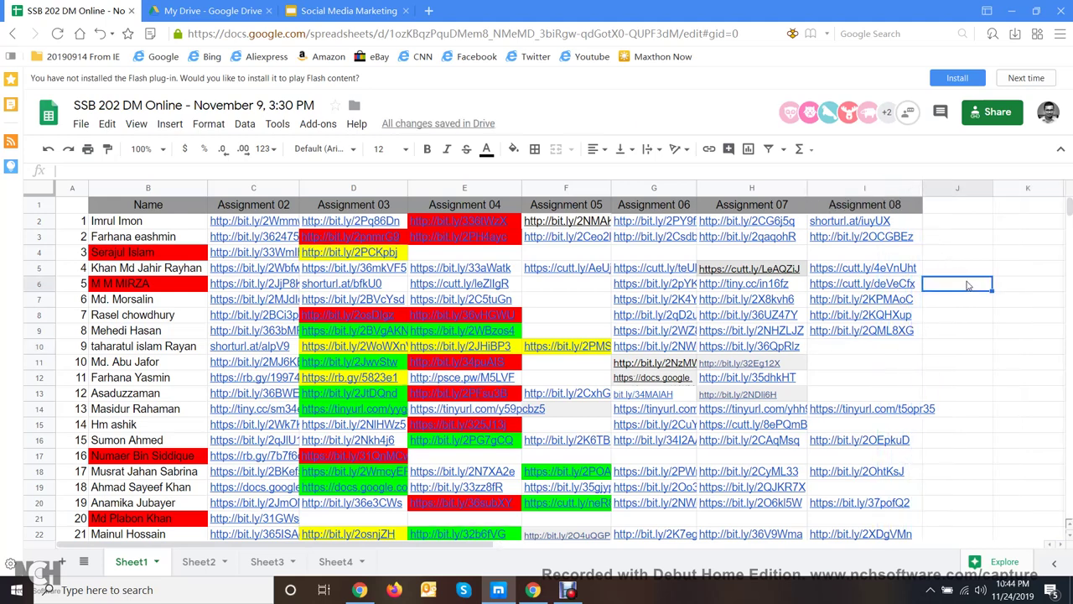